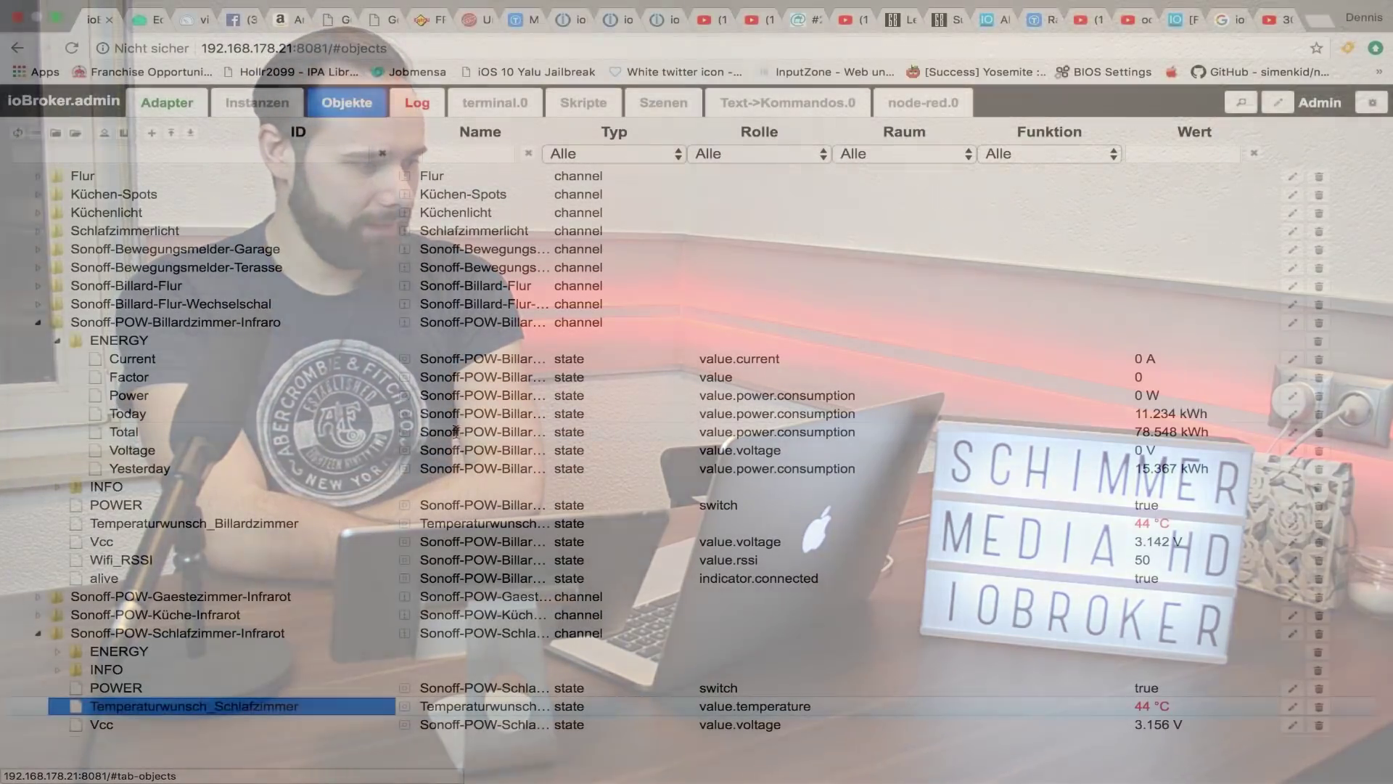
Collapse the Billardzimmer and Schlafzimmer Sonoff POW folders, then re-expand Billardzimmer's ENERGY states
scroll(366, 321, "down", 1)
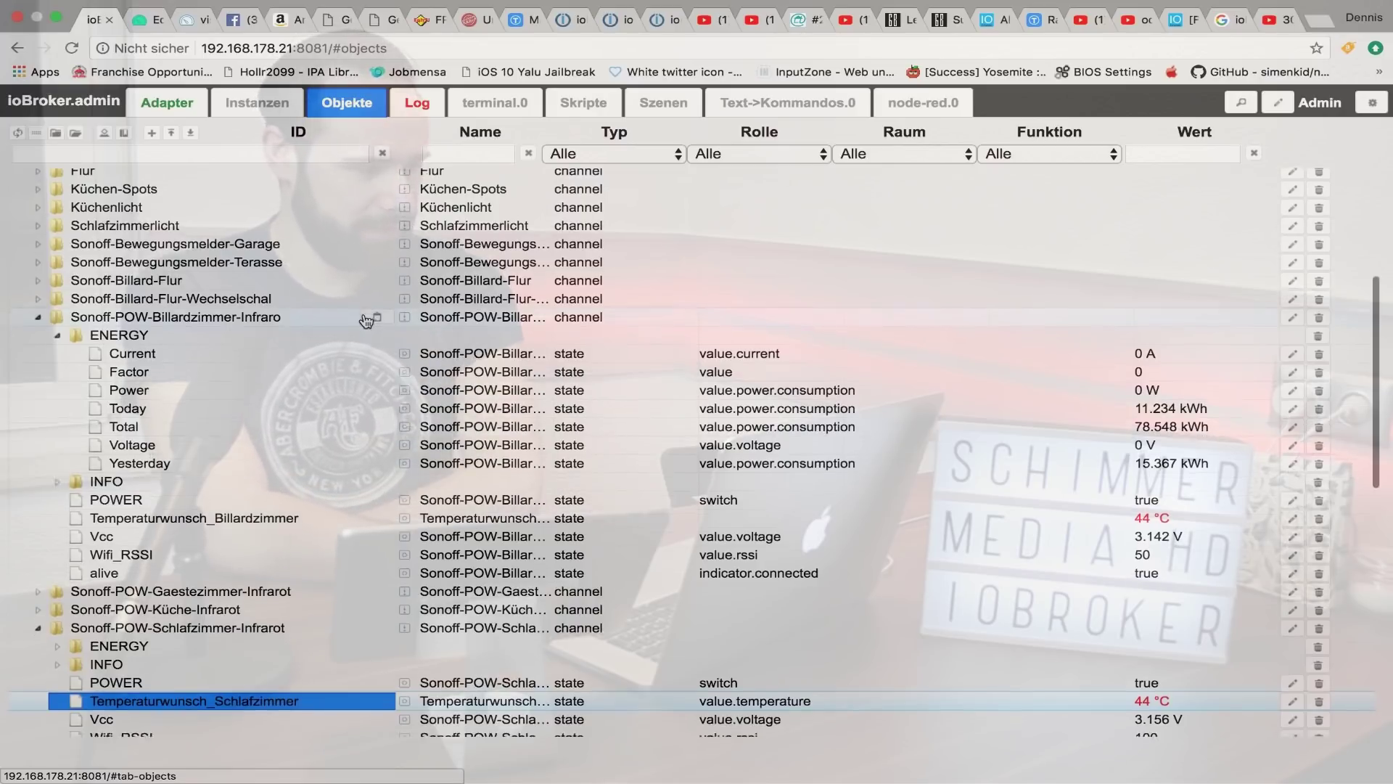
scroll(367, 321, "down", 1)
scroll(290, 276, "down", 1)
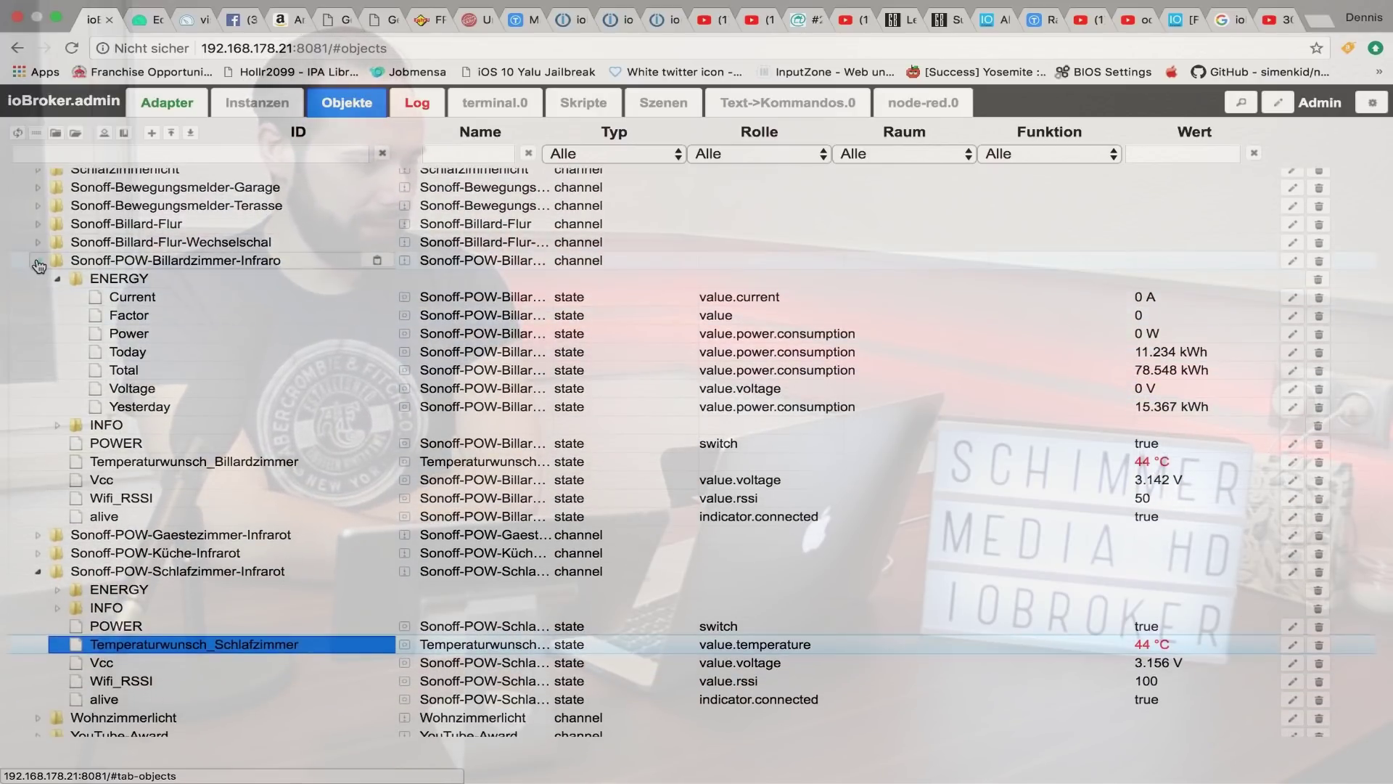
left_click(37, 261)
left_click(39, 316)
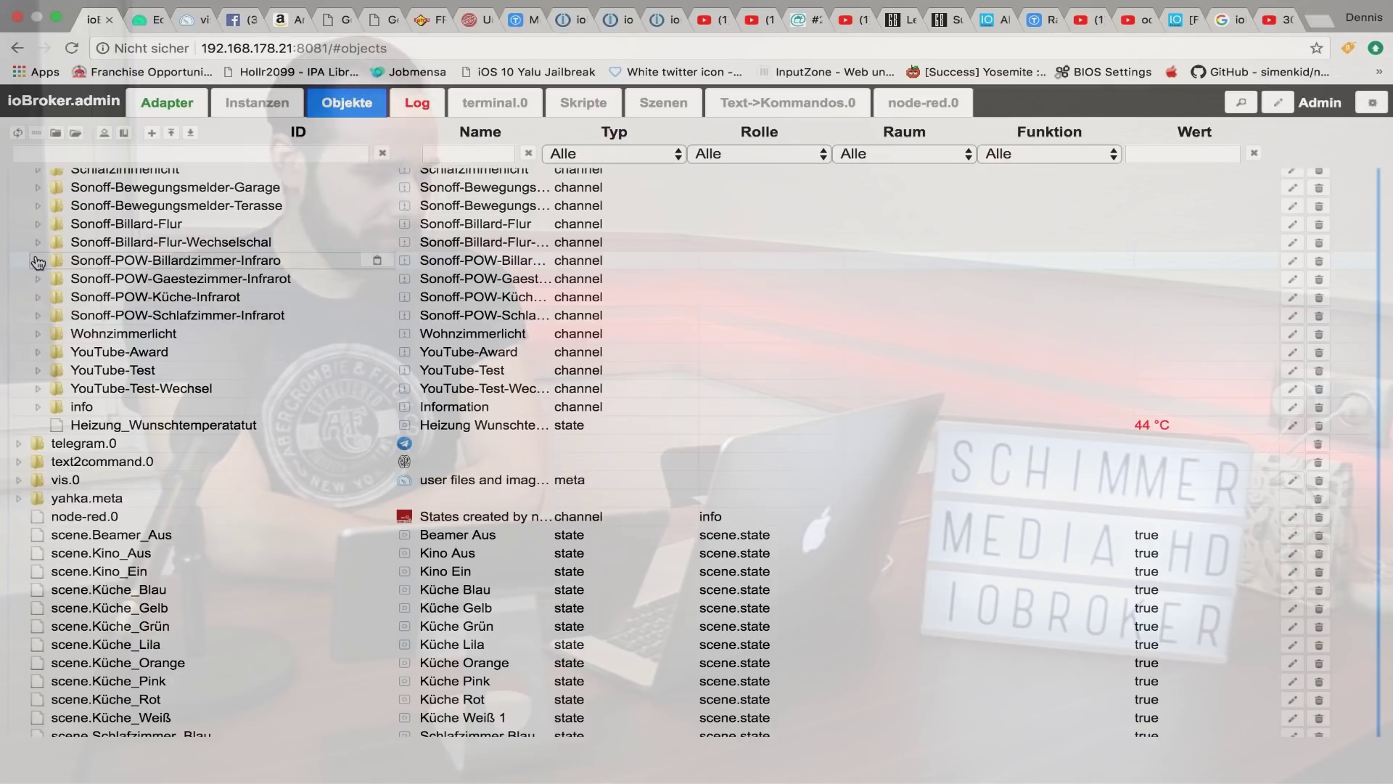
left_click(38, 261)
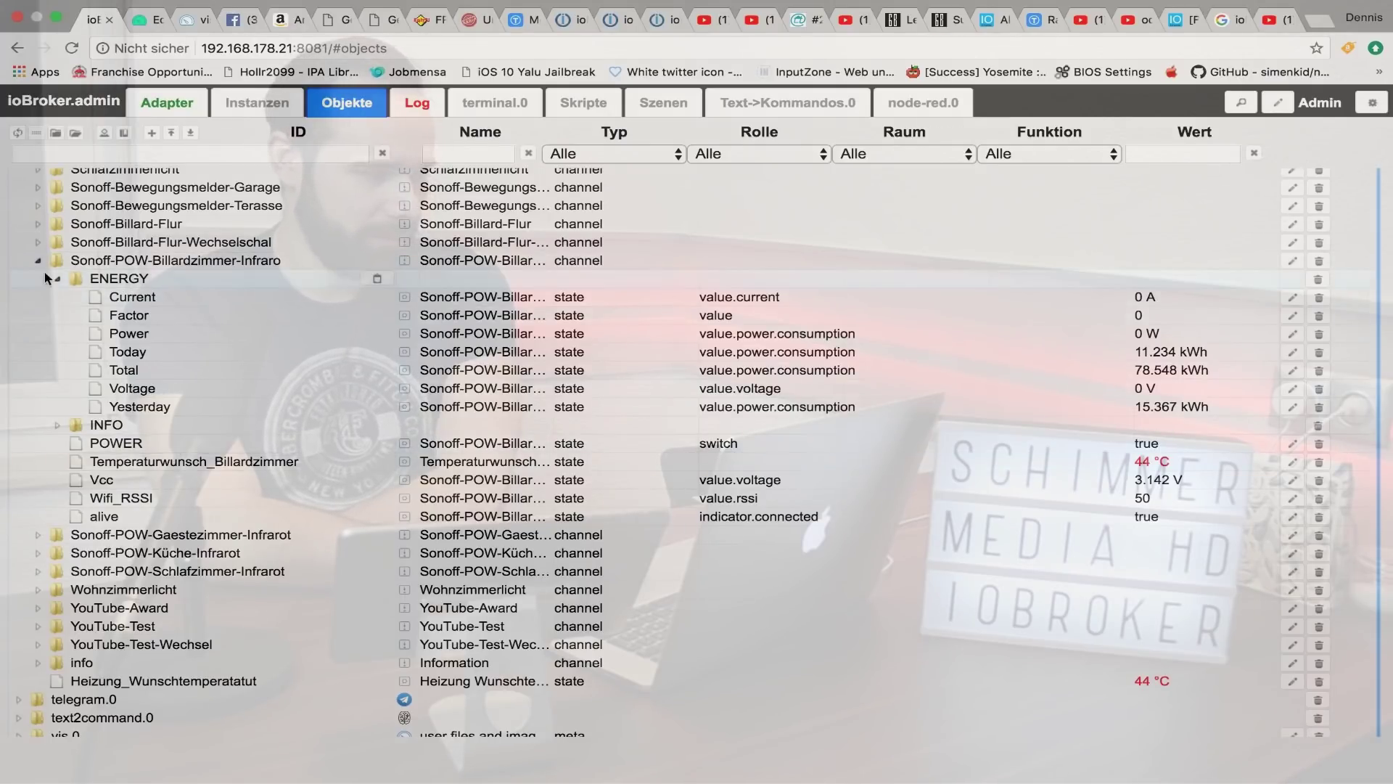
Inspect mihome.0 > devices > weather_v1_158d0001b95f50 temperature and humidity, then collapse it and mihome.0
left_click(38, 261)
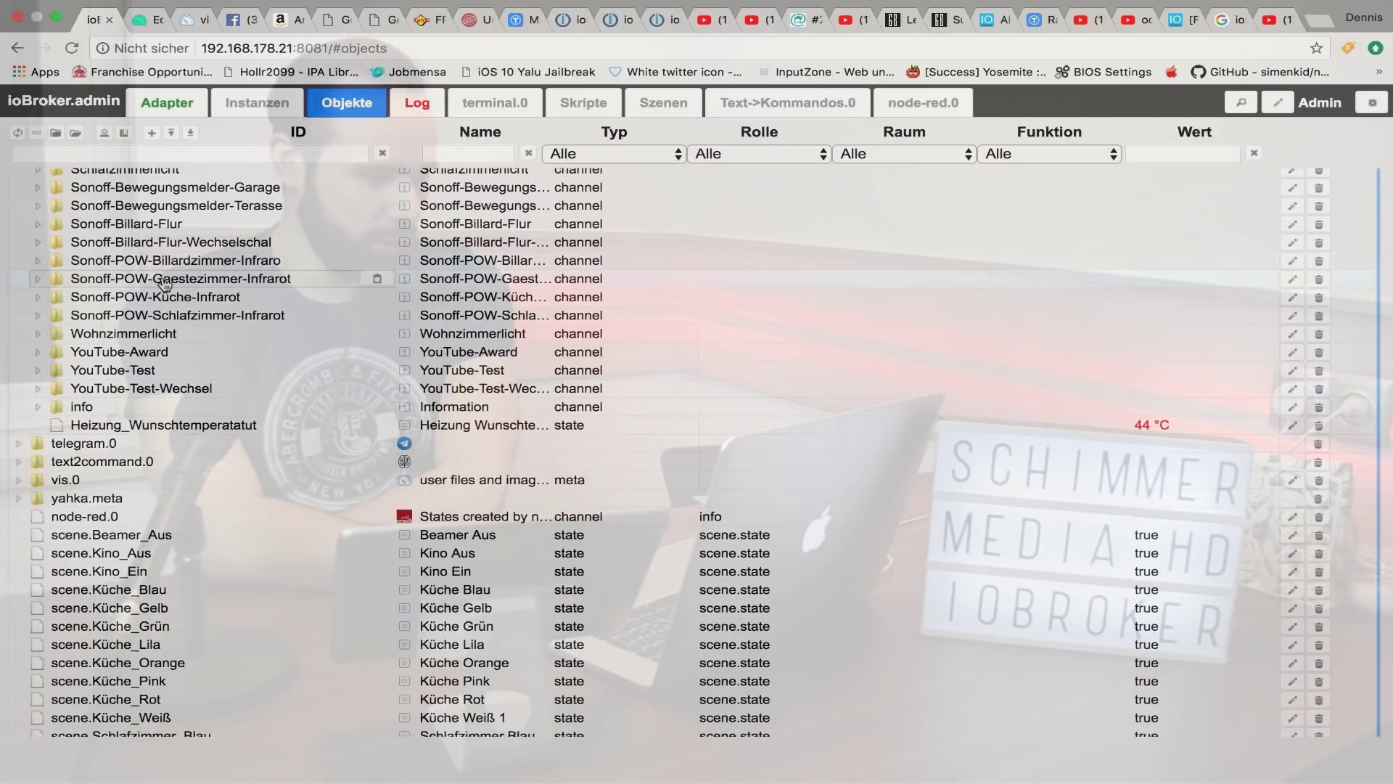
scroll(165, 284, "up", 3)
scroll(166, 283, "up", 3)
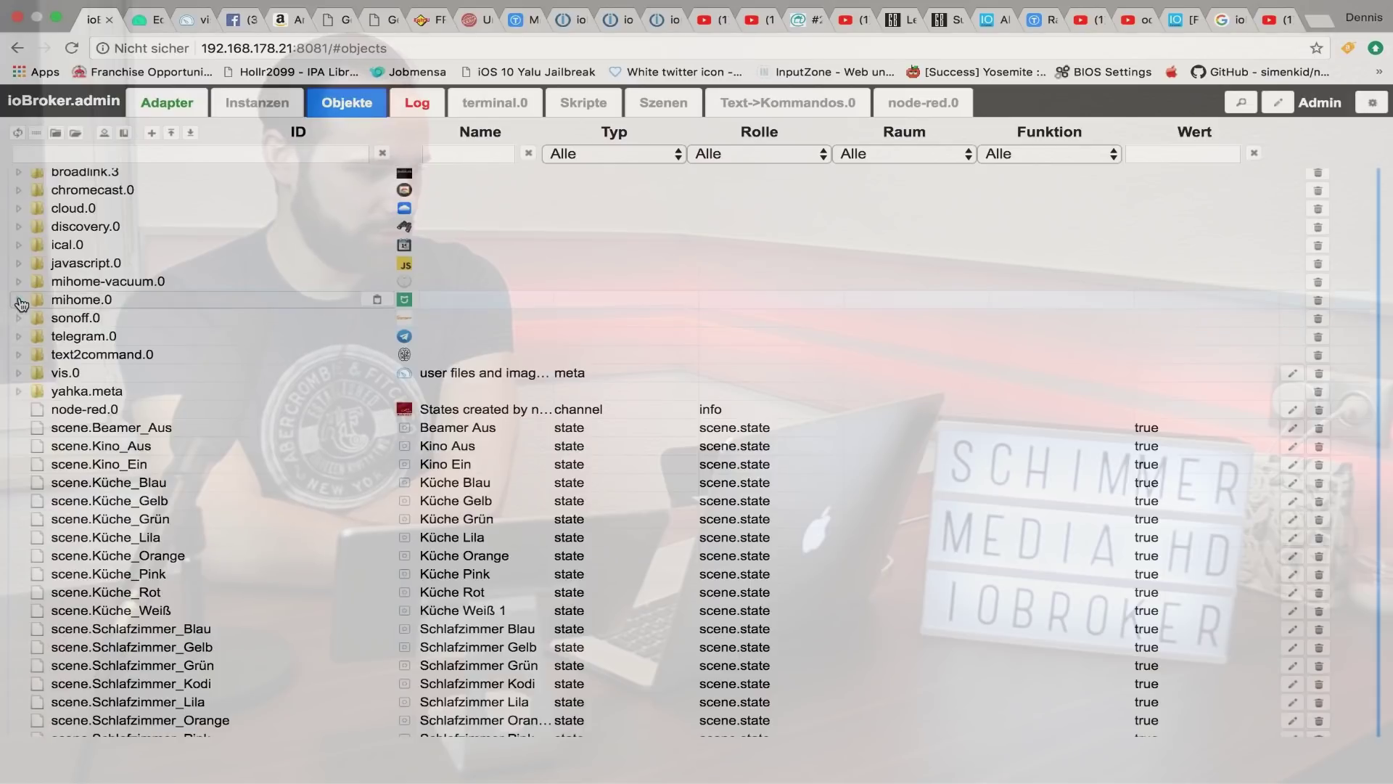
left_click(19, 299)
left_click(38, 317)
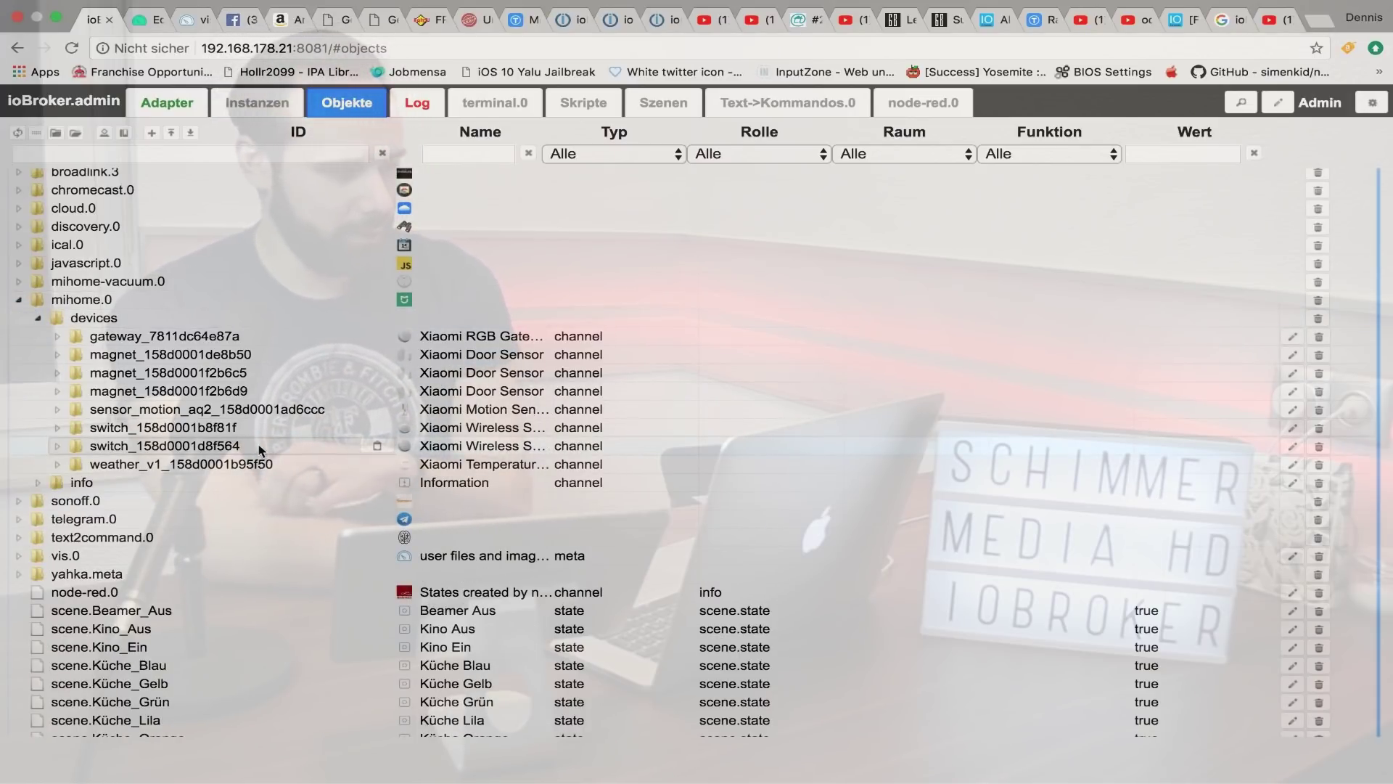
scroll(159, 417, "down", 1)
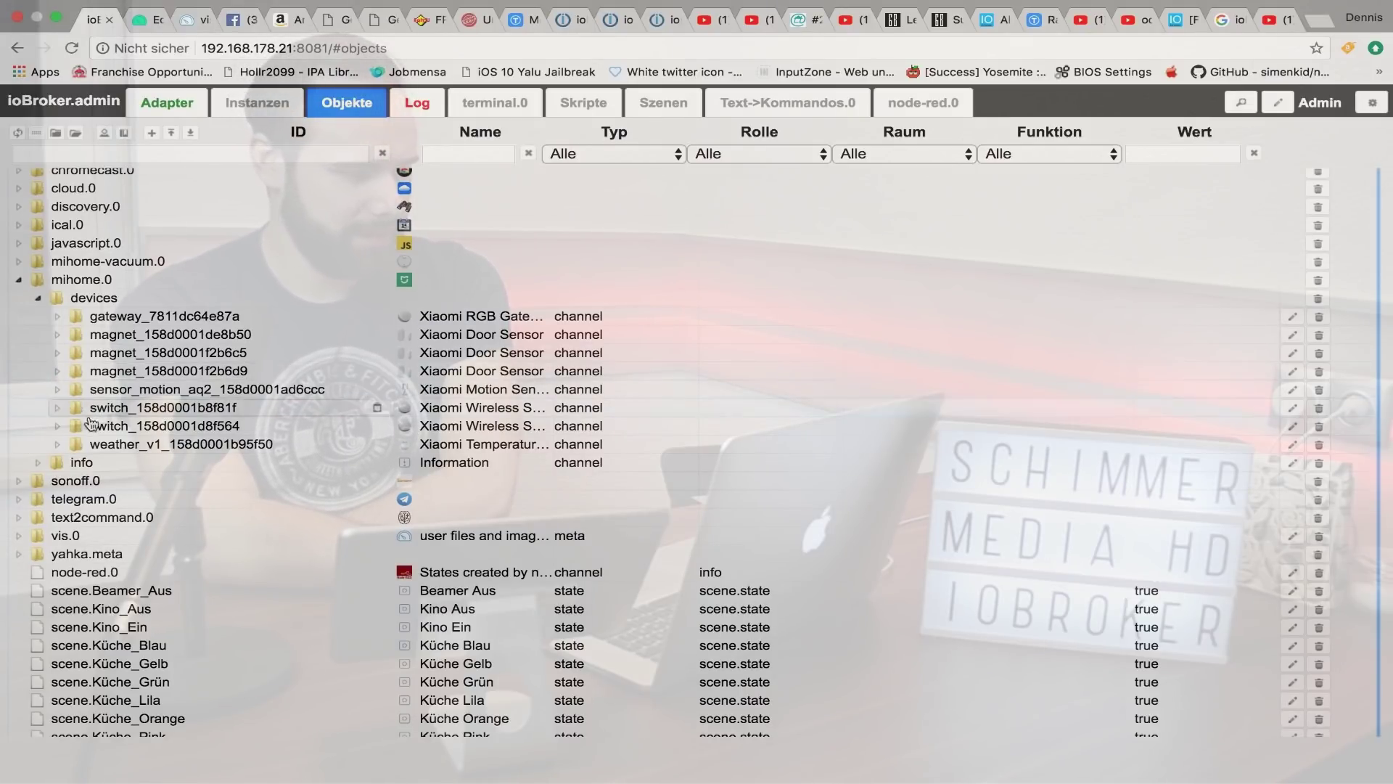
left_click(58, 445)
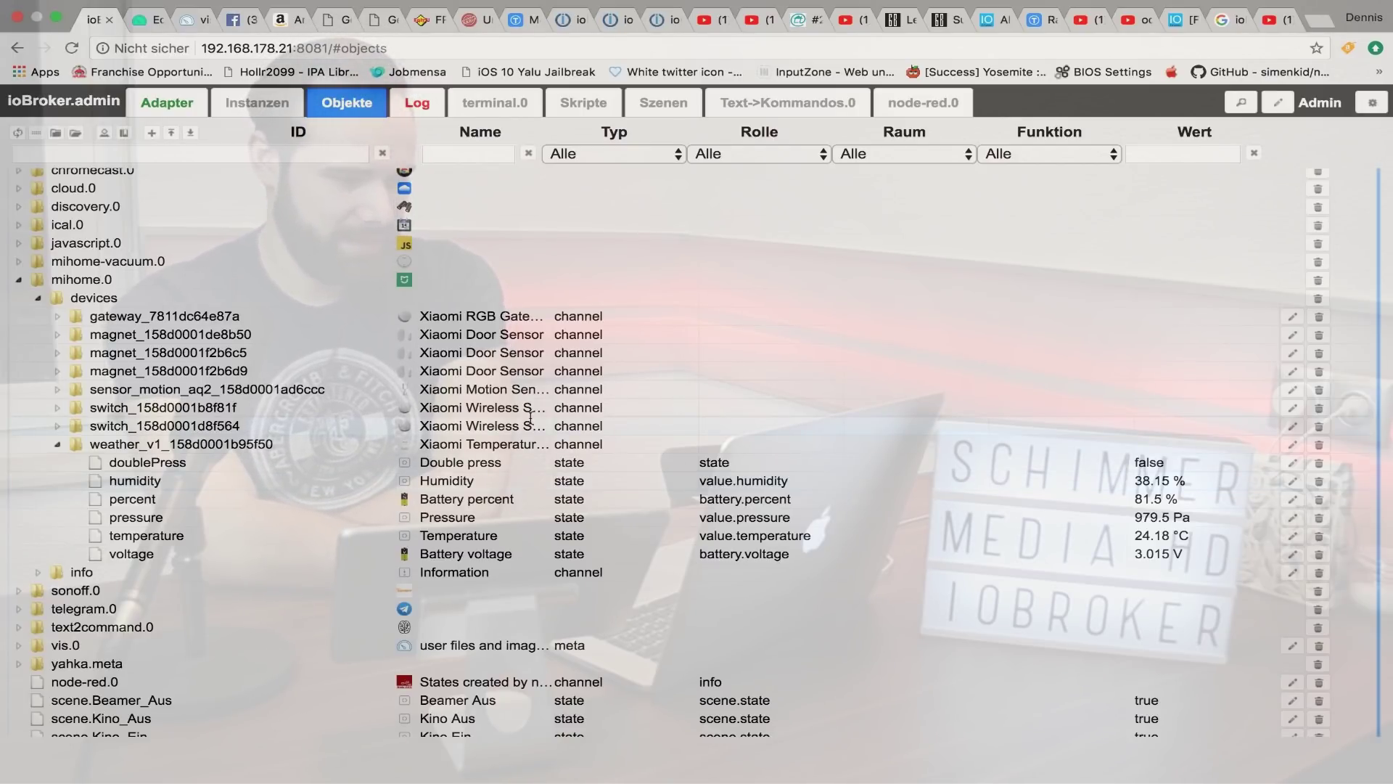
left_click(57, 444)
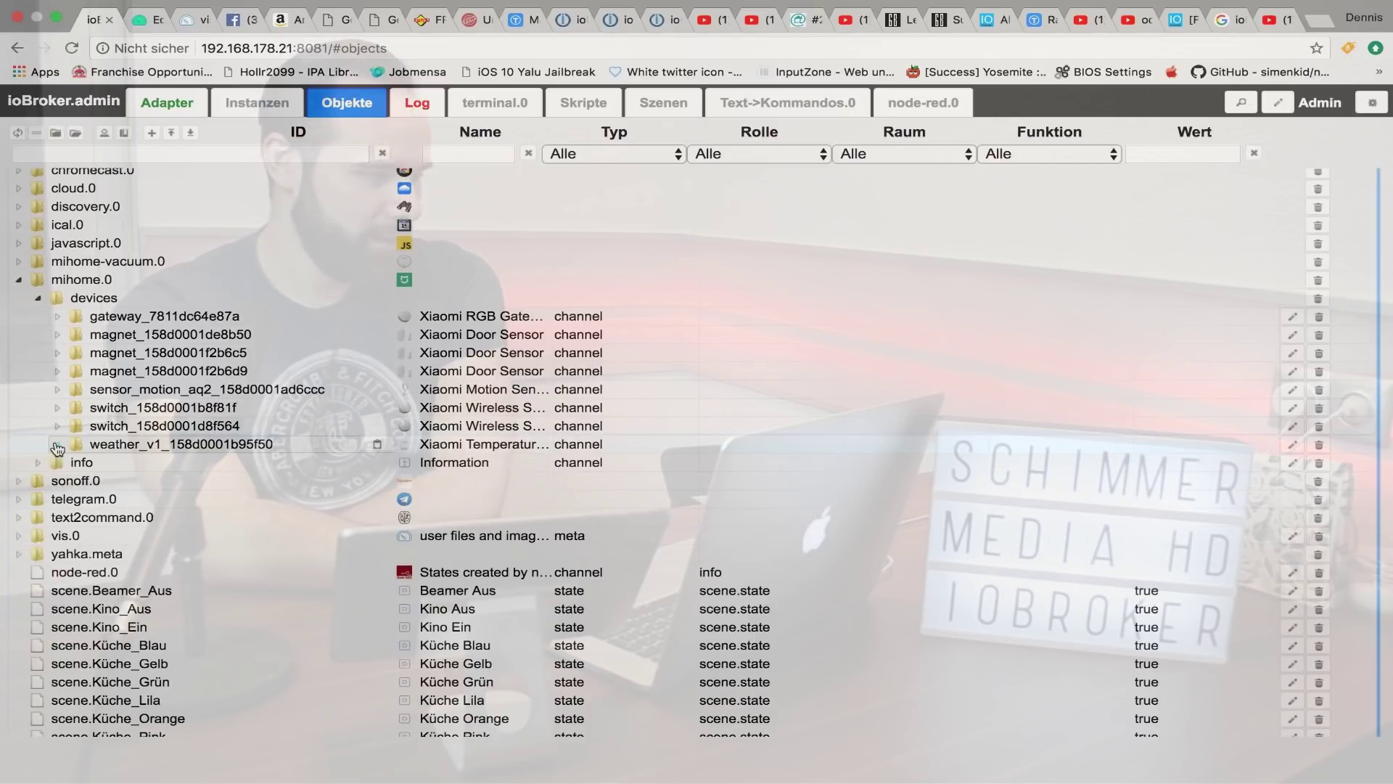
left_click(19, 283)
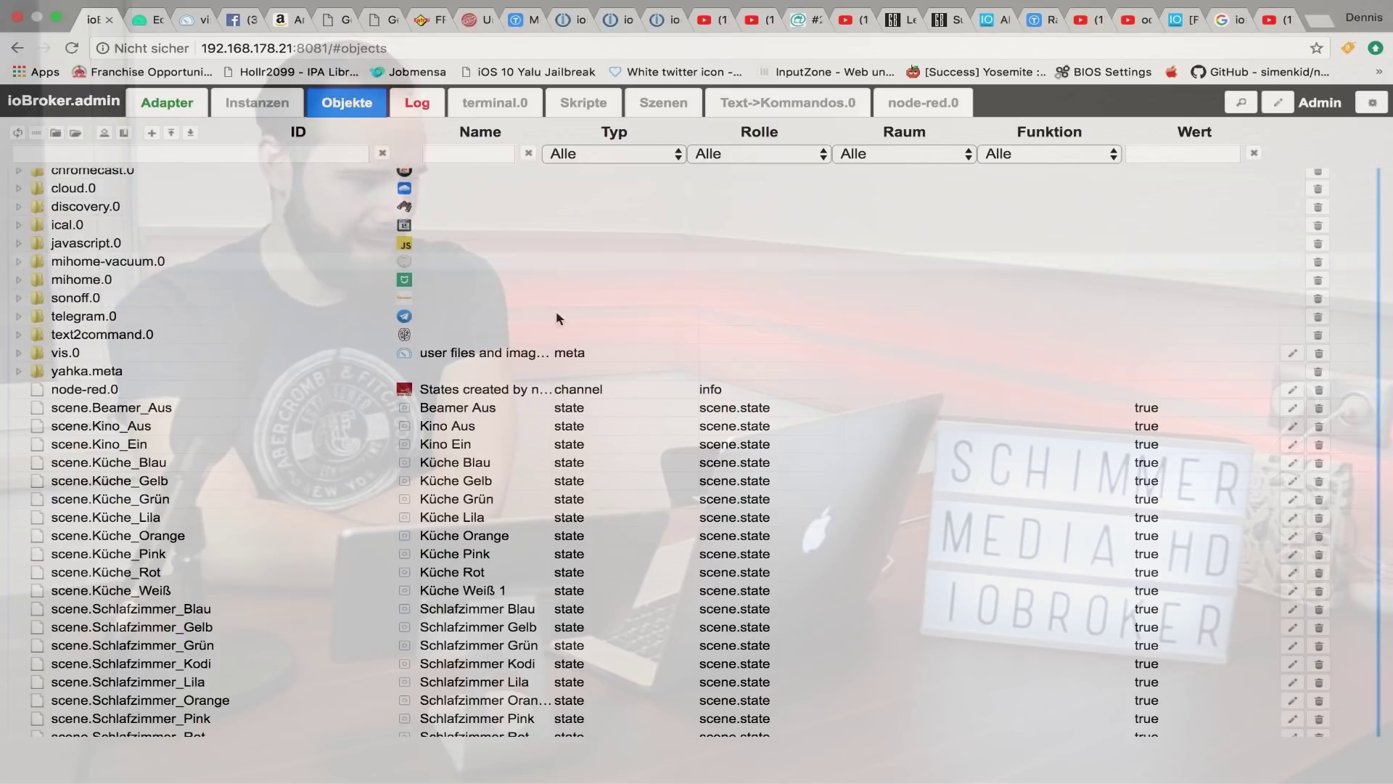
Switch to the vis editor browser tab and look around its page
left_click(143, 21)
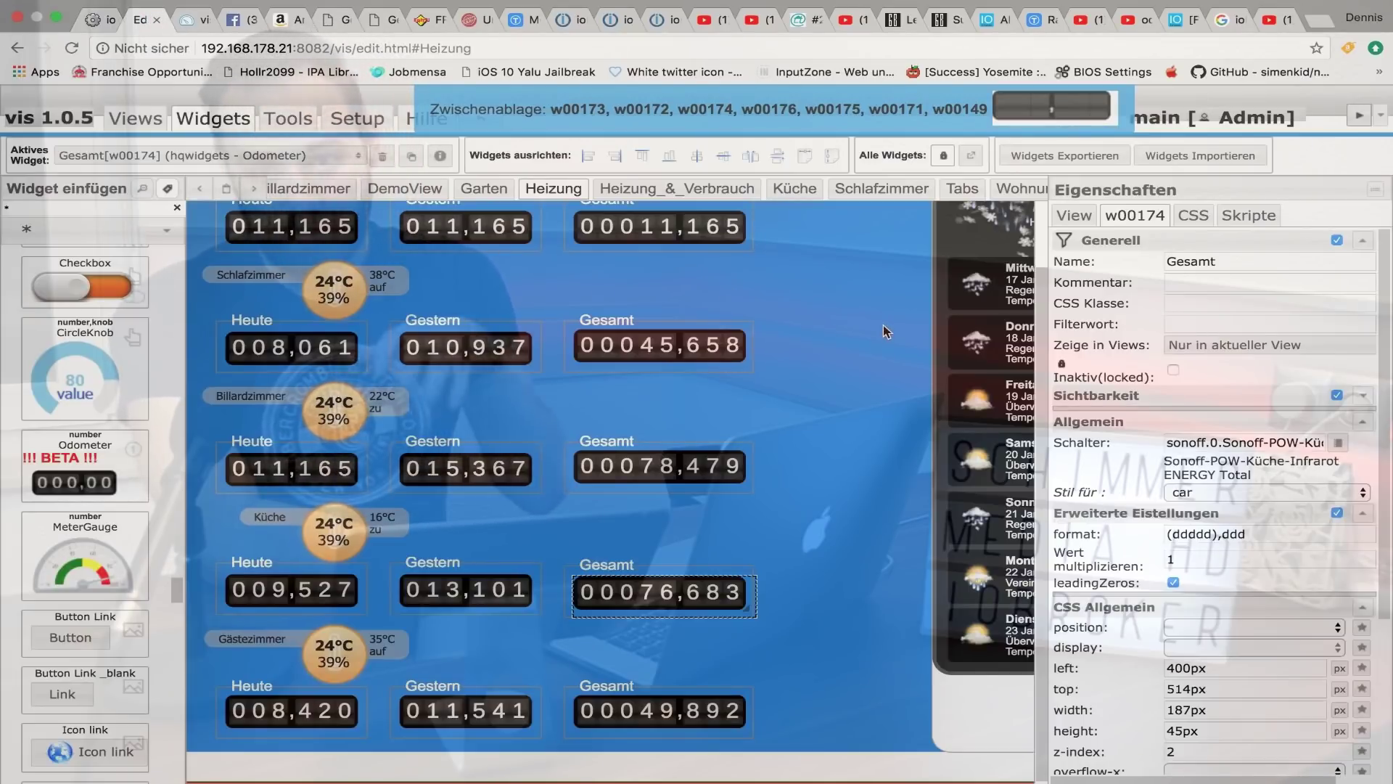
scroll(861, 332, "up", 1)
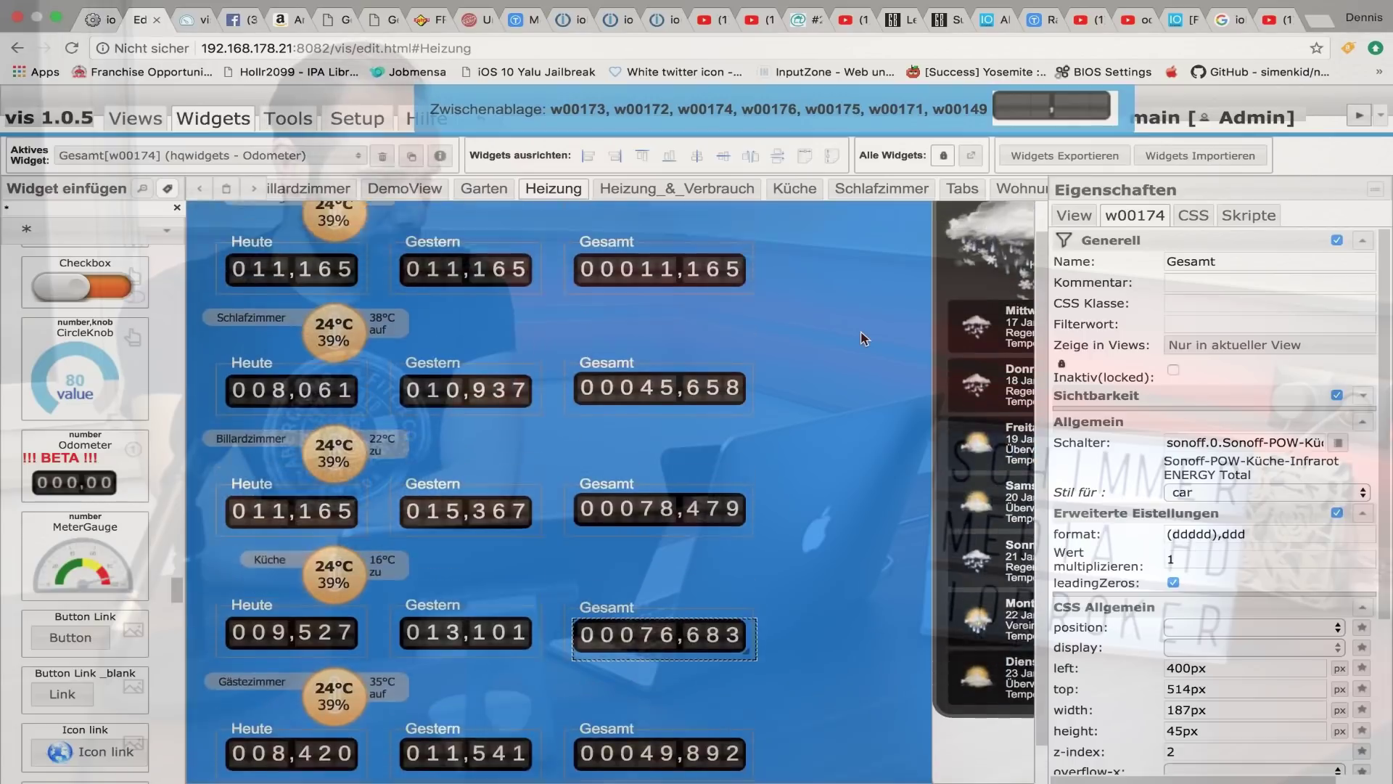
scroll(861, 338, "up", 1)
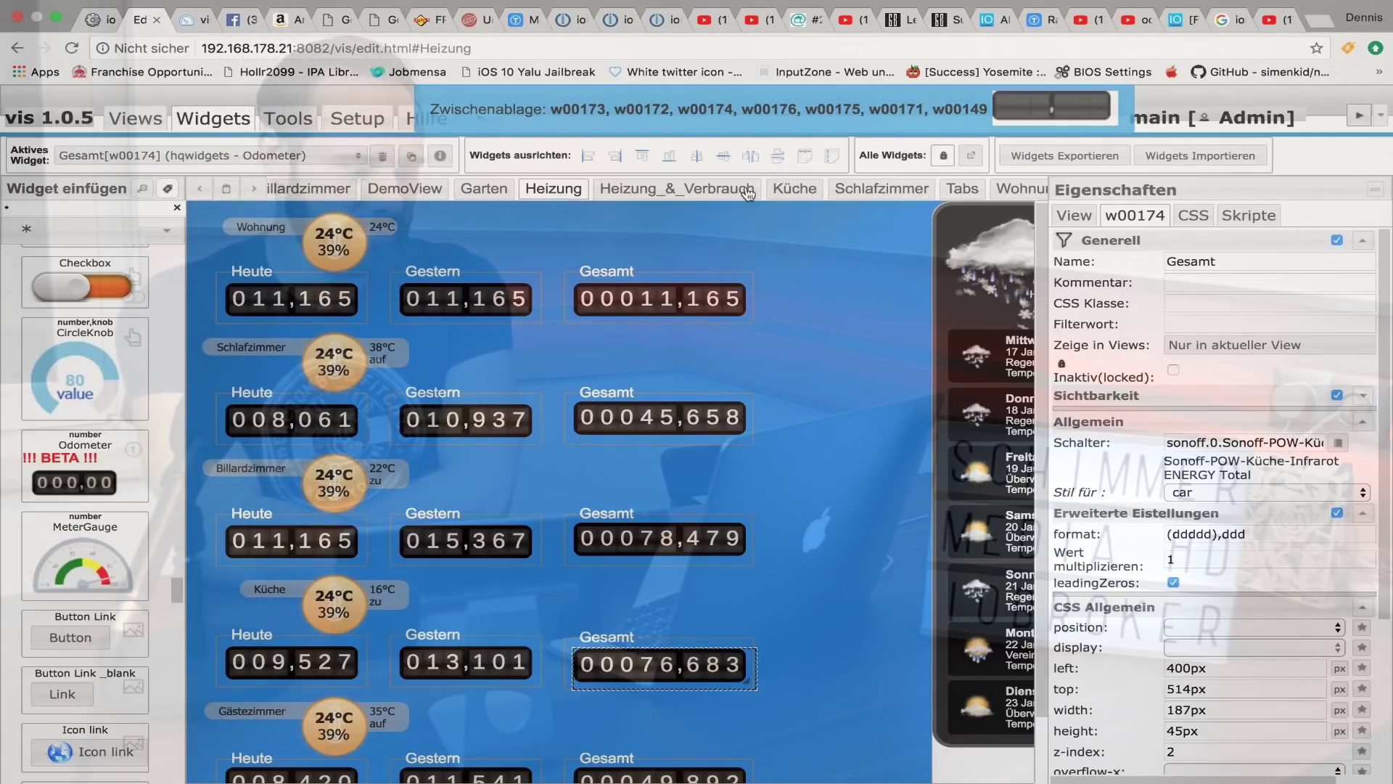
scroll(748, 192, "left", 1)
scroll(747, 193, "right", 5)
scroll(586, 206, "left", 10)
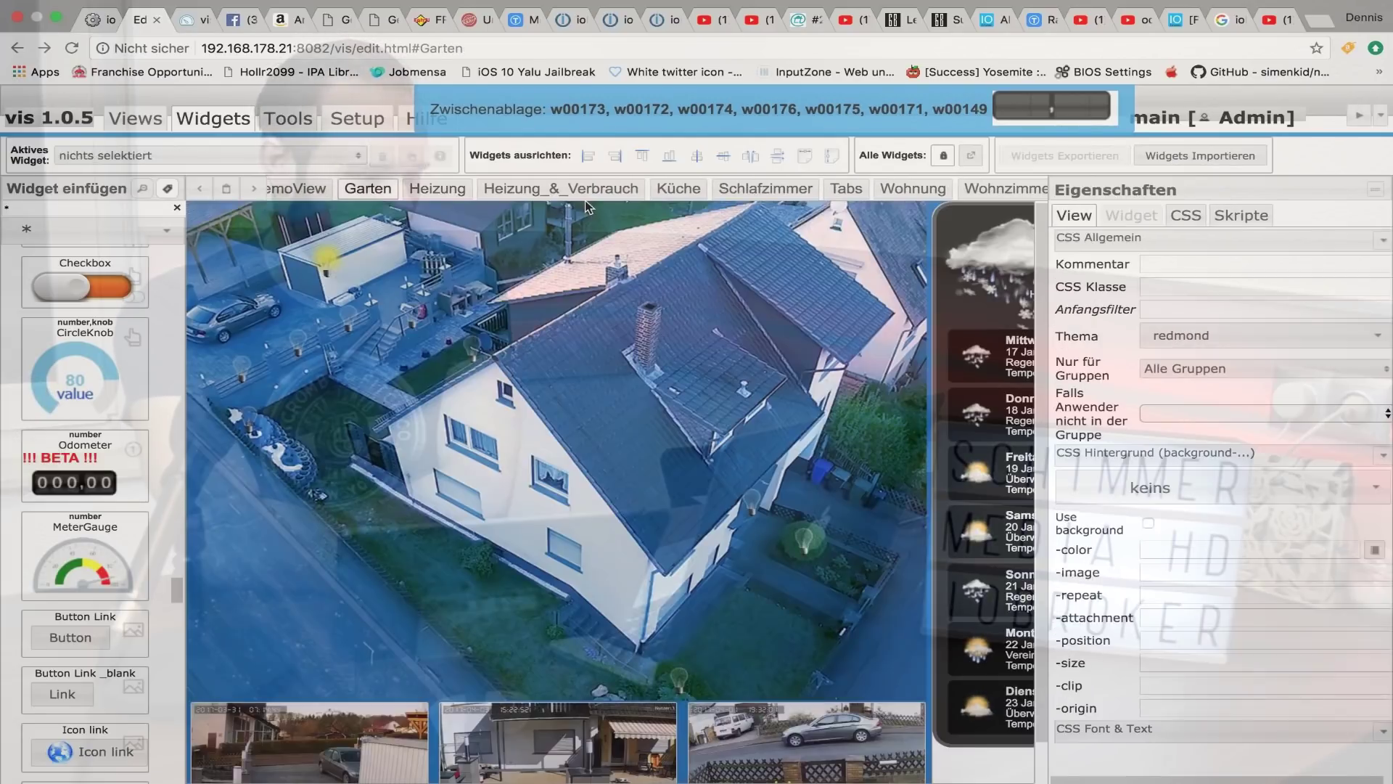
Return to the Heizung view with its Heute, Gestern and Gesamt odometer counters
left_click(435, 191)
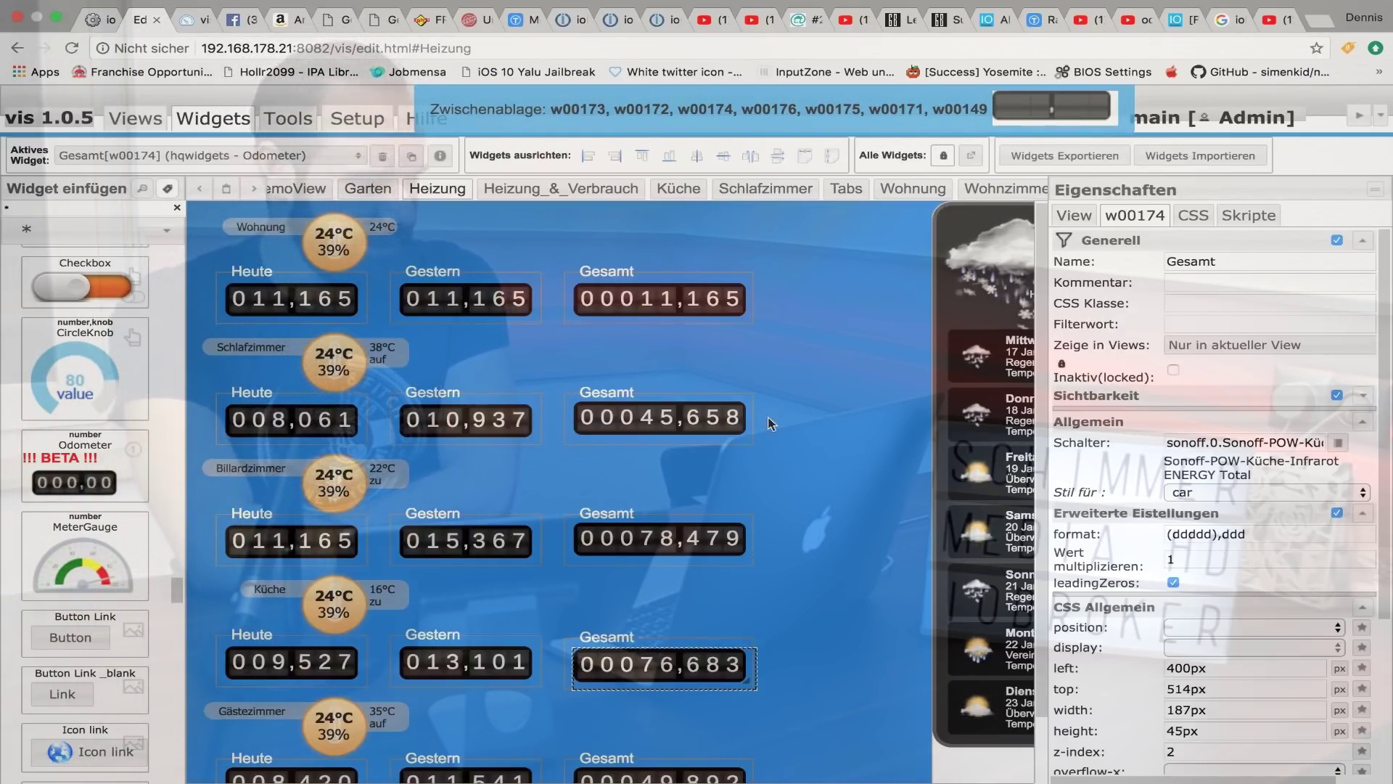
scroll(82, 525, "down", 10)
scroll(82, 525, "down", 5)
scroll(102, 493, "up", 5)
scroll(124, 450, "up", 5)
scroll(148, 401, "up", 3)
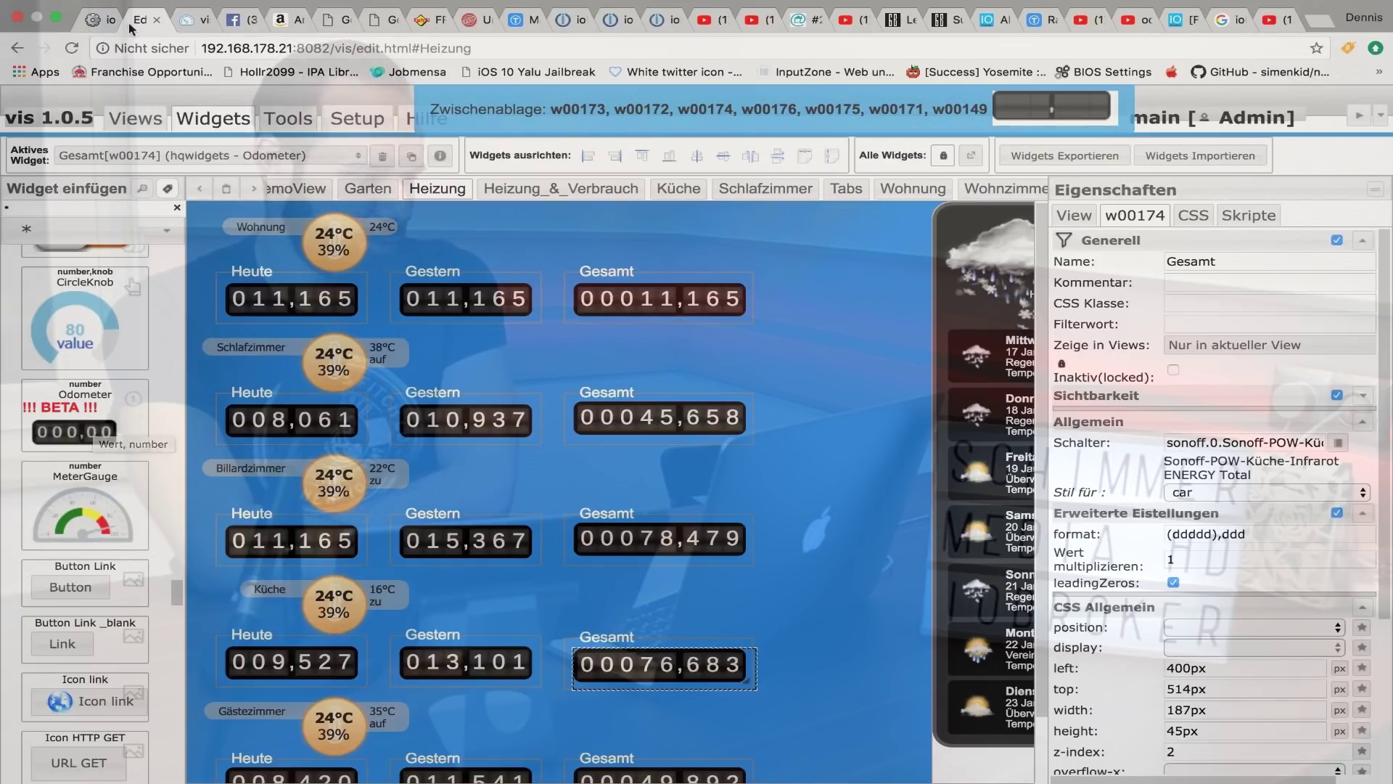
left_click(98, 20)
left_click(168, 104)
scroll(265, 552, "down", 3)
scroll(266, 553, "down", 15)
scroll(266, 553, "down", 4)
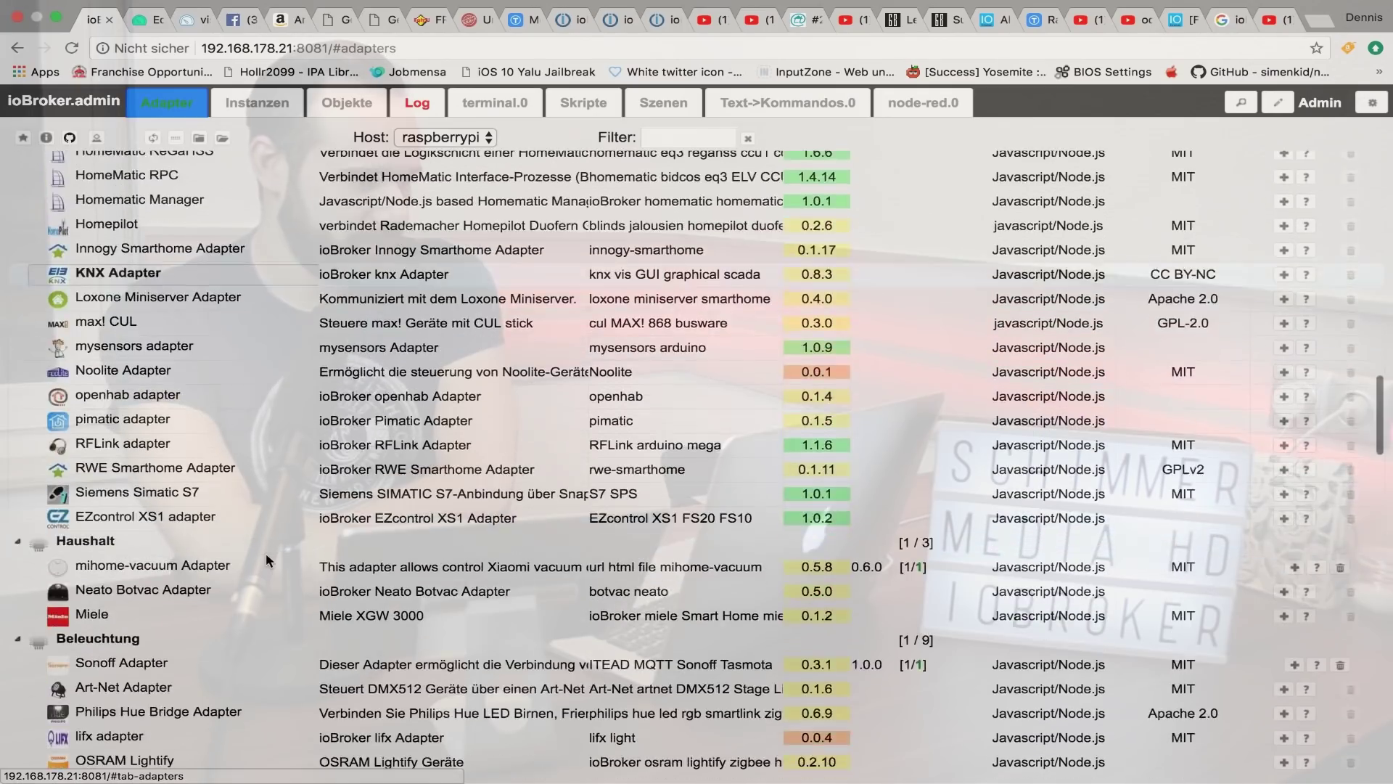
scroll(266, 553, "down", 3)
scroll(266, 551, "down", 4)
scroll(265, 552, "down", 5)
scroll(266, 551, "down", 10)
scroll(265, 552, "up", 5)
scroll(266, 552, "up", 2)
scroll(265, 551, "up", 3)
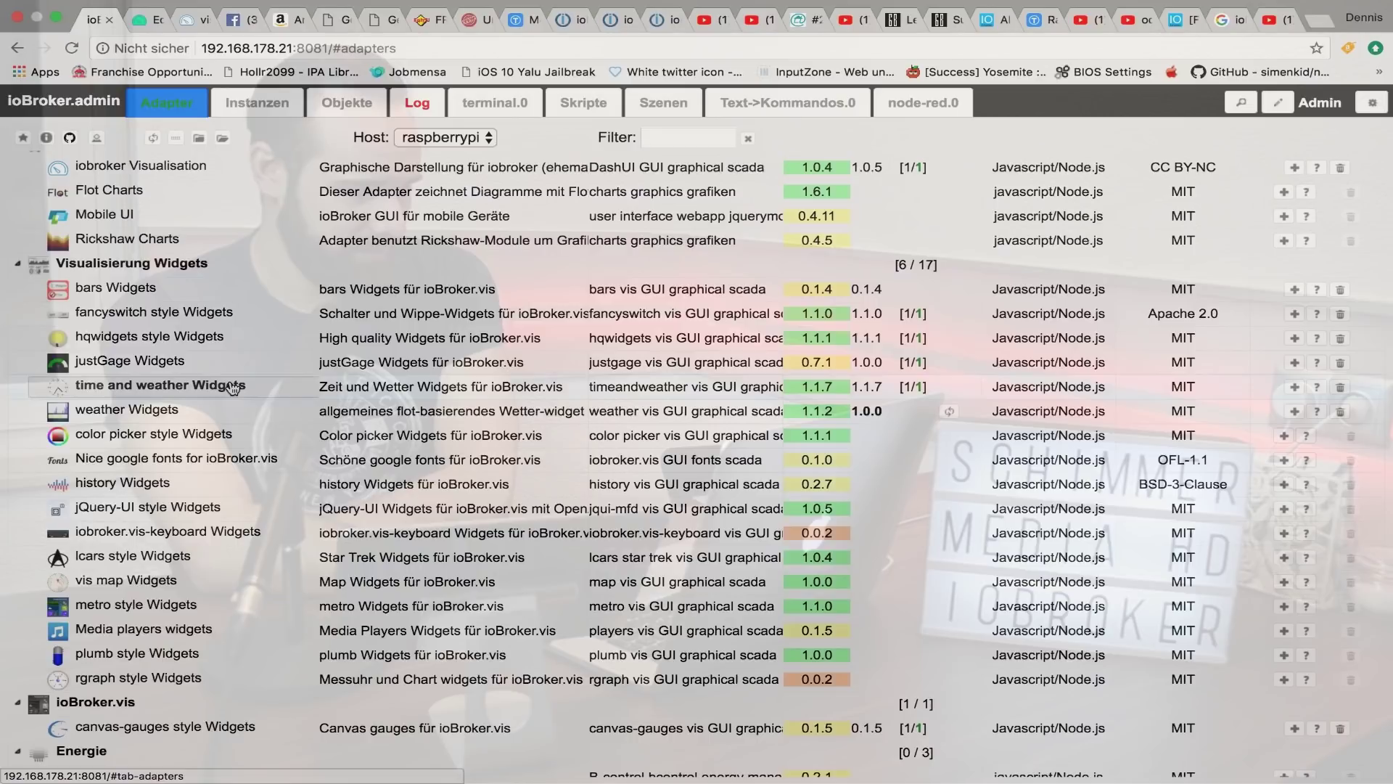
left_click(240, 117)
scroll(228, 390, "down", 2)
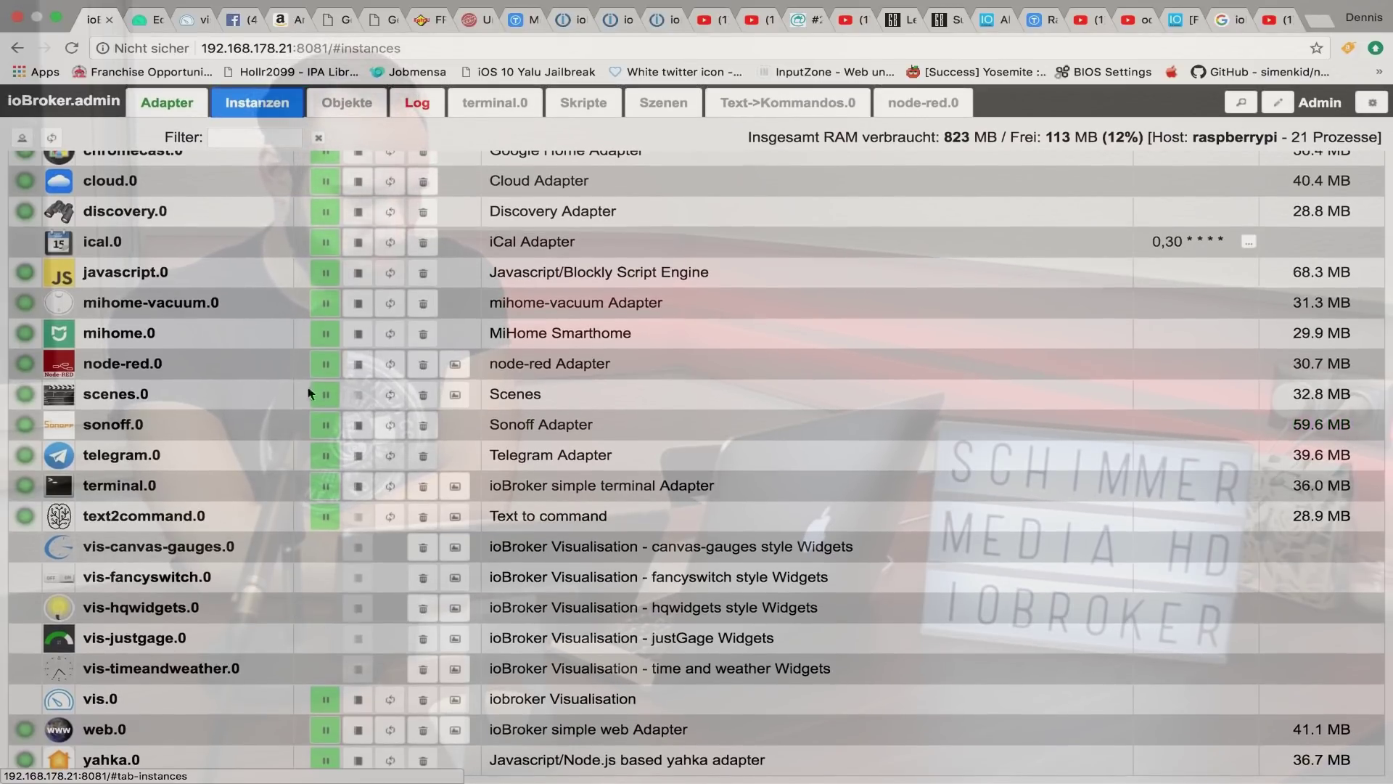
left_click(191, 22)
left_click(145, 20)
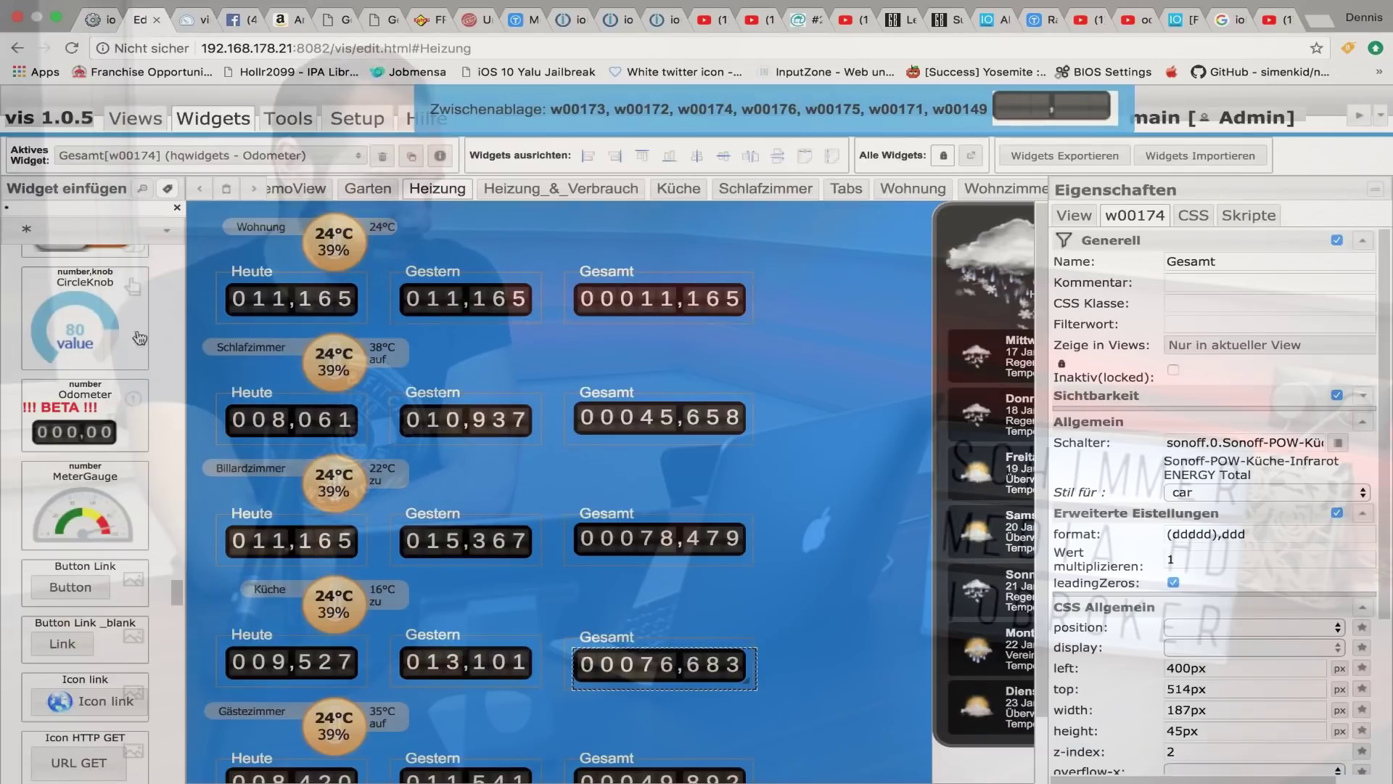
Drag a new Odometer widget onto the Heizung view right of the counters and nudge it into place
scroll(82, 426, "down", 2)
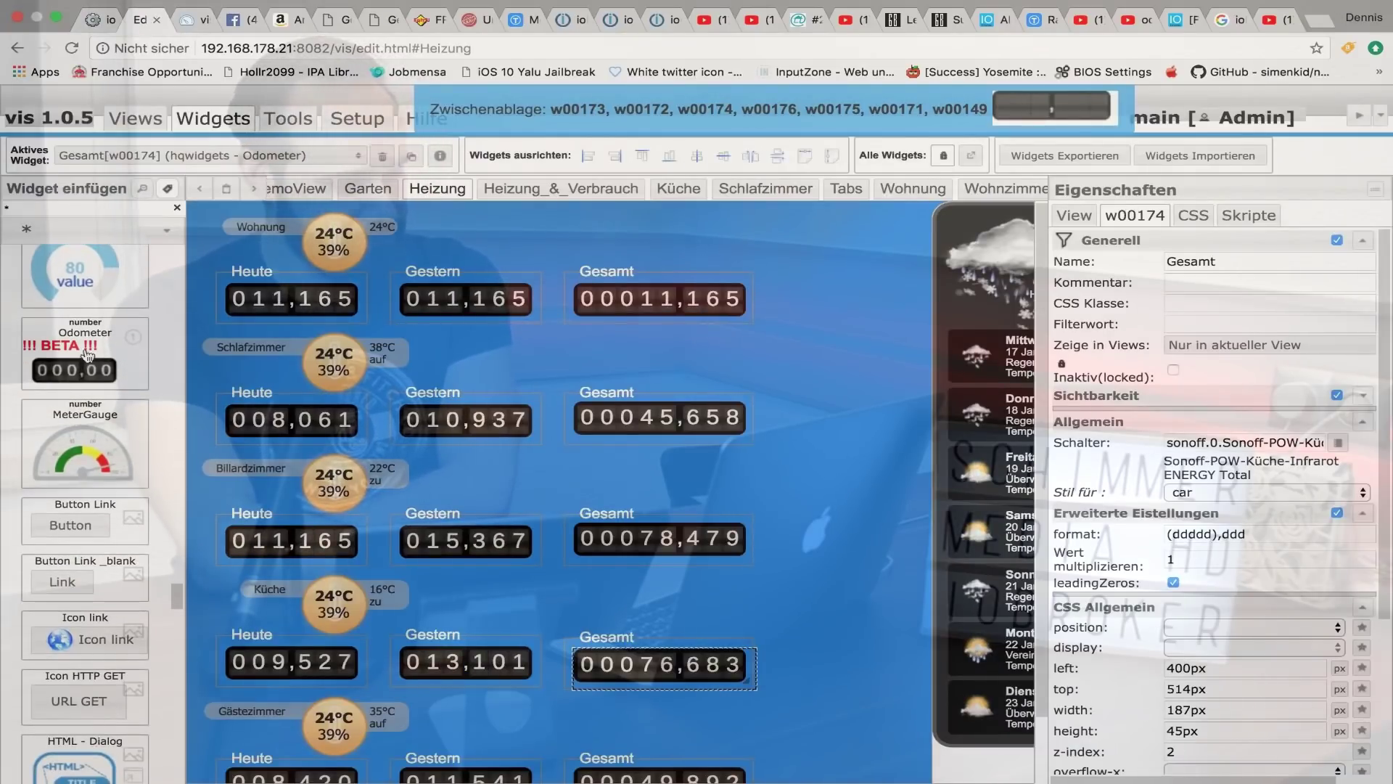
scroll(92, 359, "up", 1)
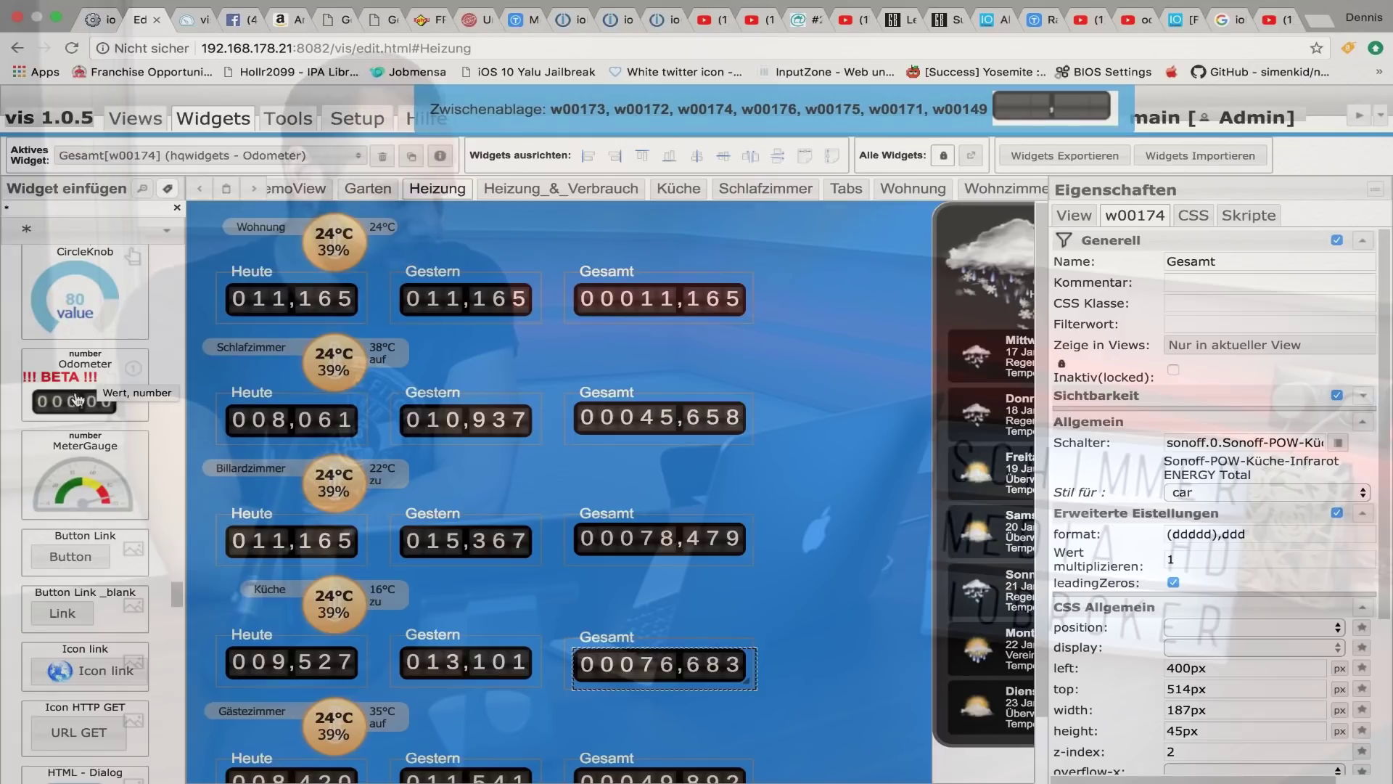
left_click_drag(77, 398, 773, 351)
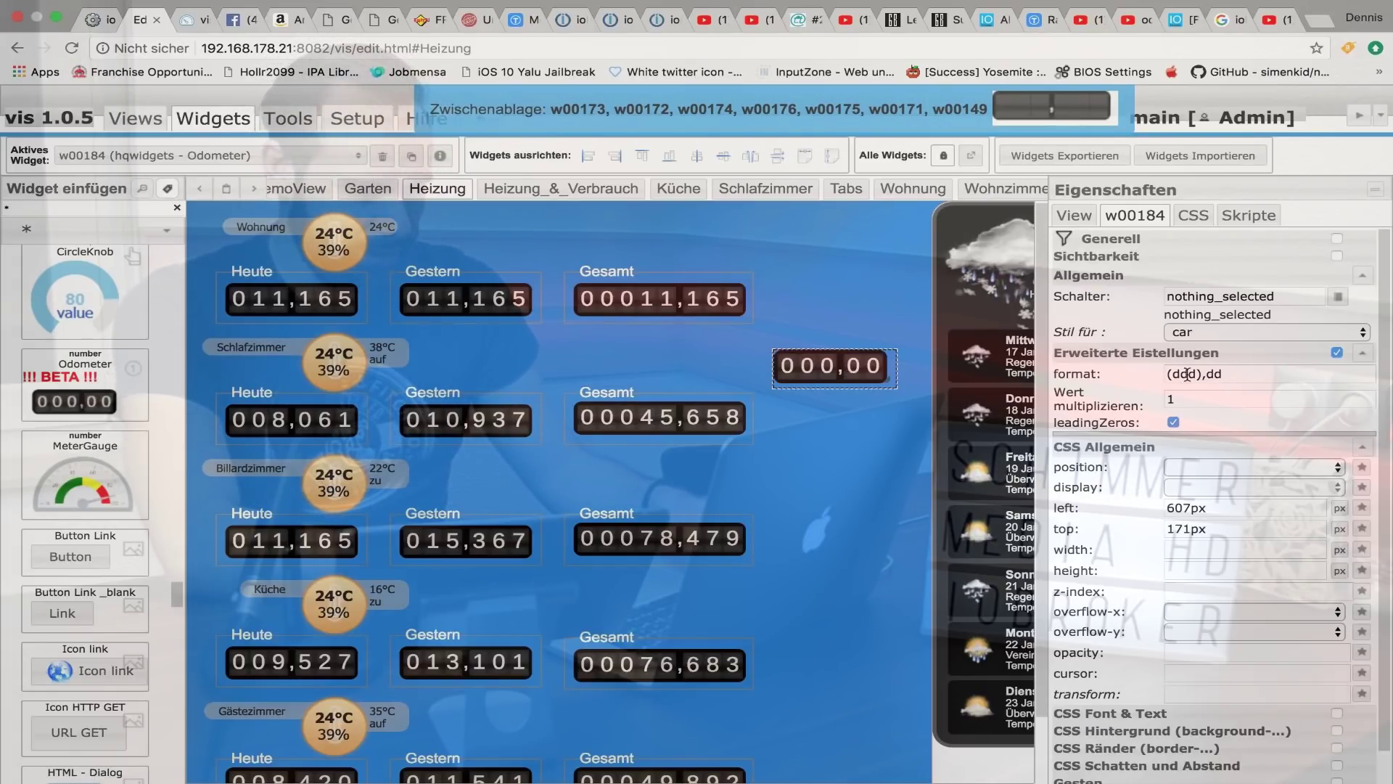
type("d")
left_click(1260, 373)
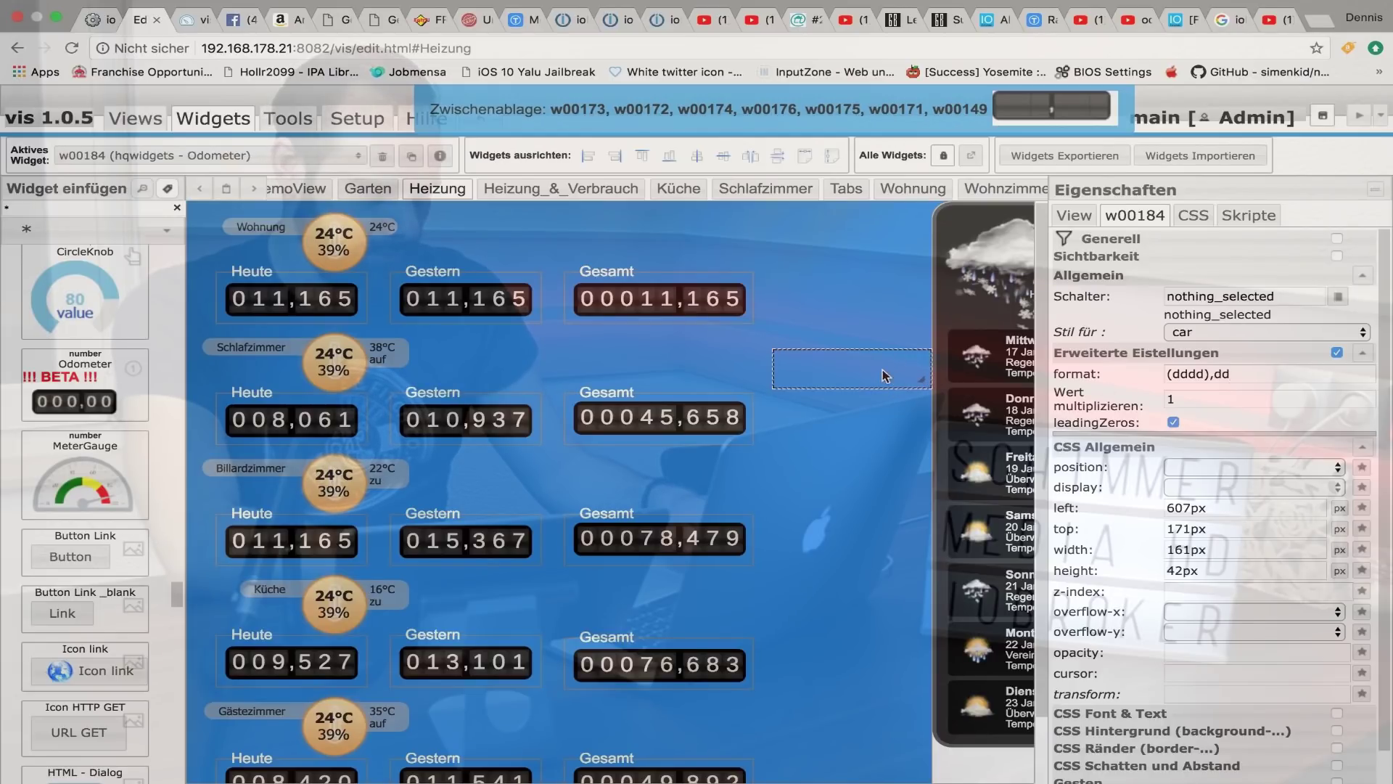
key("Right")
key("Right")
key("Right")
key("Up")
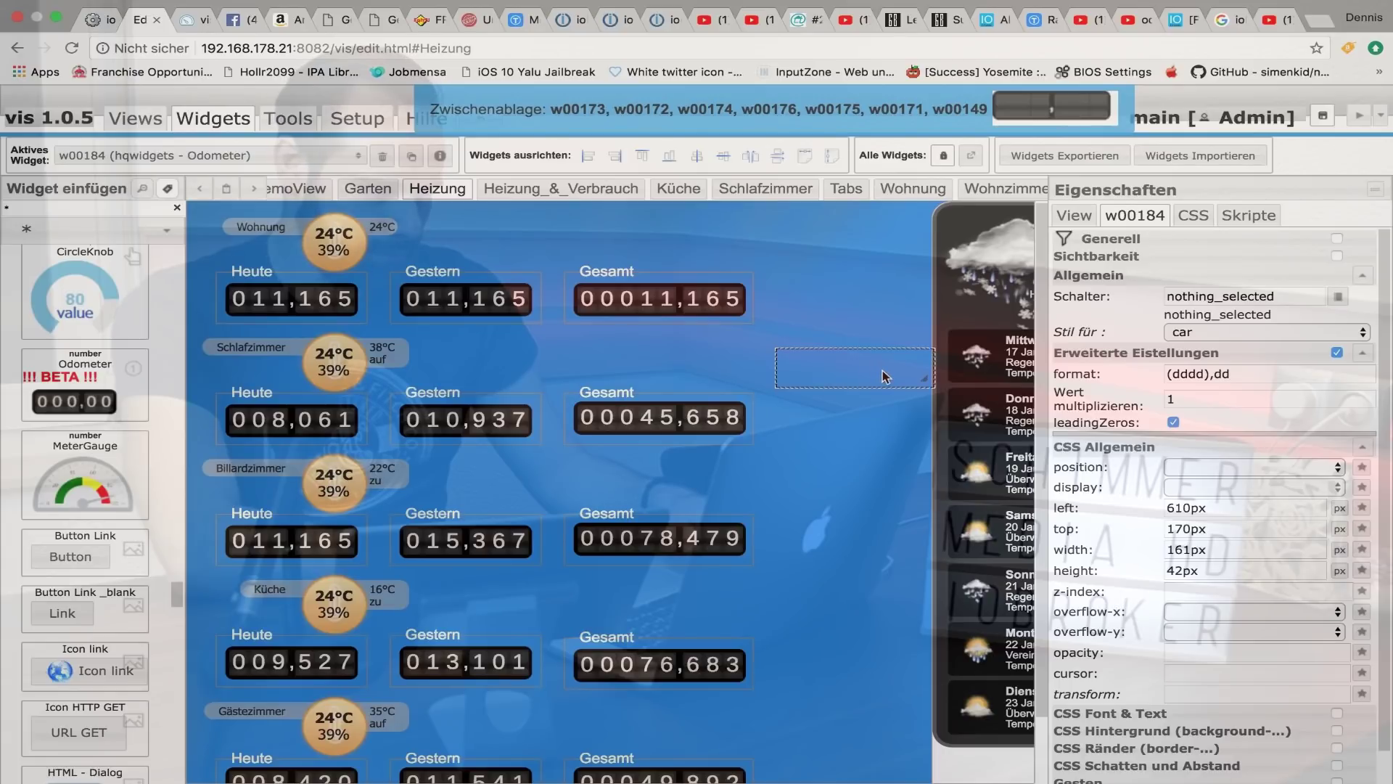
left_click_drag(866, 377, 830, 369)
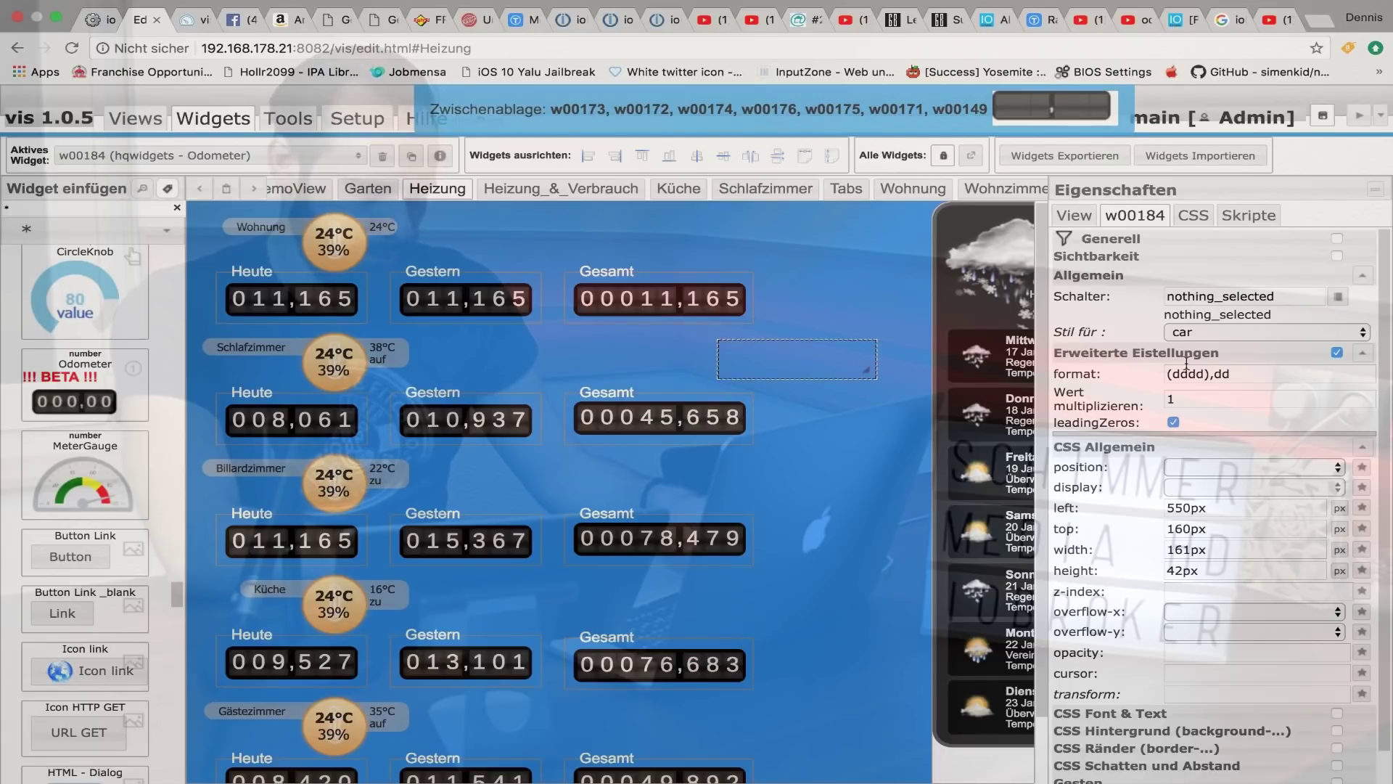
Shorten the format to (ddd),dd, move the widget beside the Billardzimmer row, and reload the editor
key("BackSpace")
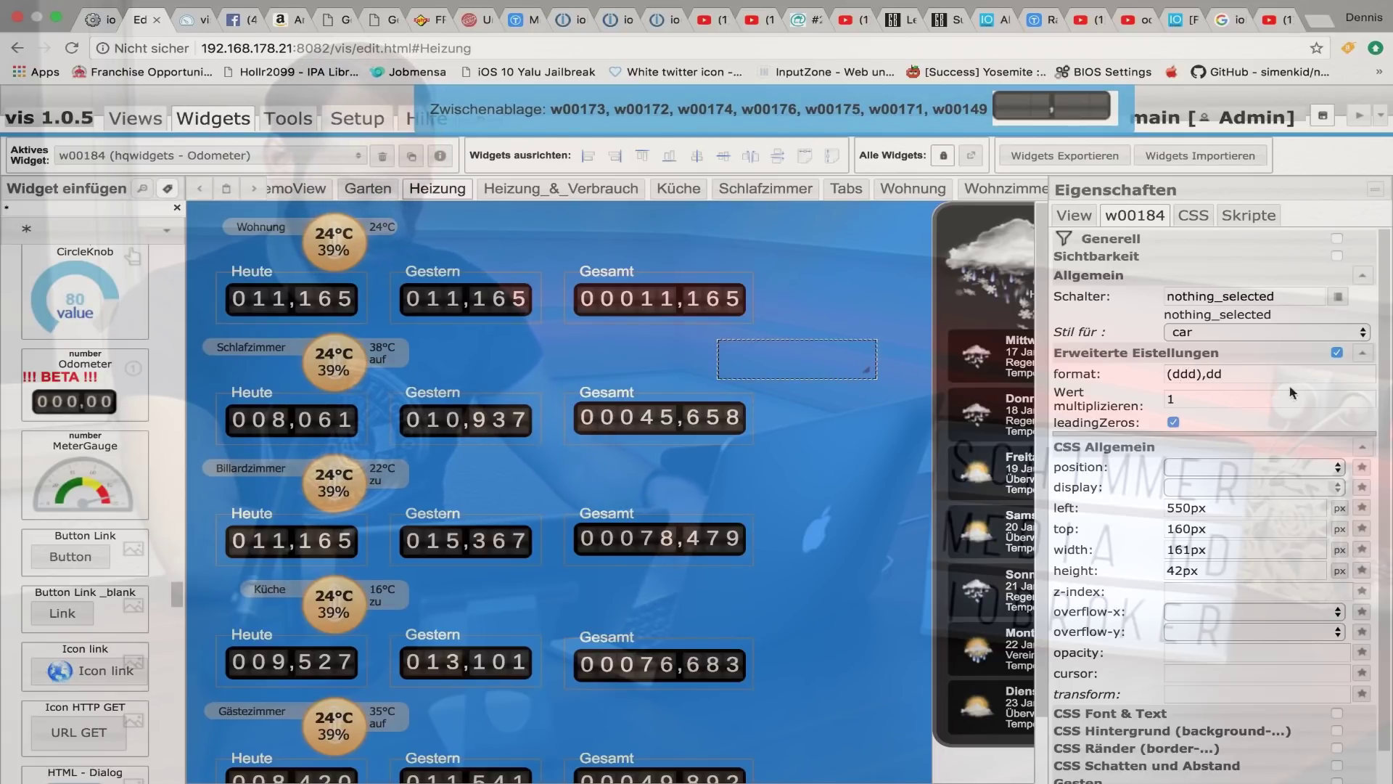
scroll(857, 333, "down", 2)
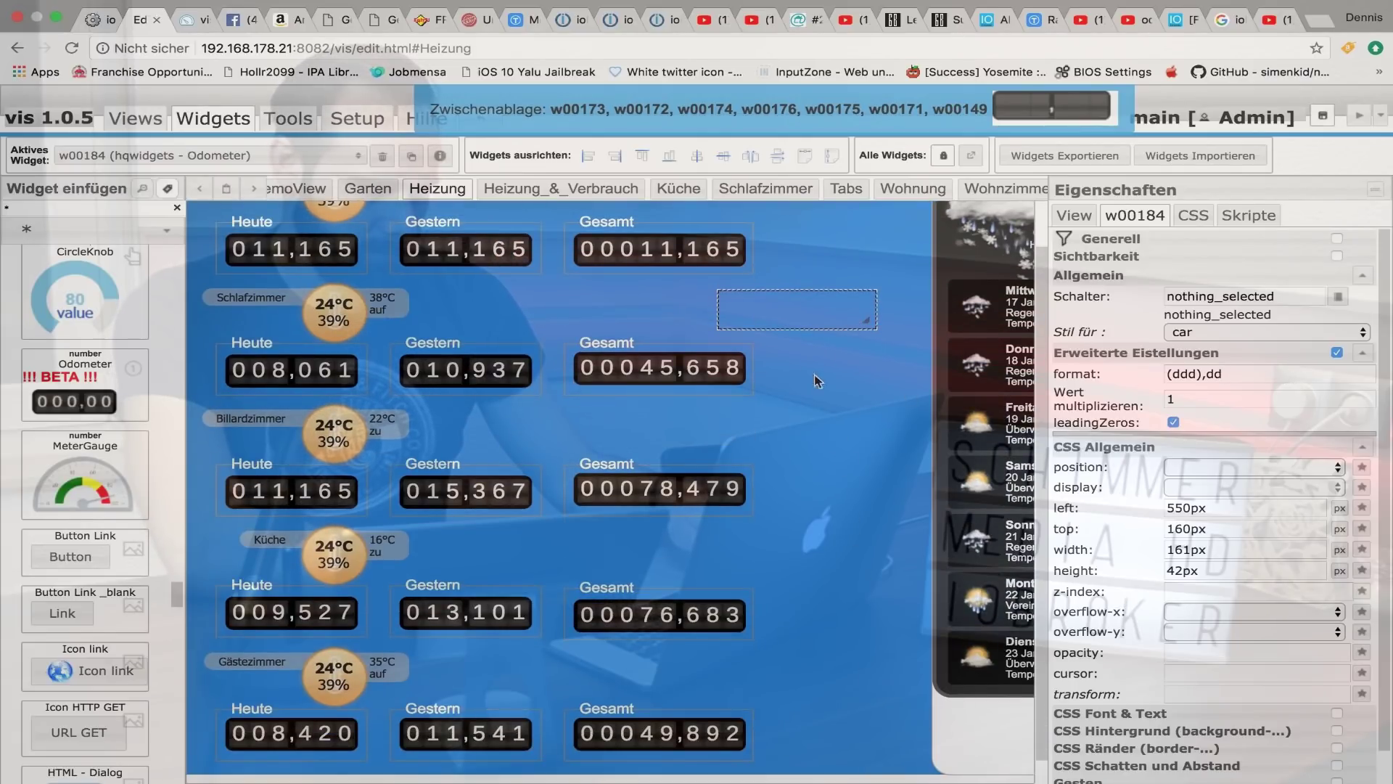
left_click_drag(802, 315, 830, 446)
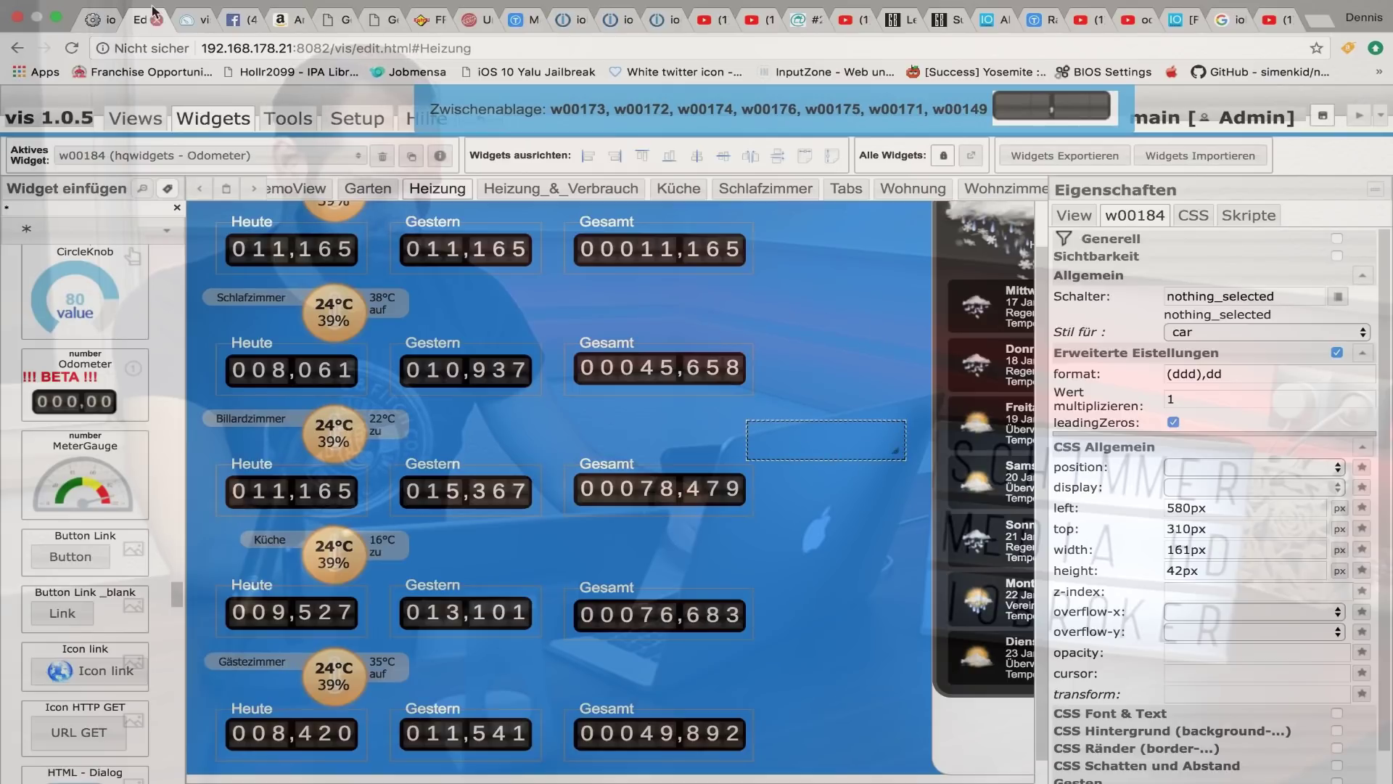
left_click(71, 48)
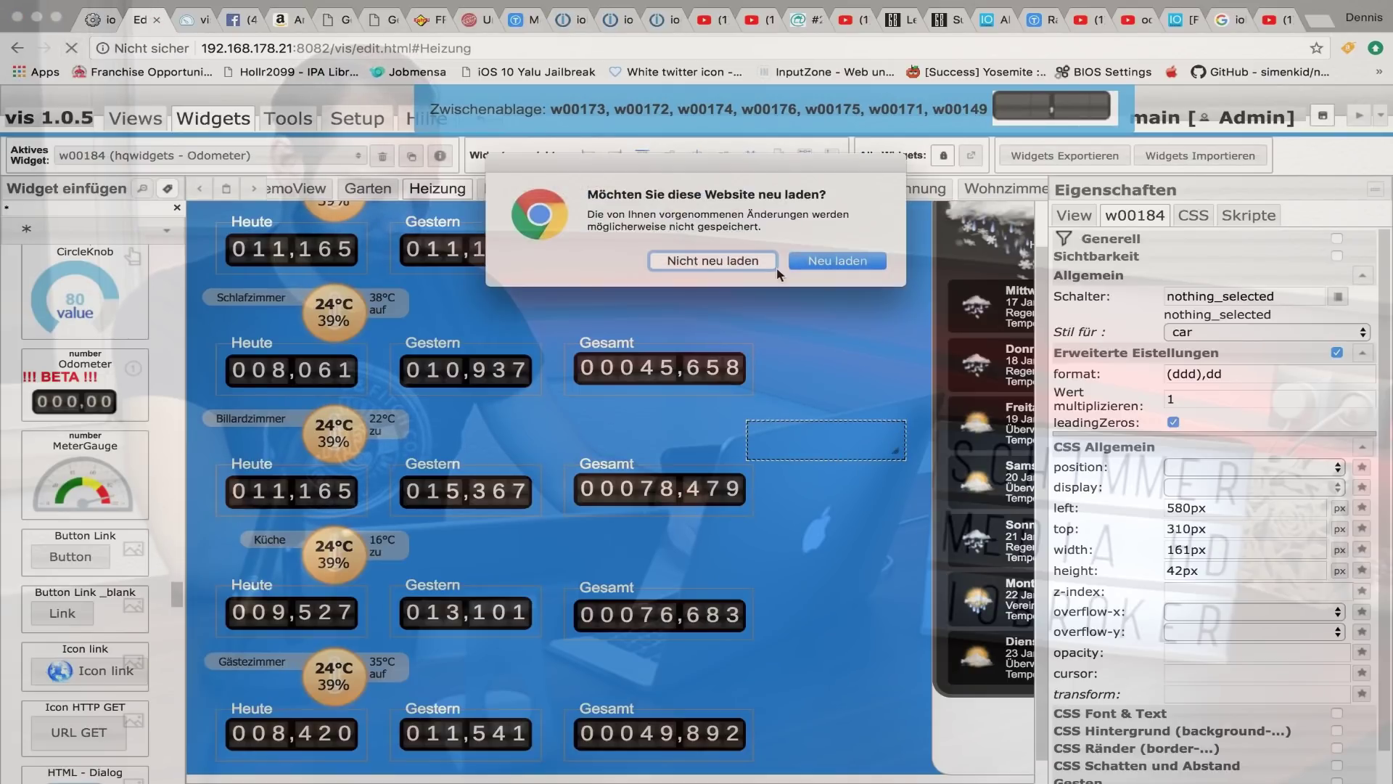
left_click(836, 263)
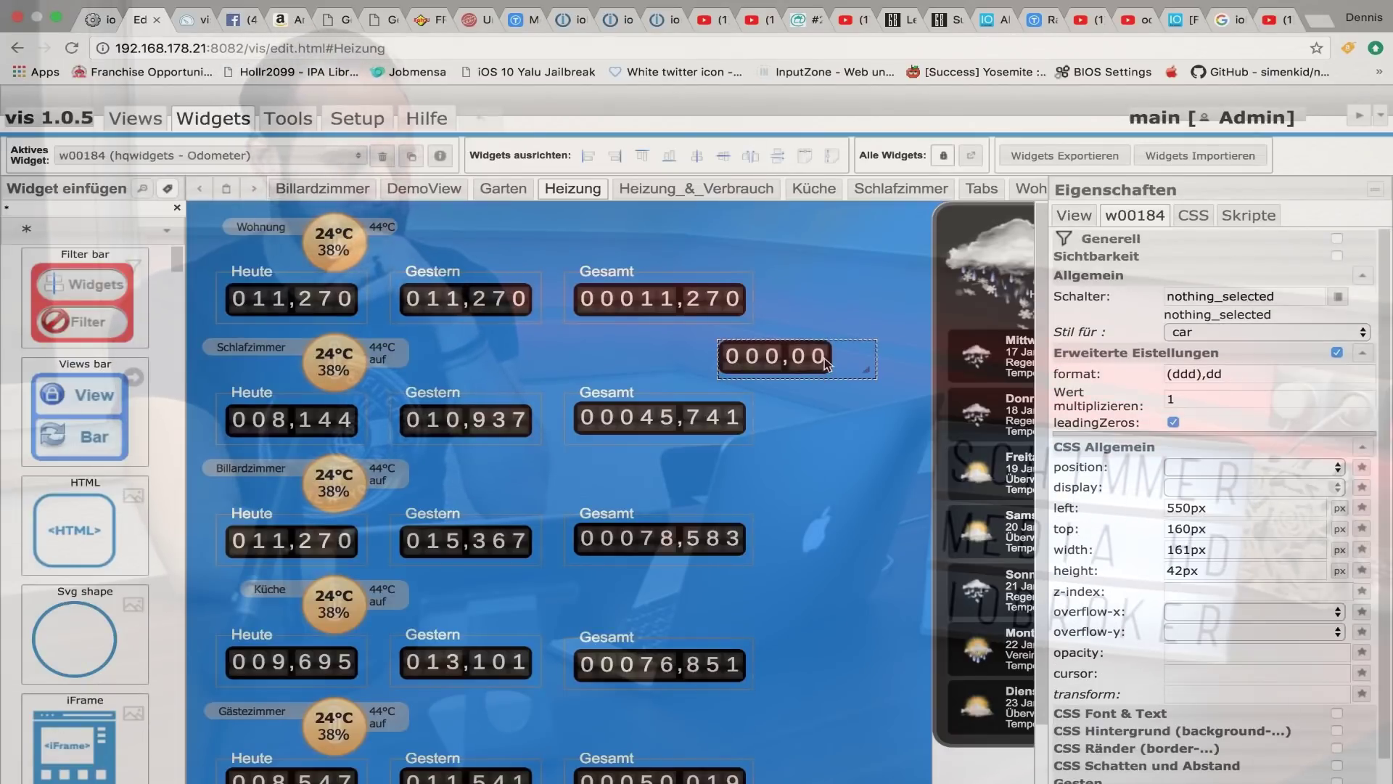
Change the odometer format to (dddd),dd, enlarge the widget, and reload the editor
left_click(1188, 373)
type("d")
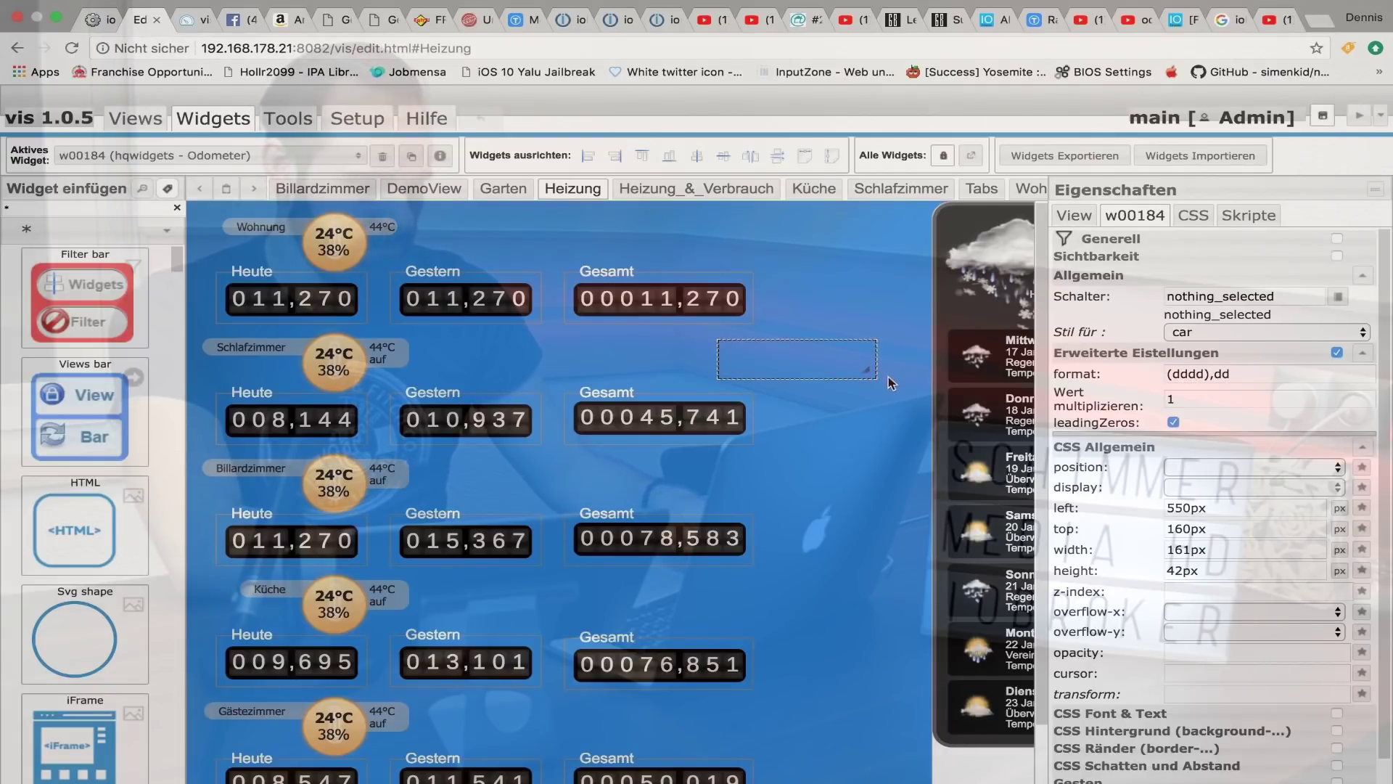
left_click_drag(865, 375, 897, 396)
left_click(73, 49)
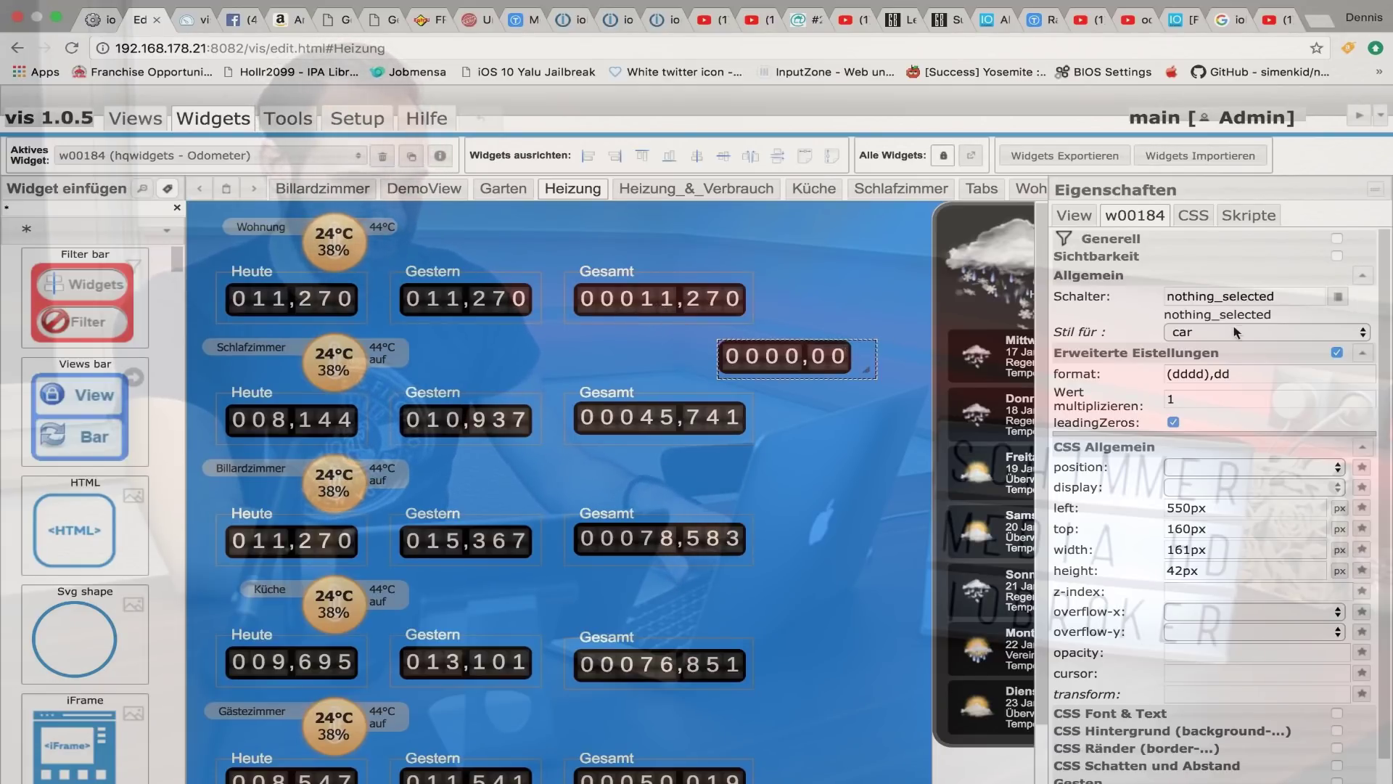
Open the odometer's Schalter ID picker and expand the sonoff.0 devices
left_click(1340, 298)
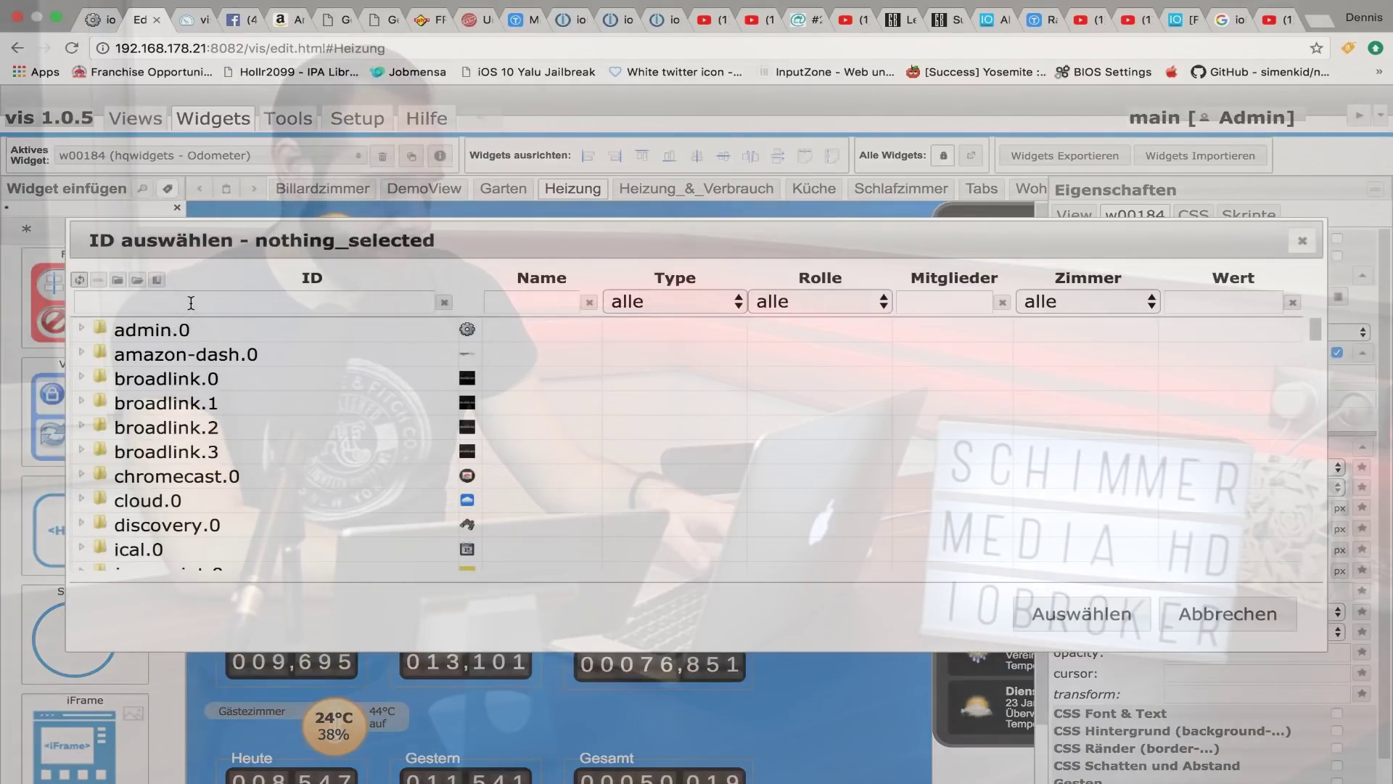
scroll(239, 428, "down", 1)
scroll(239, 435, "down", 3)
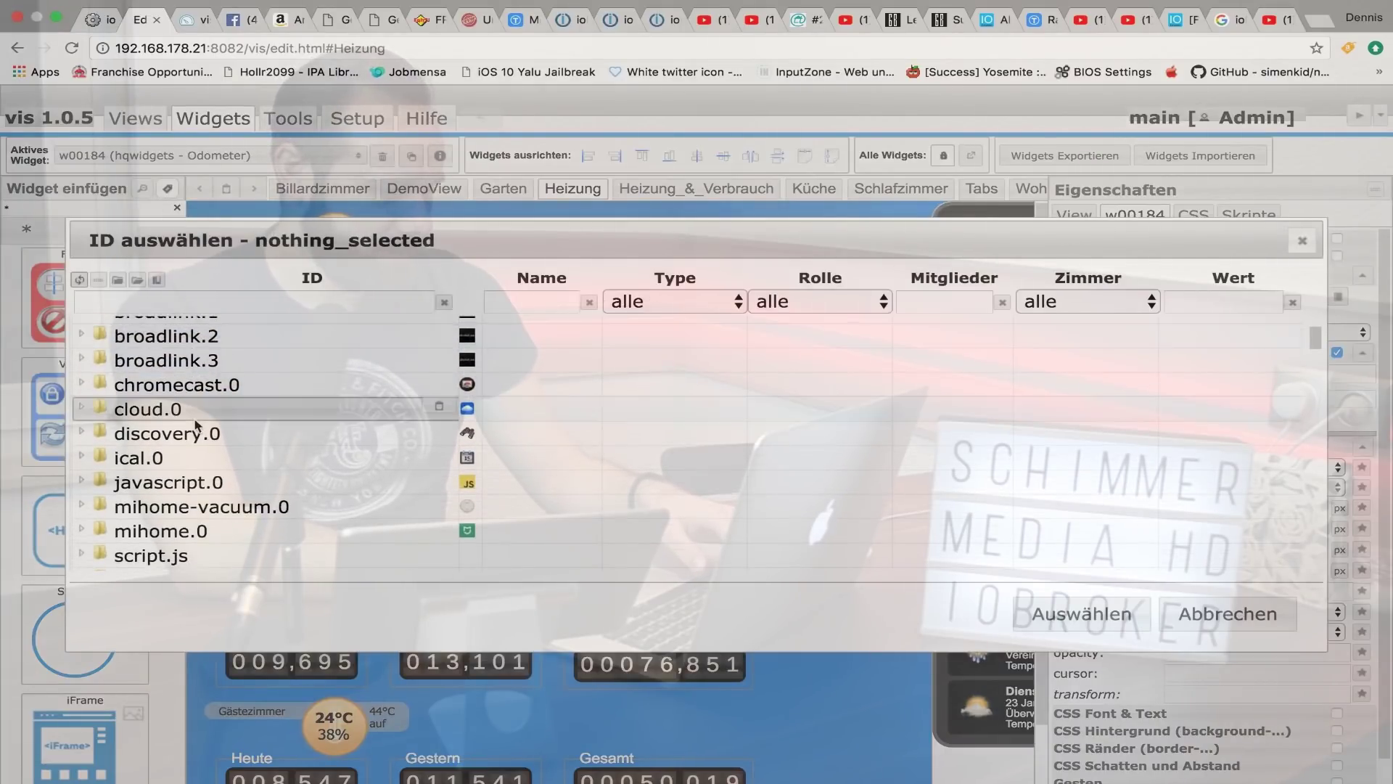
scroll(241, 469, "down", 2)
scroll(242, 471, "down", 2)
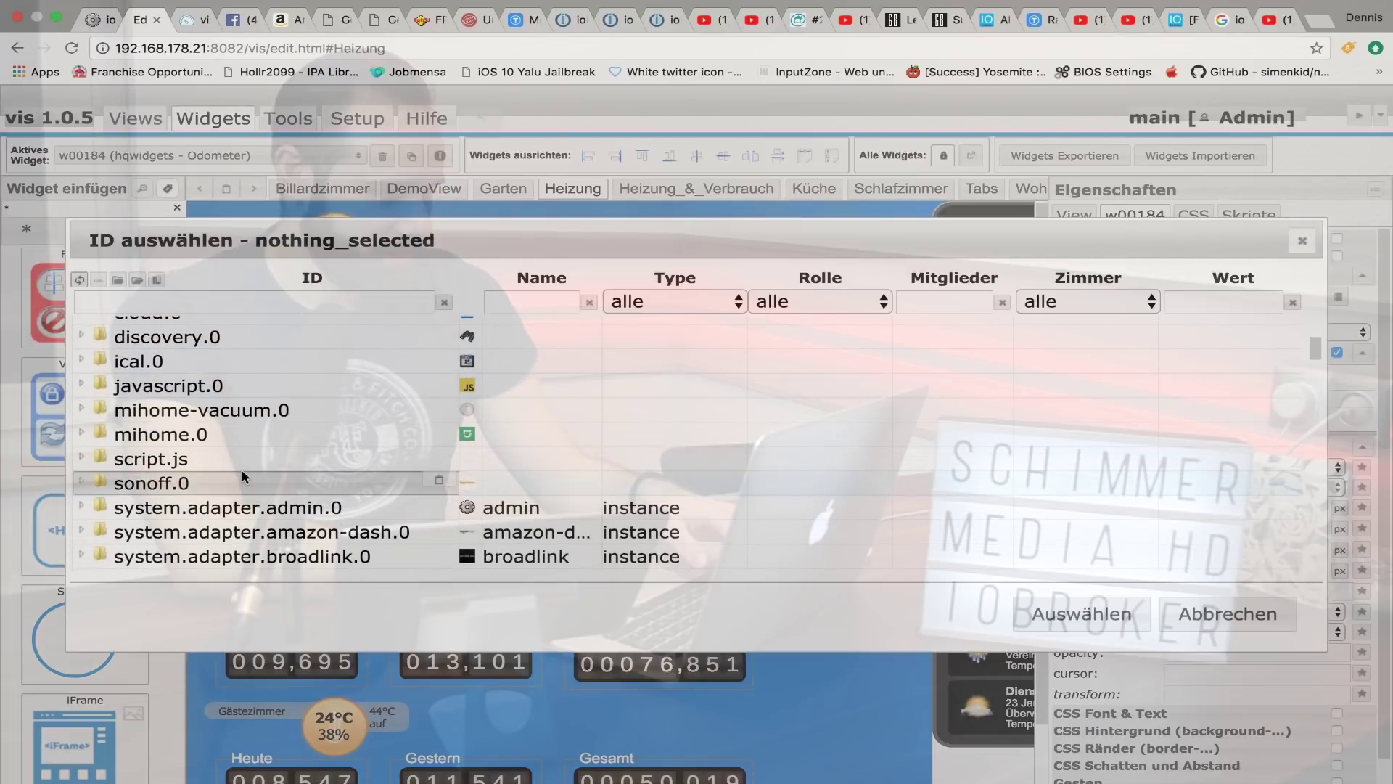
left_click(81, 484)
scroll(181, 494, "down", 5)
scroll(203, 498, "down", 2)
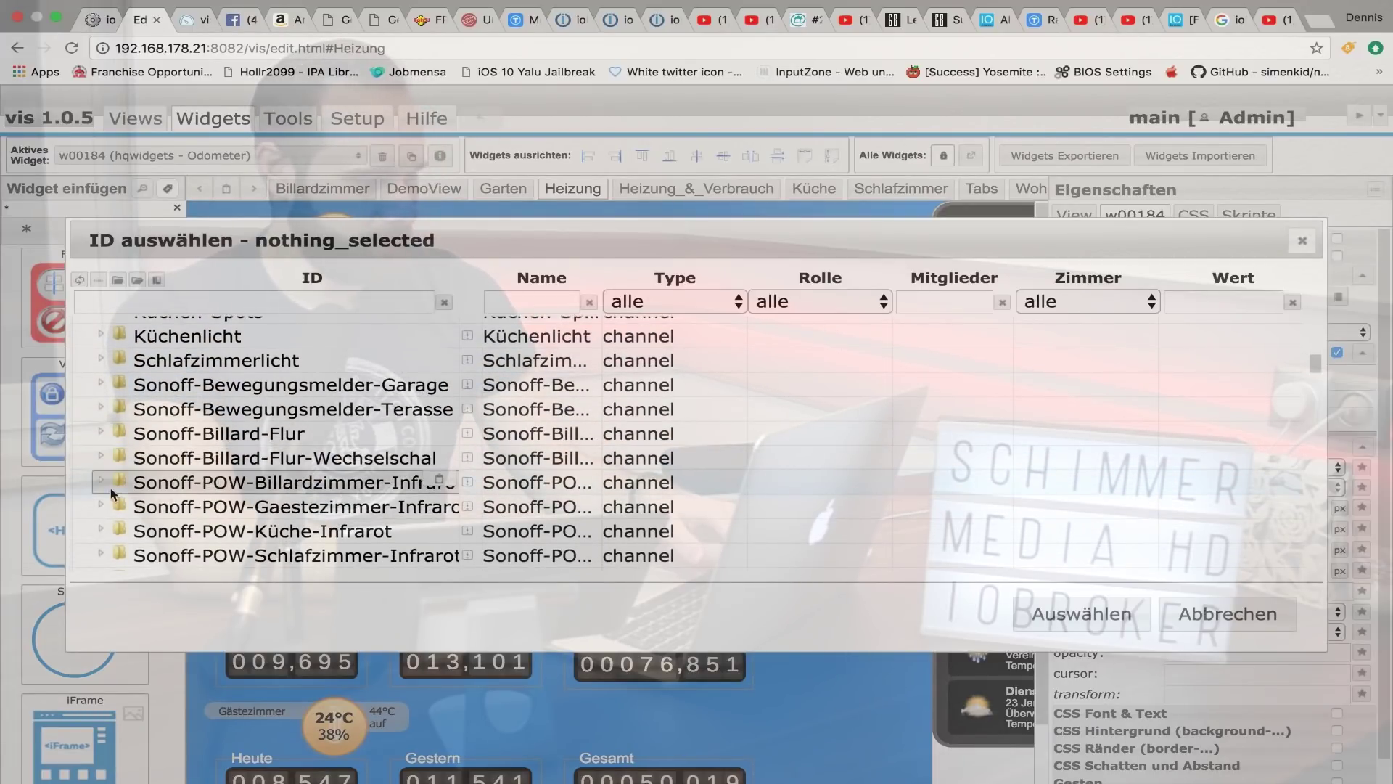
Select ENERGY Total under Sonoff-POW-Billardzimmer-Infrarot and confirm it with Auswählen
left_click(102, 482)
scroll(116, 457, "down", 2)
scroll(124, 443, "down", 1)
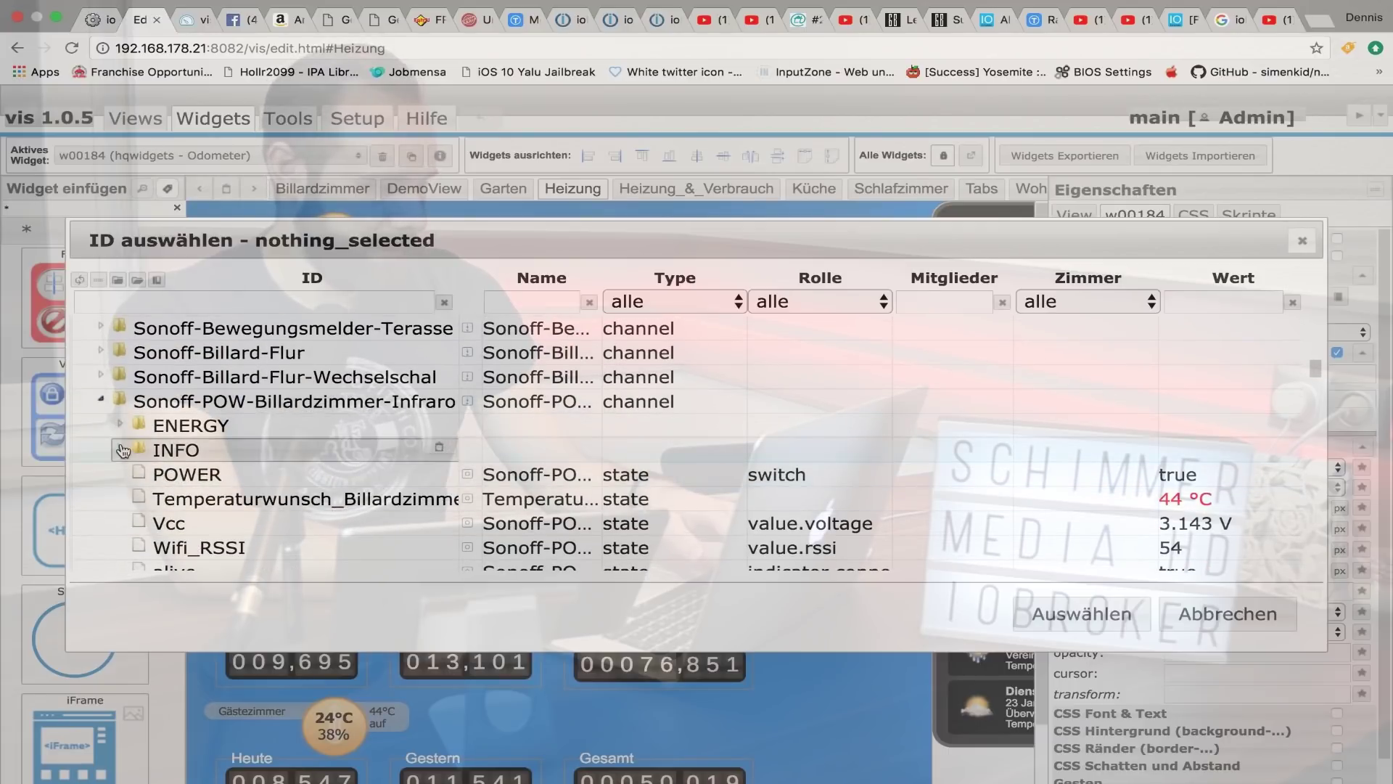
left_click(121, 426)
scroll(309, 436, "down", 2)
scroll(310, 437, "down", 1)
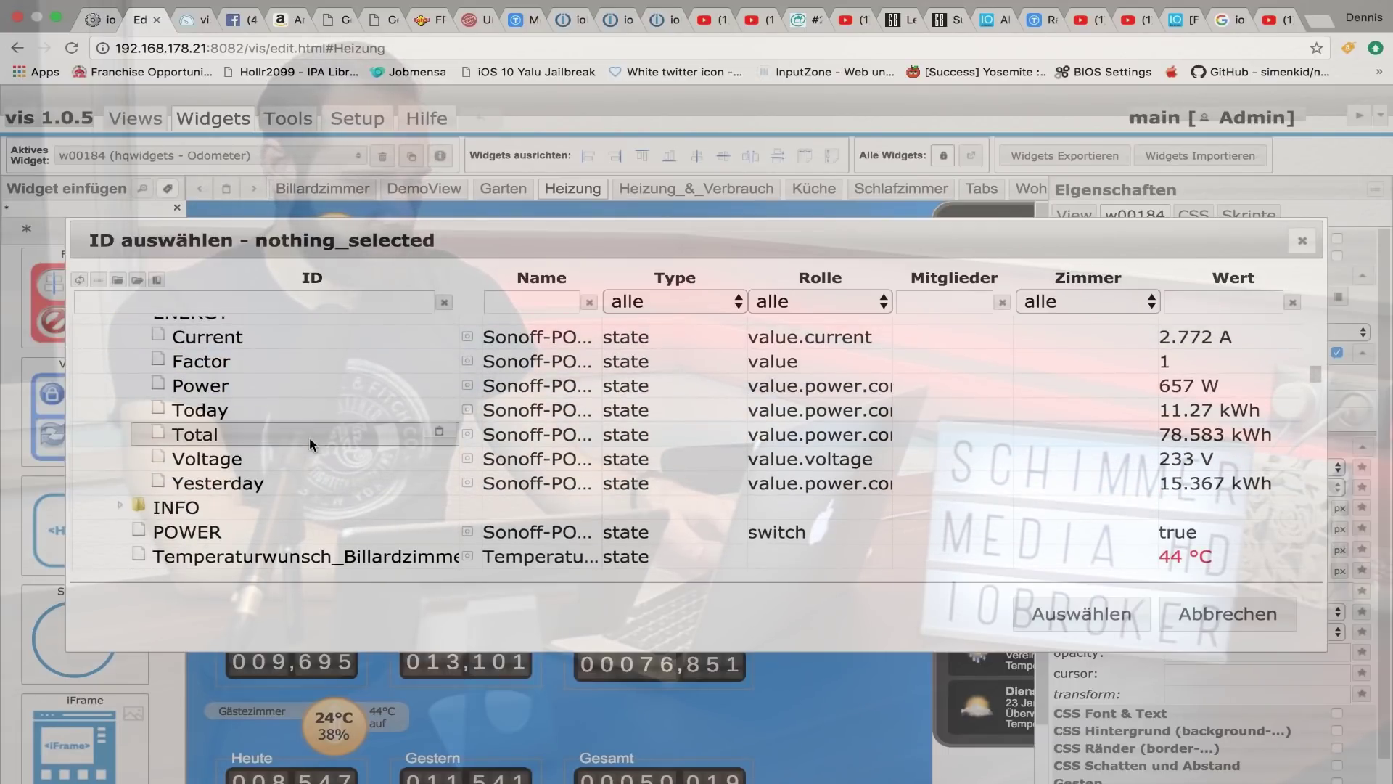
left_click(209, 440)
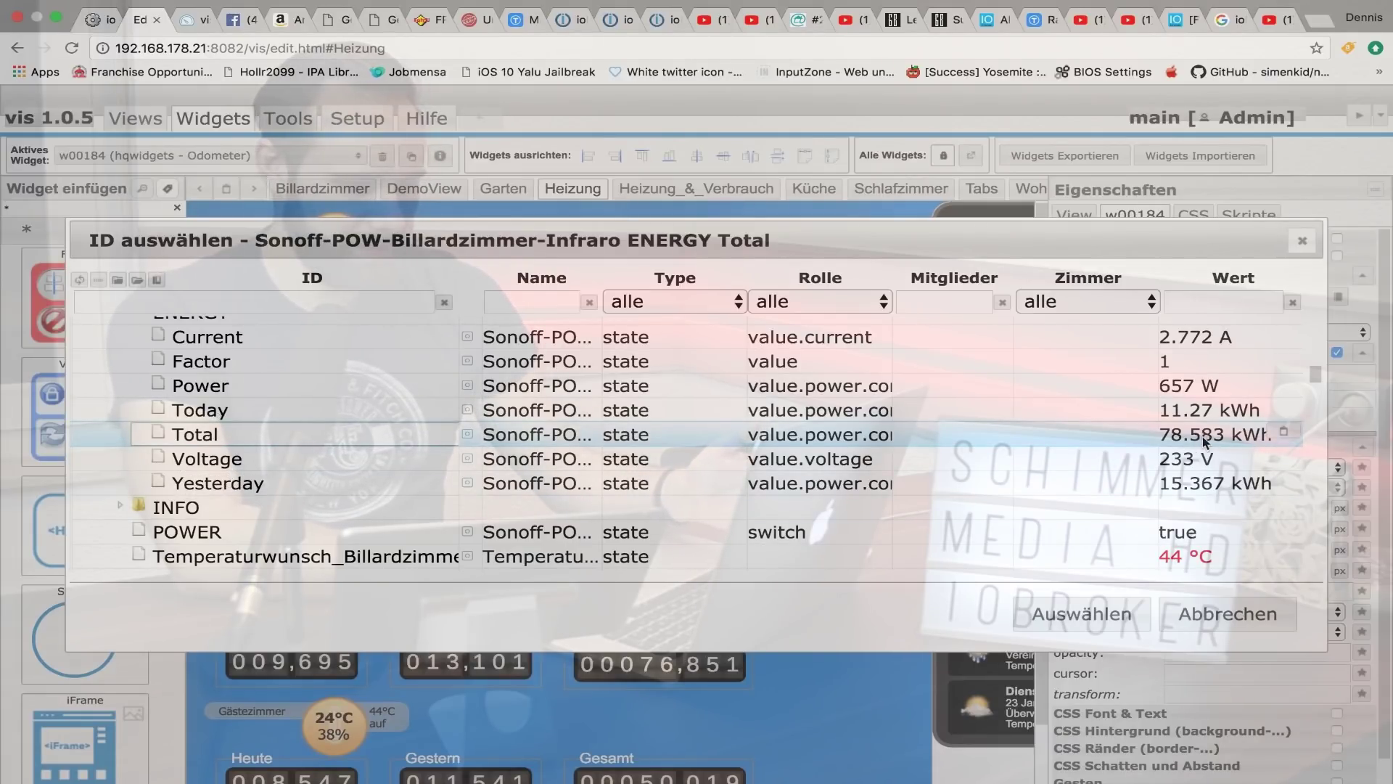
left_click(1088, 614)
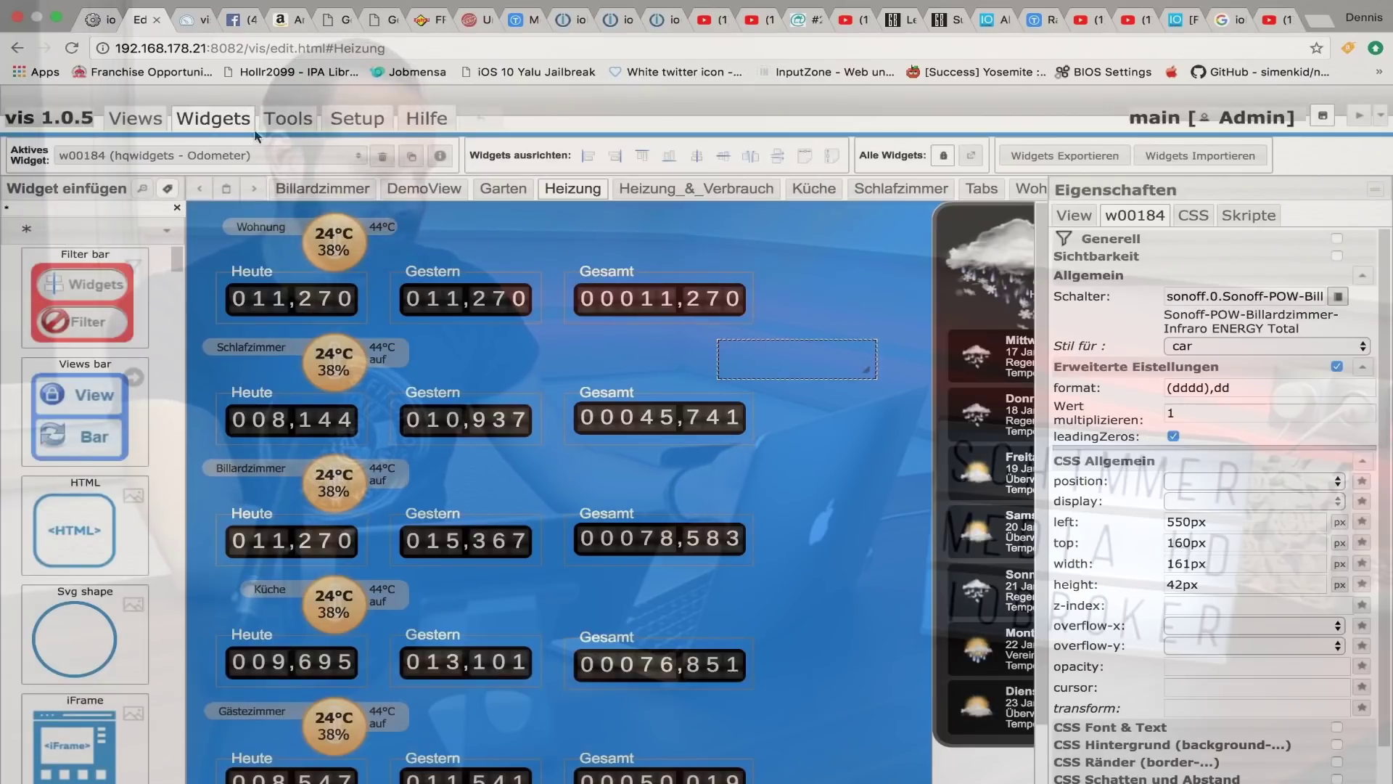
Reload the editor with Cmd+R and confirm Neu laden so the odometer shows 0078,58
key("super+r")
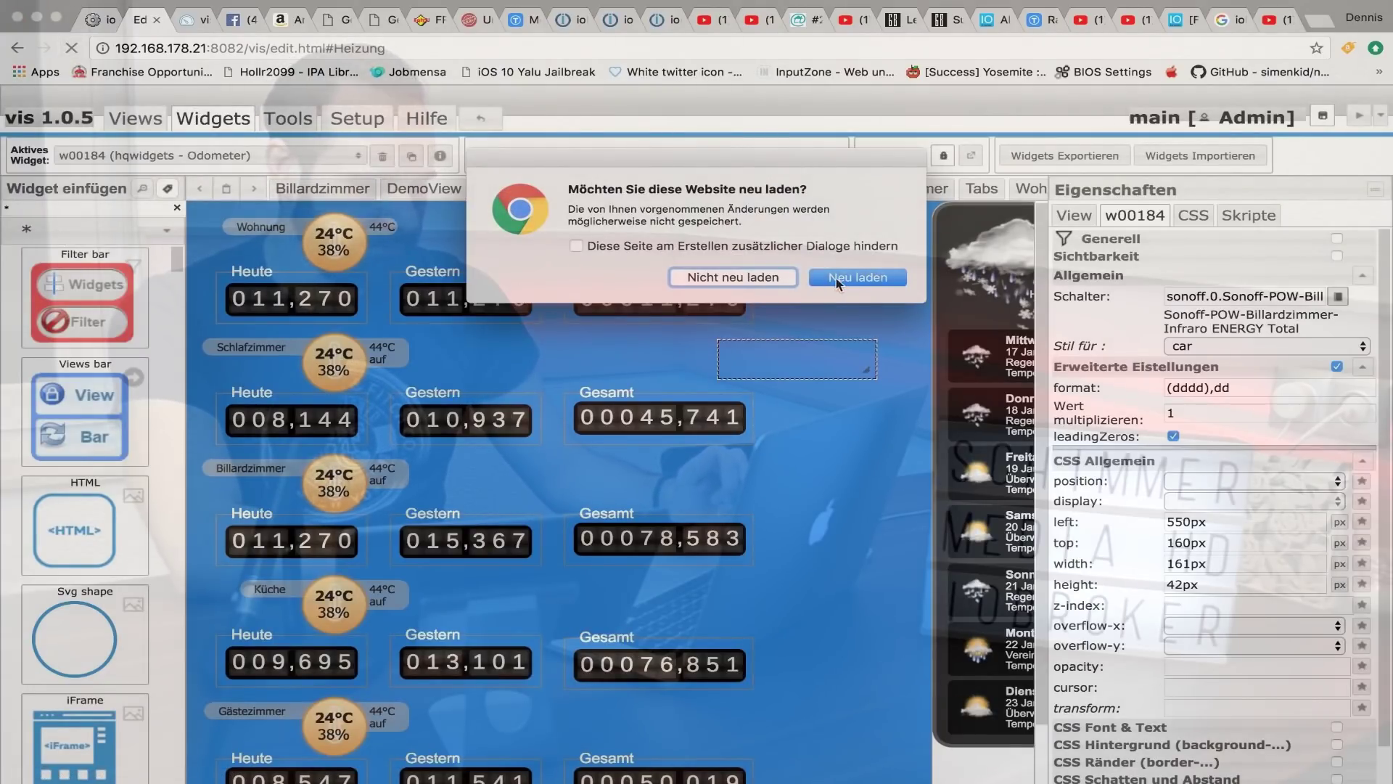
left_click(838, 279)
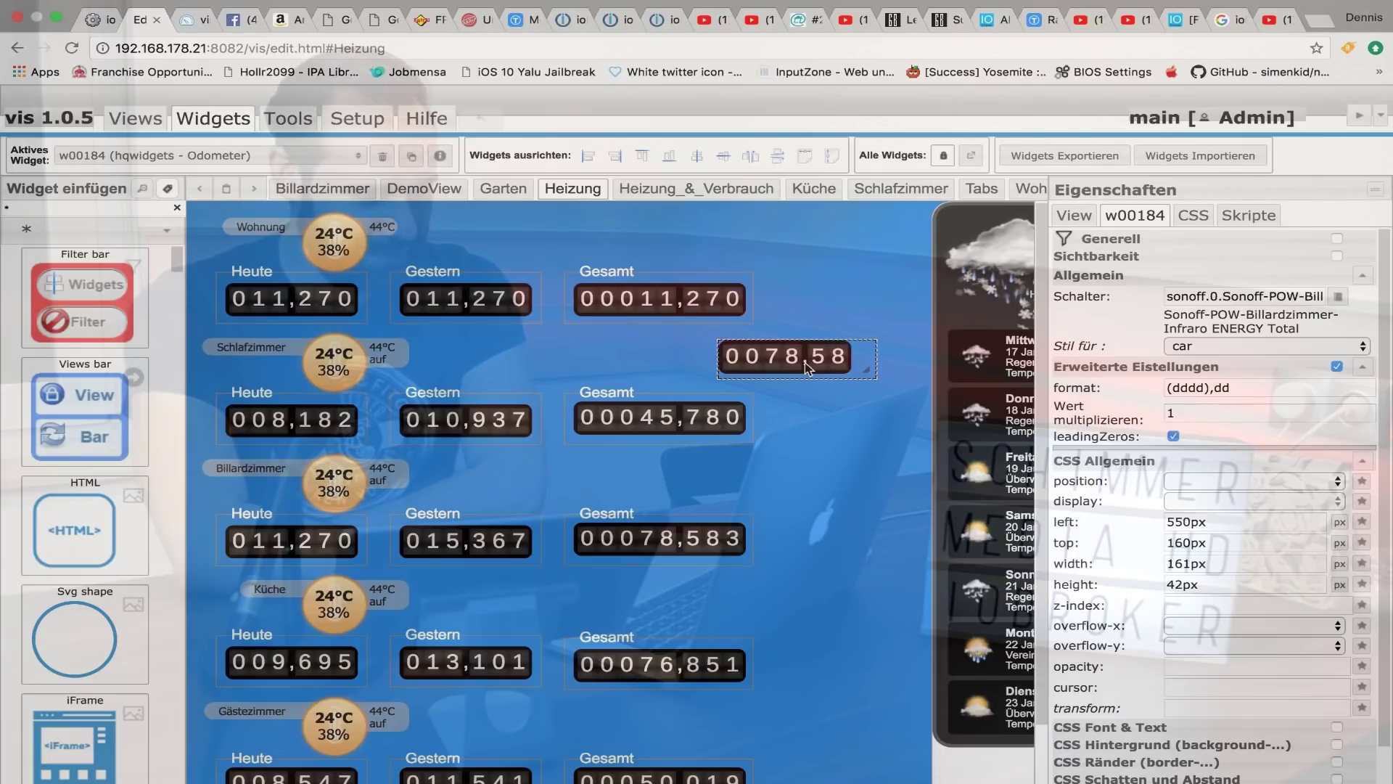
Delete the test odometer w00184 from the Heizung view
right_click(821, 356)
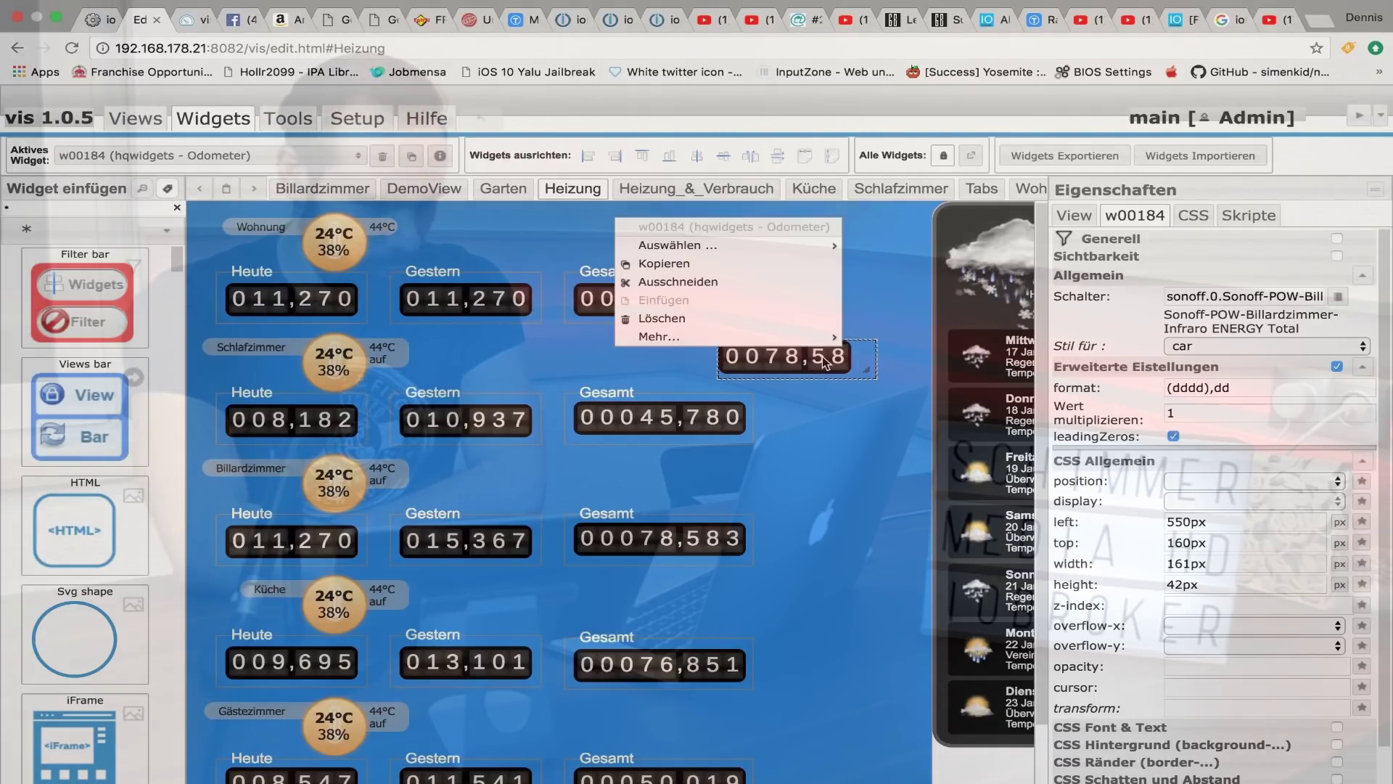
left_click(779, 323)
left_click(709, 492)
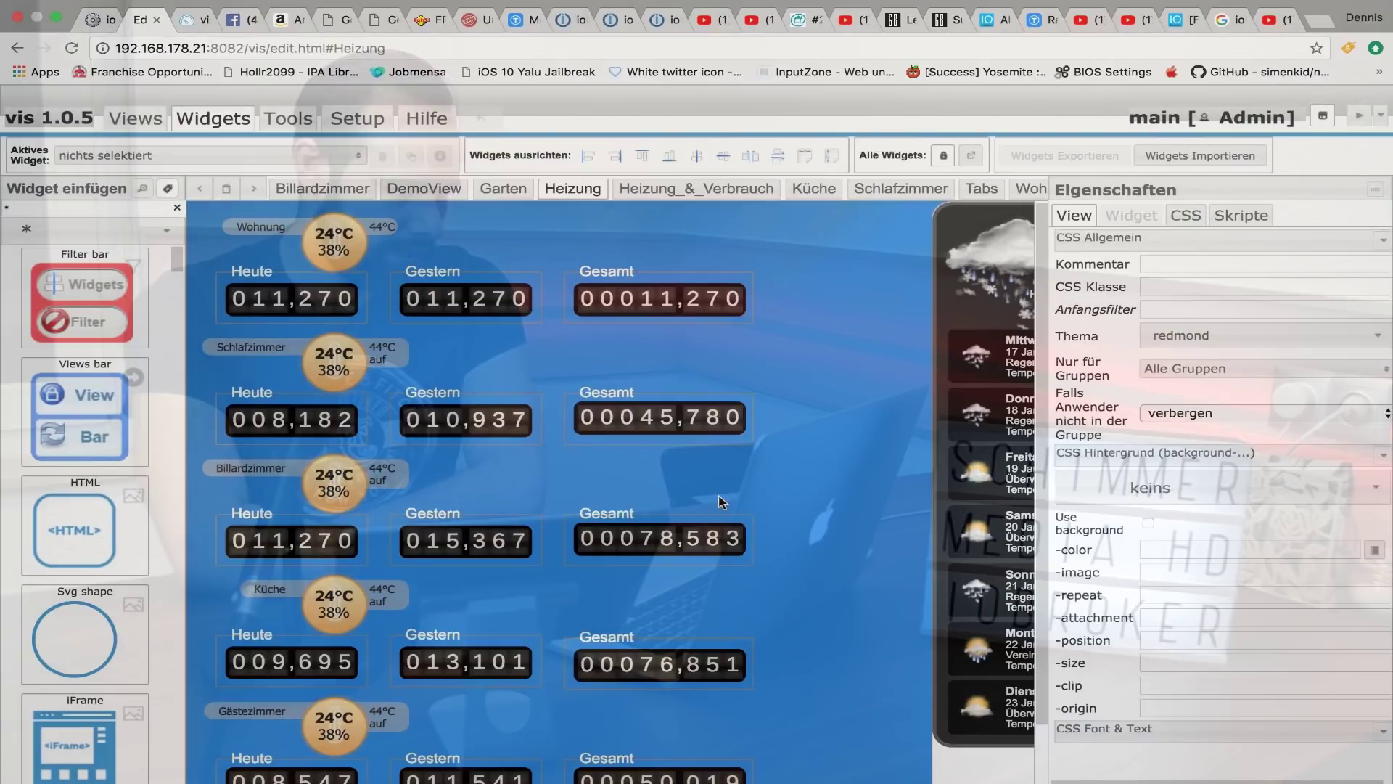
Scroll the widget palette down to the Inner temperature widget
scroll(721, 500, "down", 2)
scroll(720, 501, "up", 2)
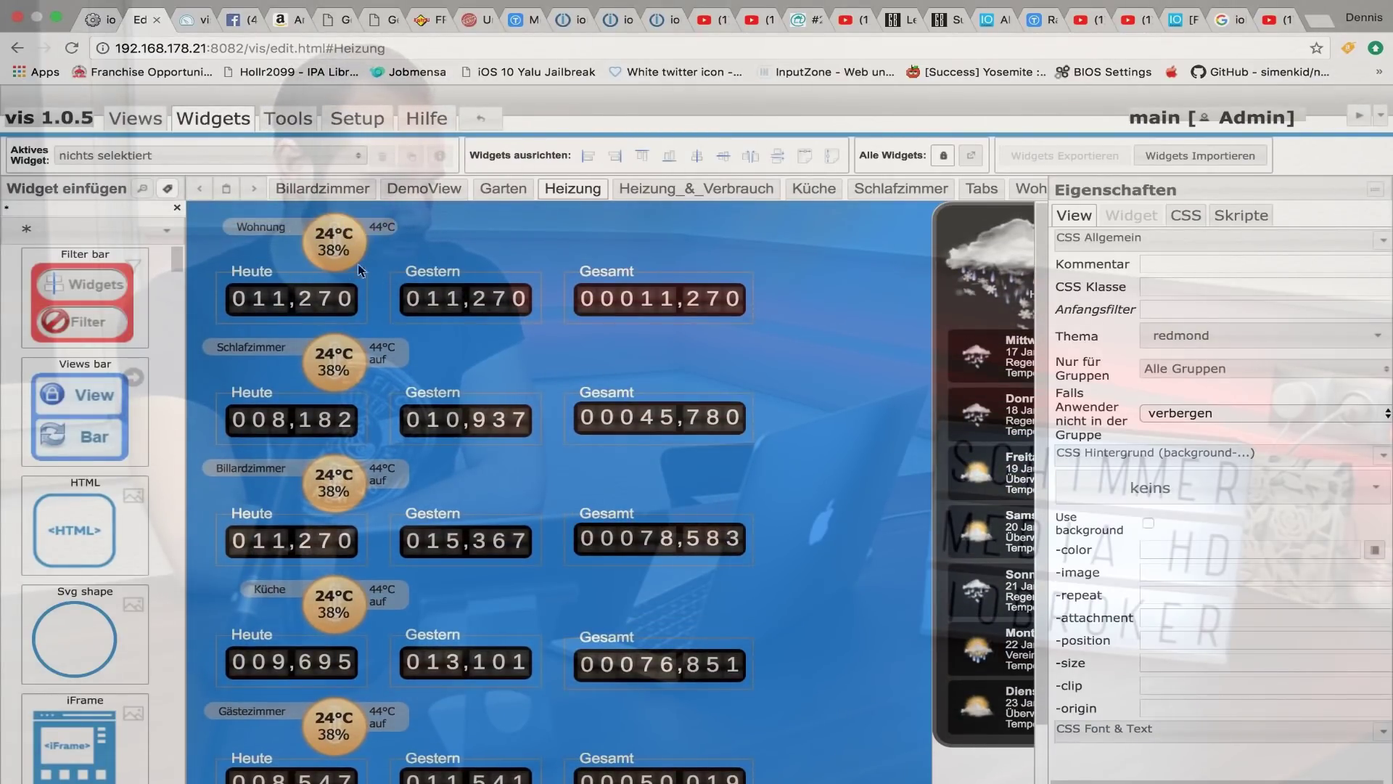
scroll(145, 472, "down", 3)
scroll(131, 501, "down", 5)
scroll(119, 519, "down", 5)
scroll(107, 537, "down", 5)
scroll(108, 537, "down", 5)
scroll(109, 535, "down", 5)
scroll(110, 535, "down", 5)
scroll(111, 534, "down", 5)
scroll(110, 533, "down", 5)
scroll(146, 526, "up", 10)
scroll(189, 517, "down", 1)
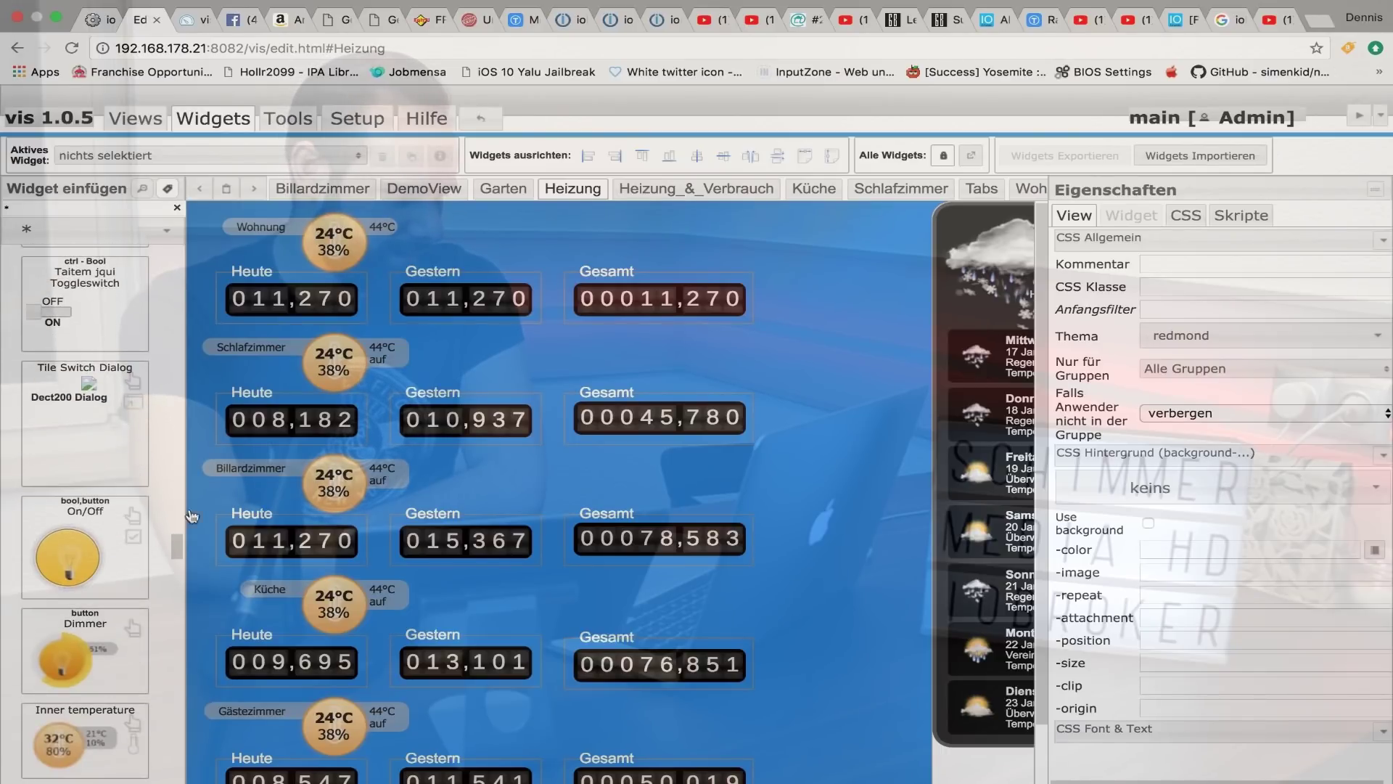
scroll(87, 602, "down", 2)
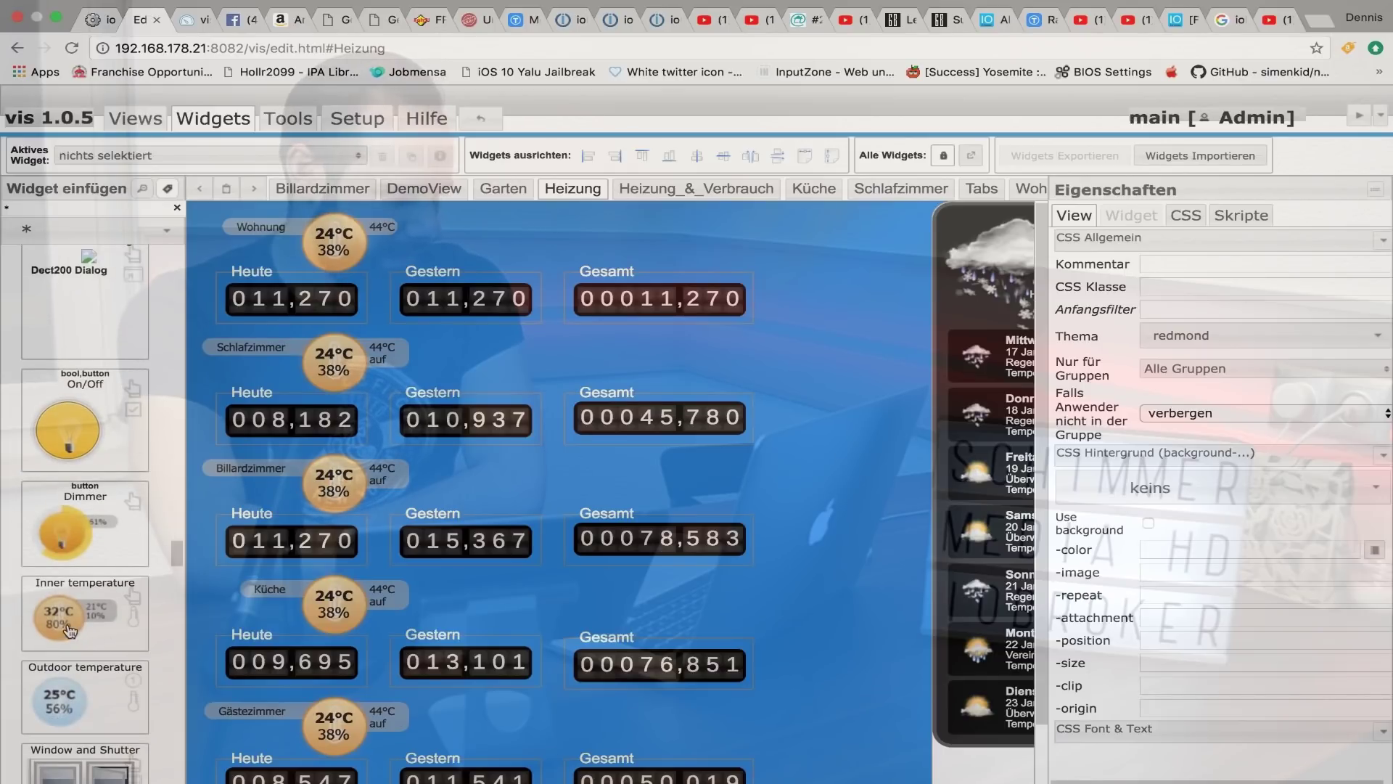
scroll(65, 616, "down", 1)
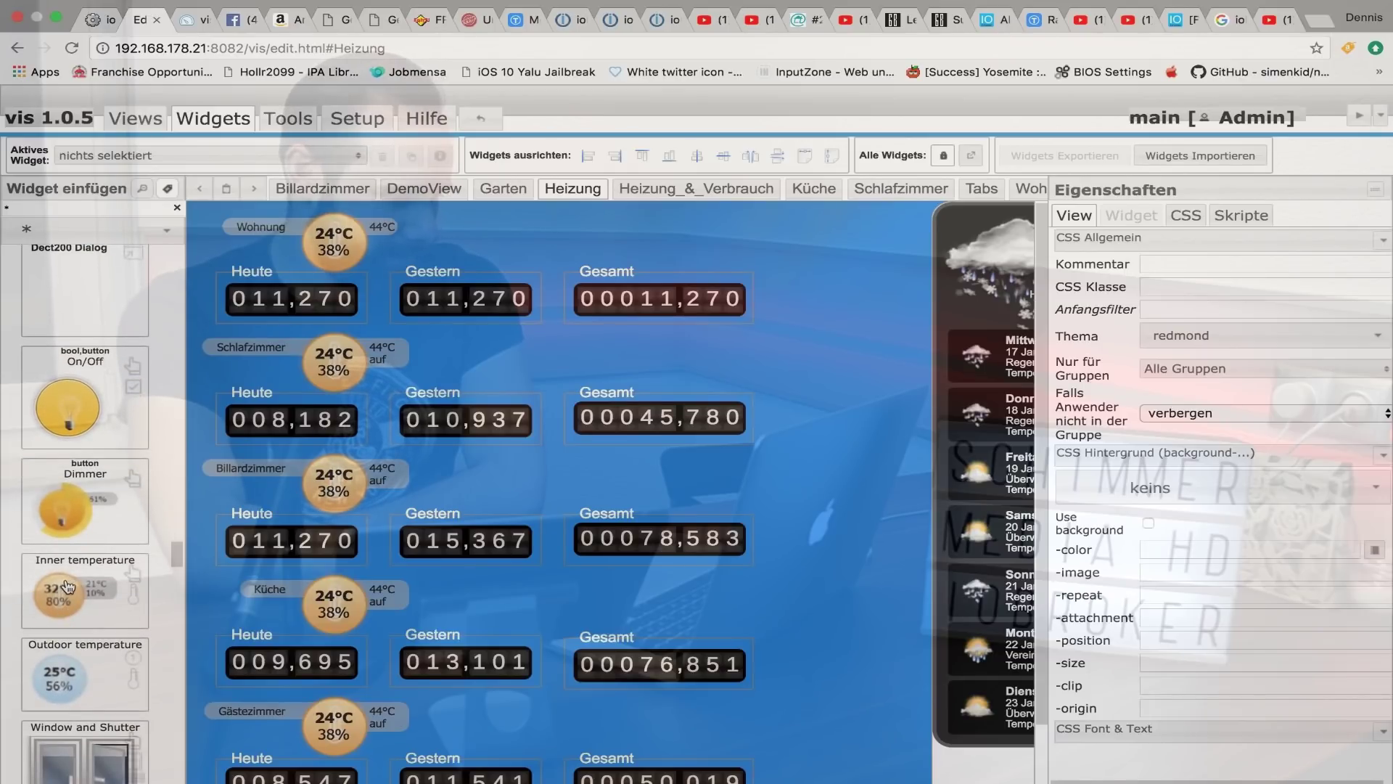
scroll(68, 586, "down", 1)
left_click_drag(64, 564, 819, 363)
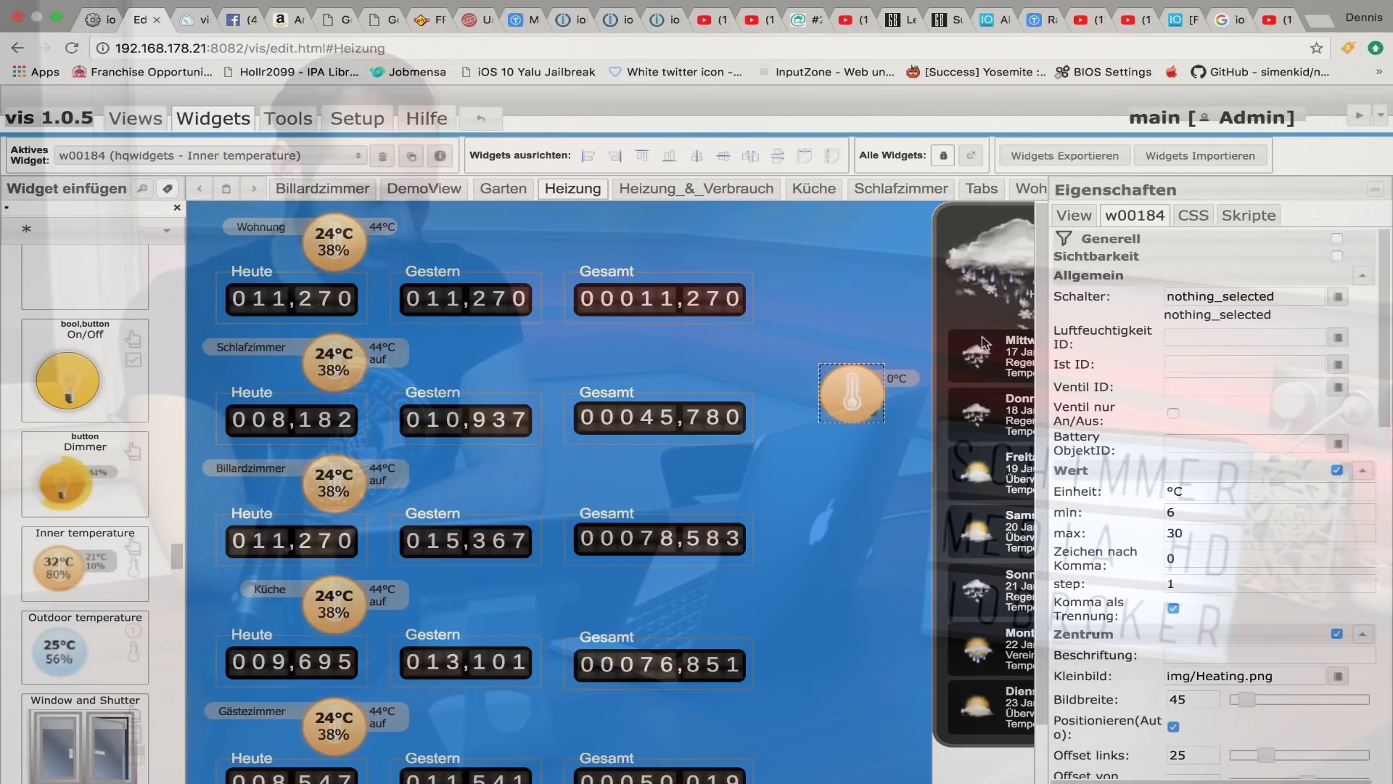
left_click(1336, 299)
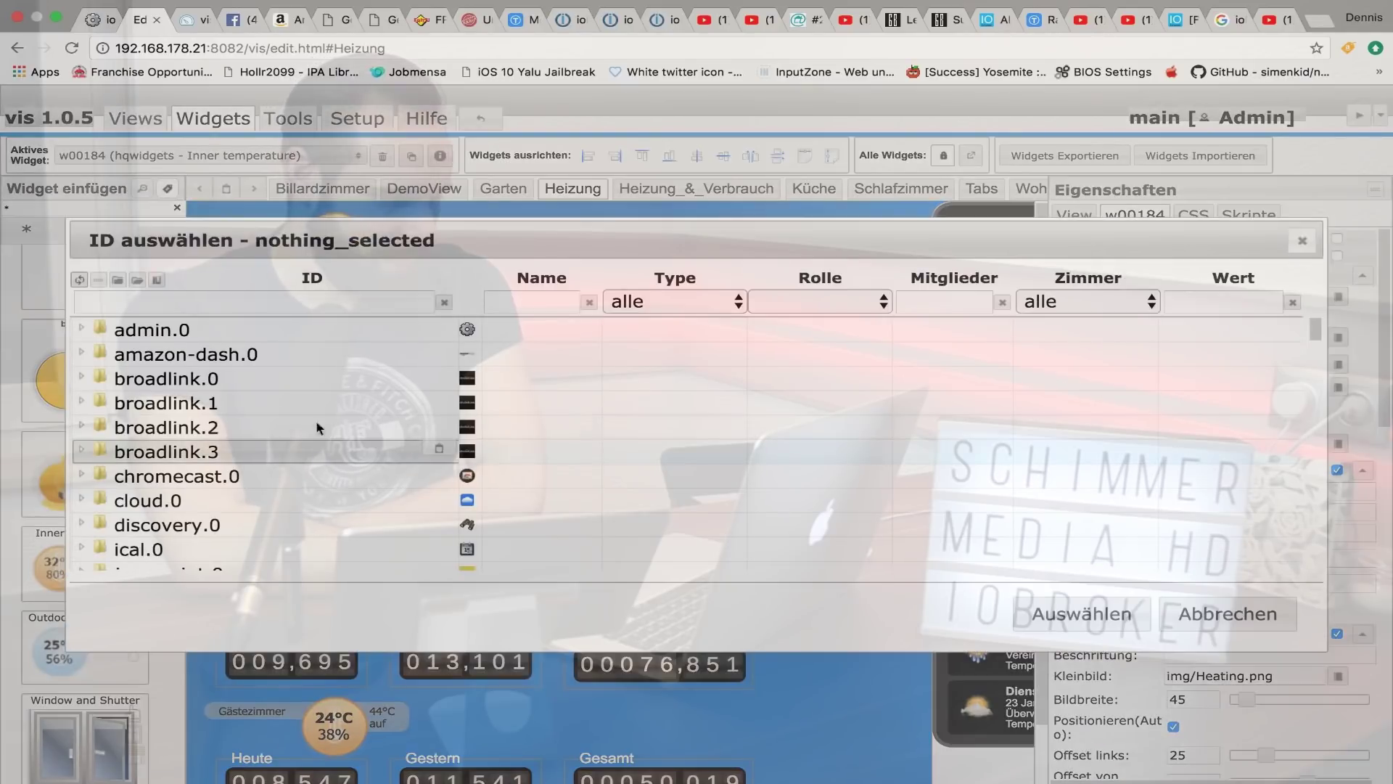
scroll(202, 393, "down", 5)
scroll(202, 392, "down", 2)
scroll(202, 393, "down", 5)
scroll(203, 393, "down", 3)
scroll(202, 393, "down", 1)
scroll(202, 392, "down", 3)
scroll(203, 388, "up", 10)
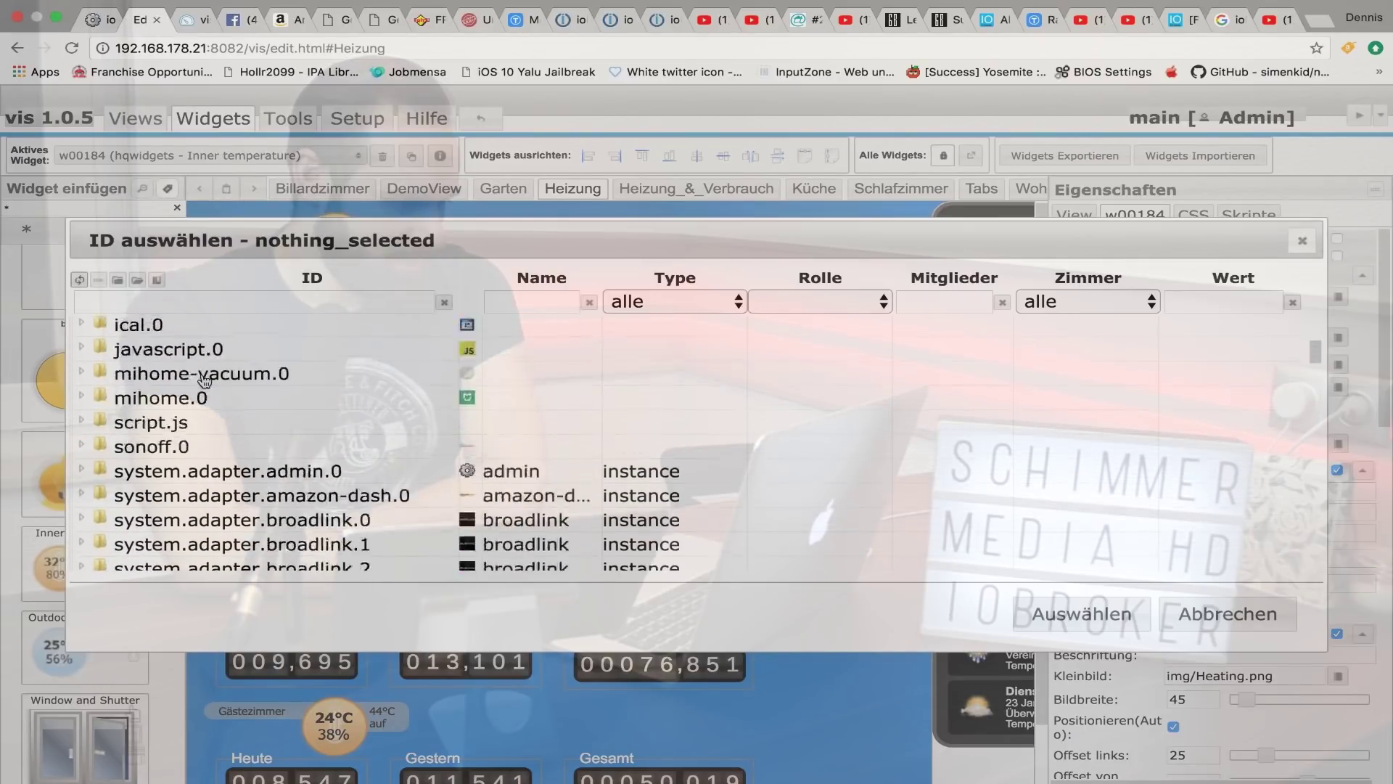
scroll(205, 380, "up", 5)
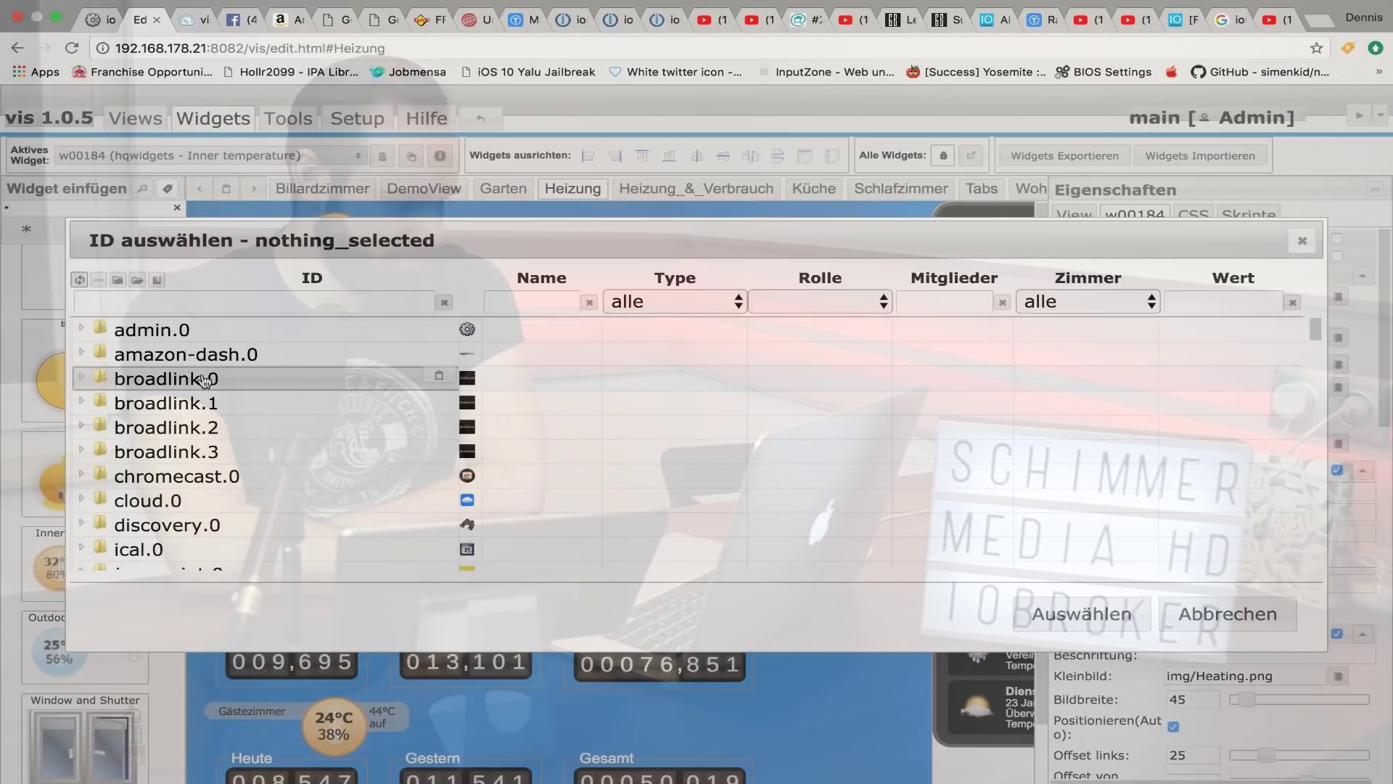
left_click(1292, 244)
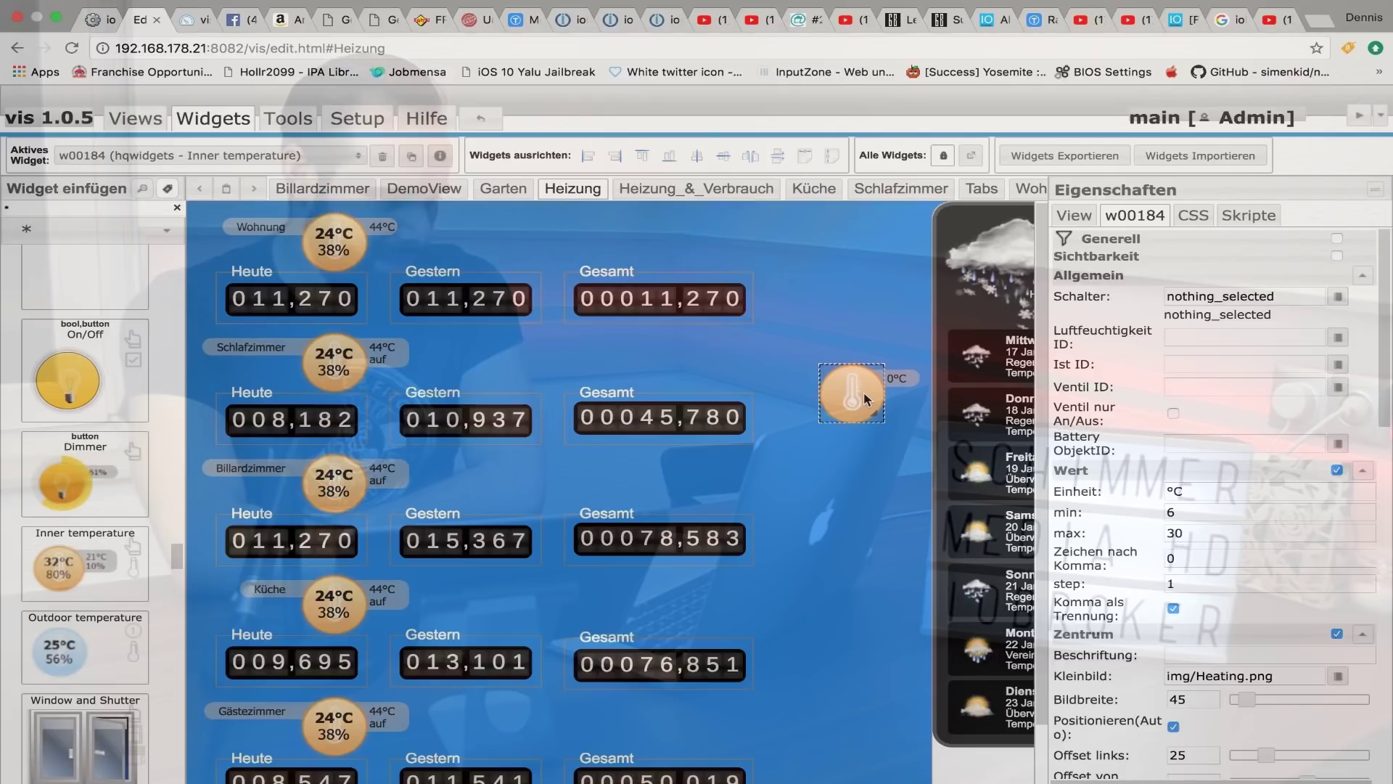
right_click(841, 388)
left_click(840, 363)
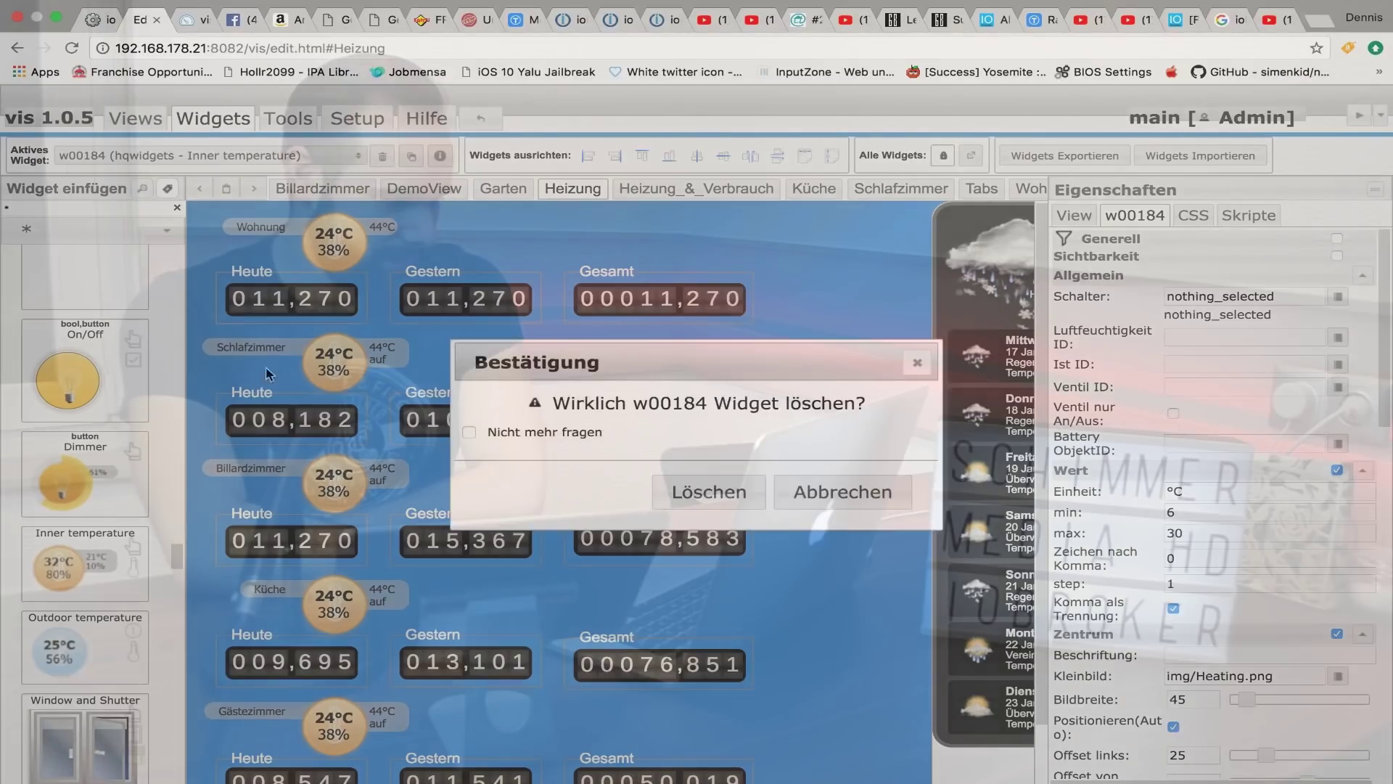
left_click(695, 486)
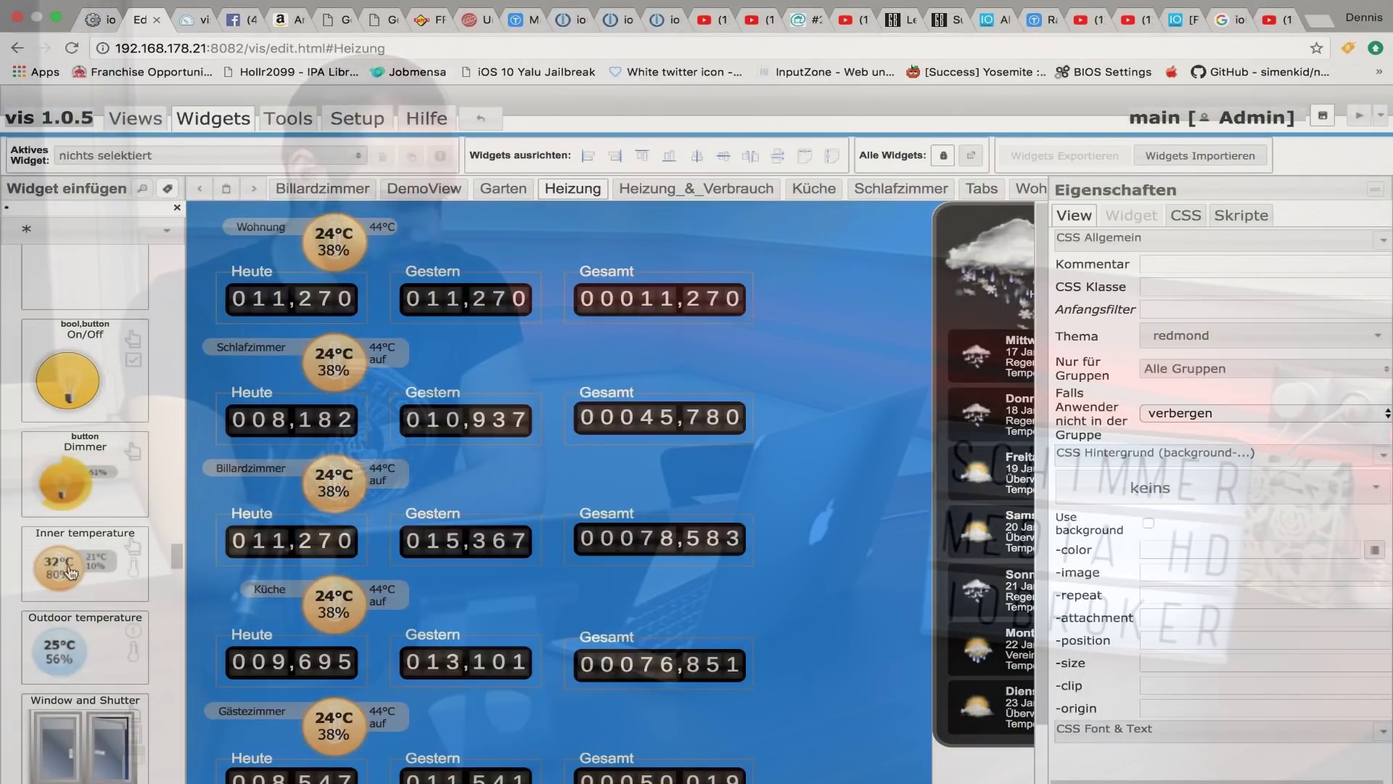
Inspect the Wohnung and Schlafzimmer gauges' setpoint data points, leaving them unchanged
left_click(334, 250)
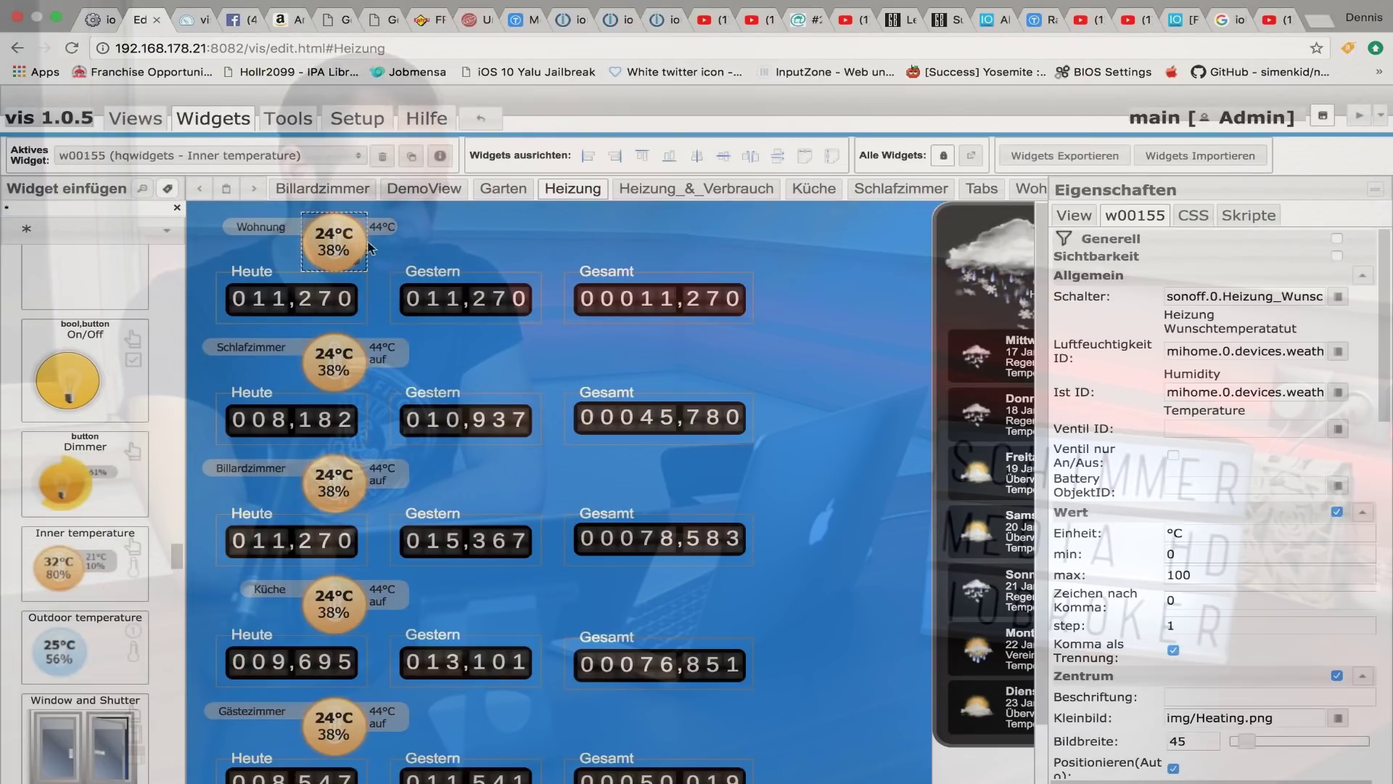
left_click(1339, 297)
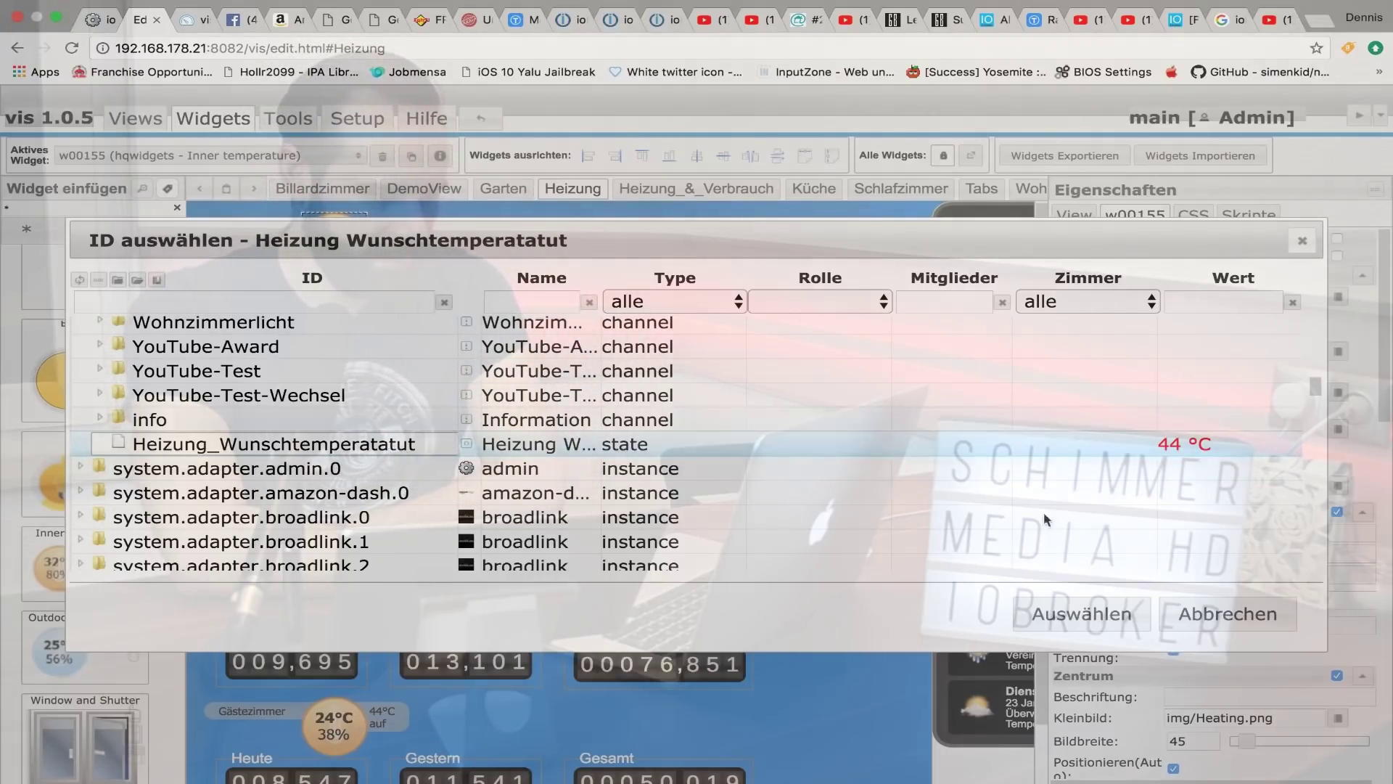
left_click(1248, 611)
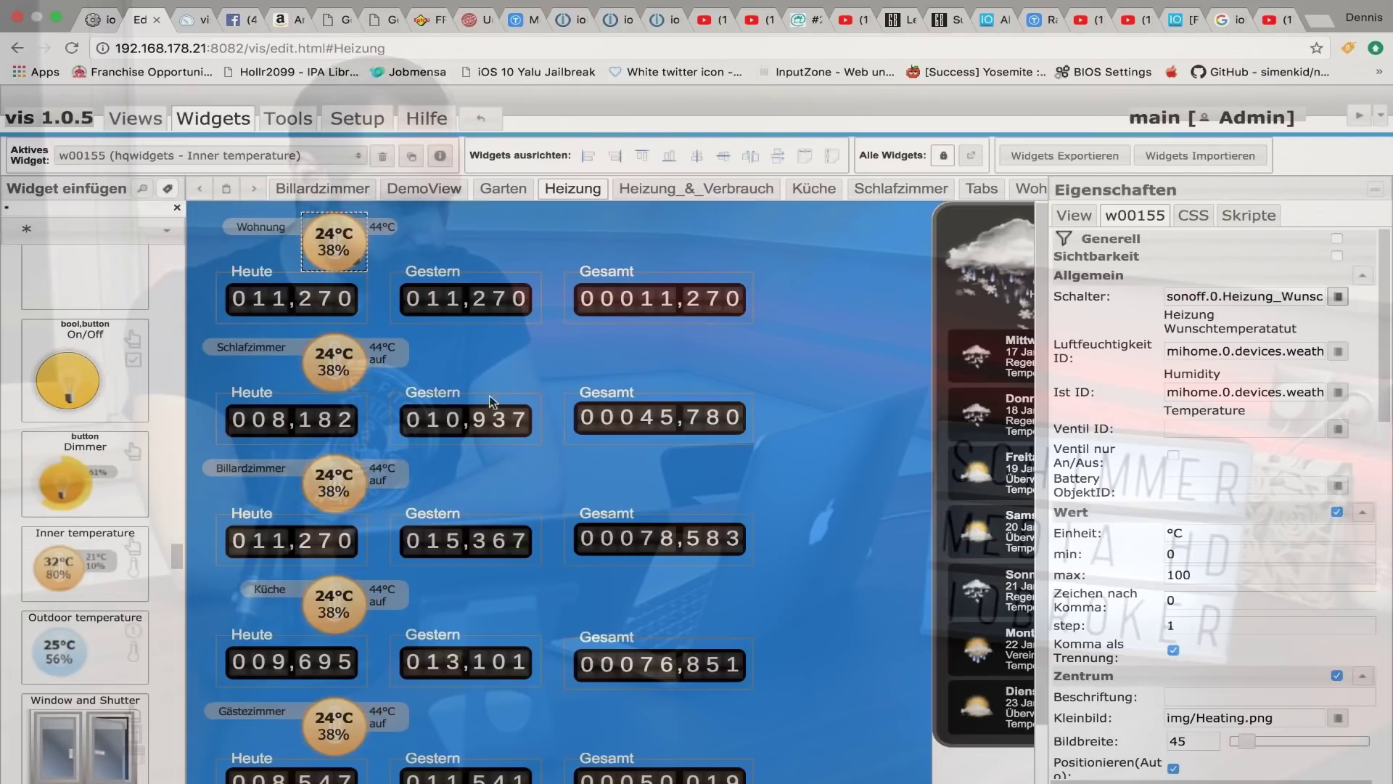
left_click(344, 366)
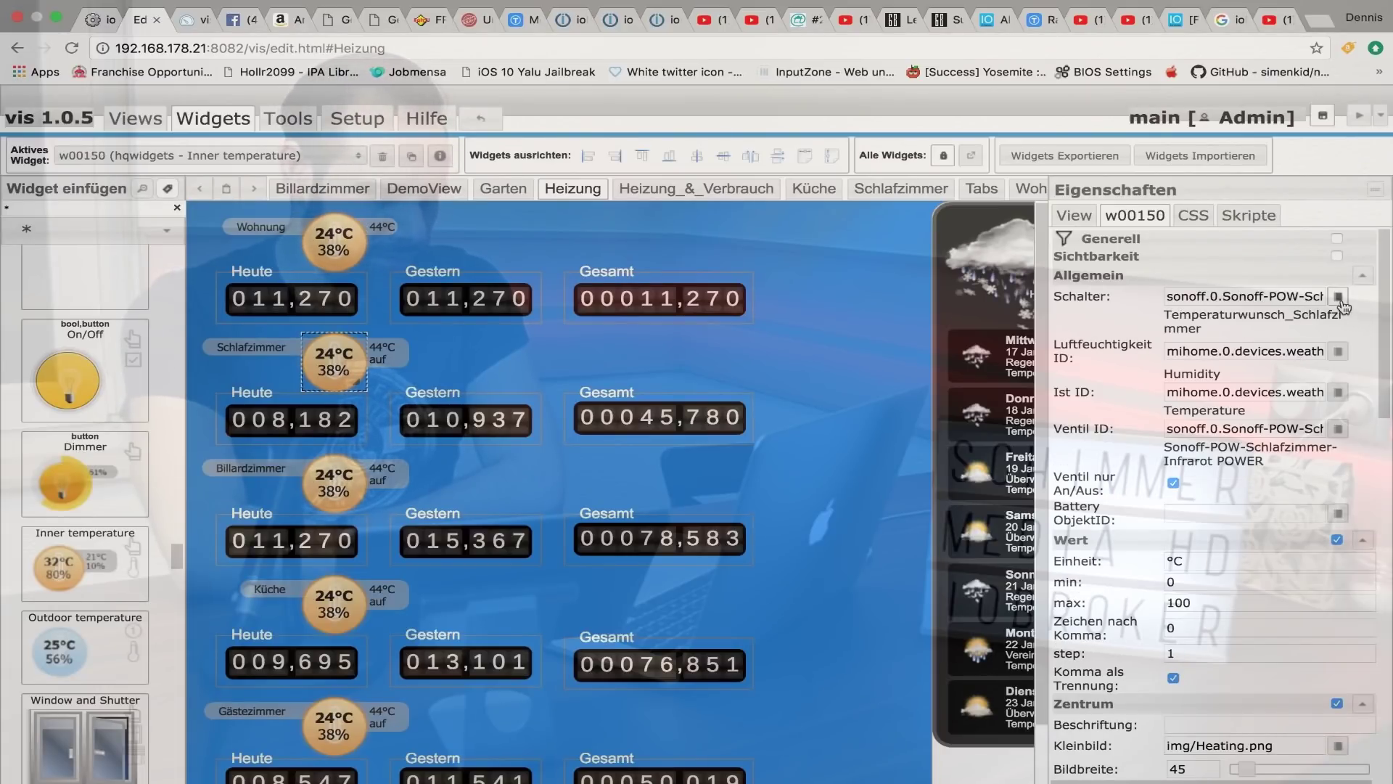
left_click(1338, 298)
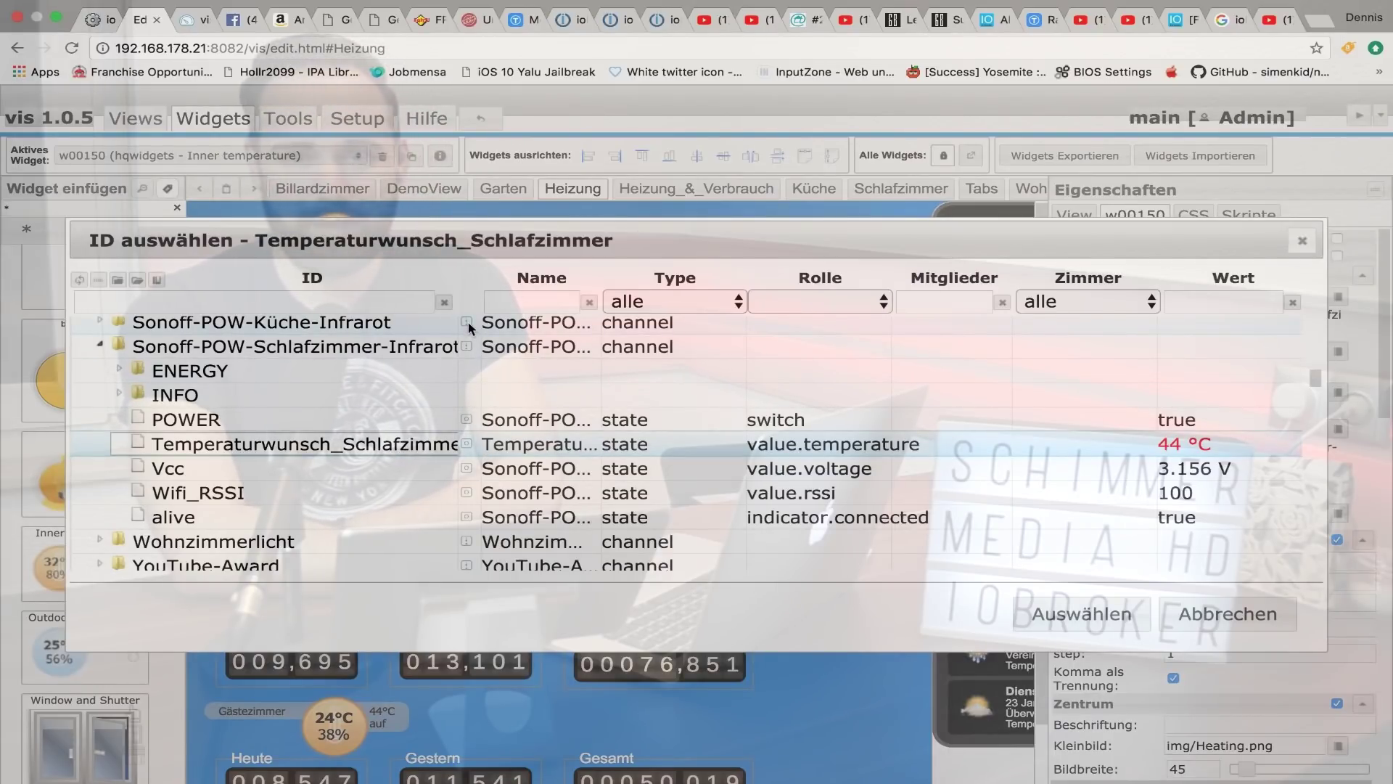
mouse_move(305, 444)
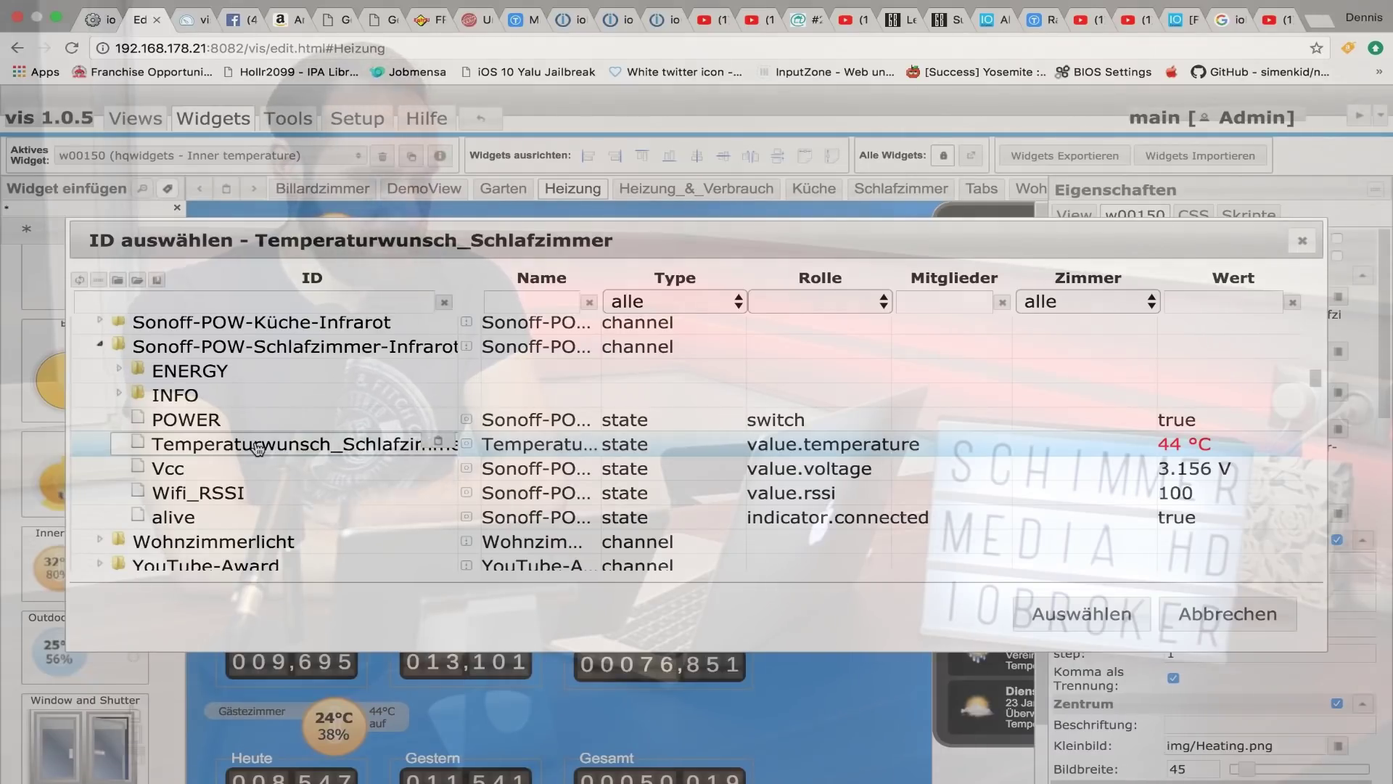
left_click(1194, 623)
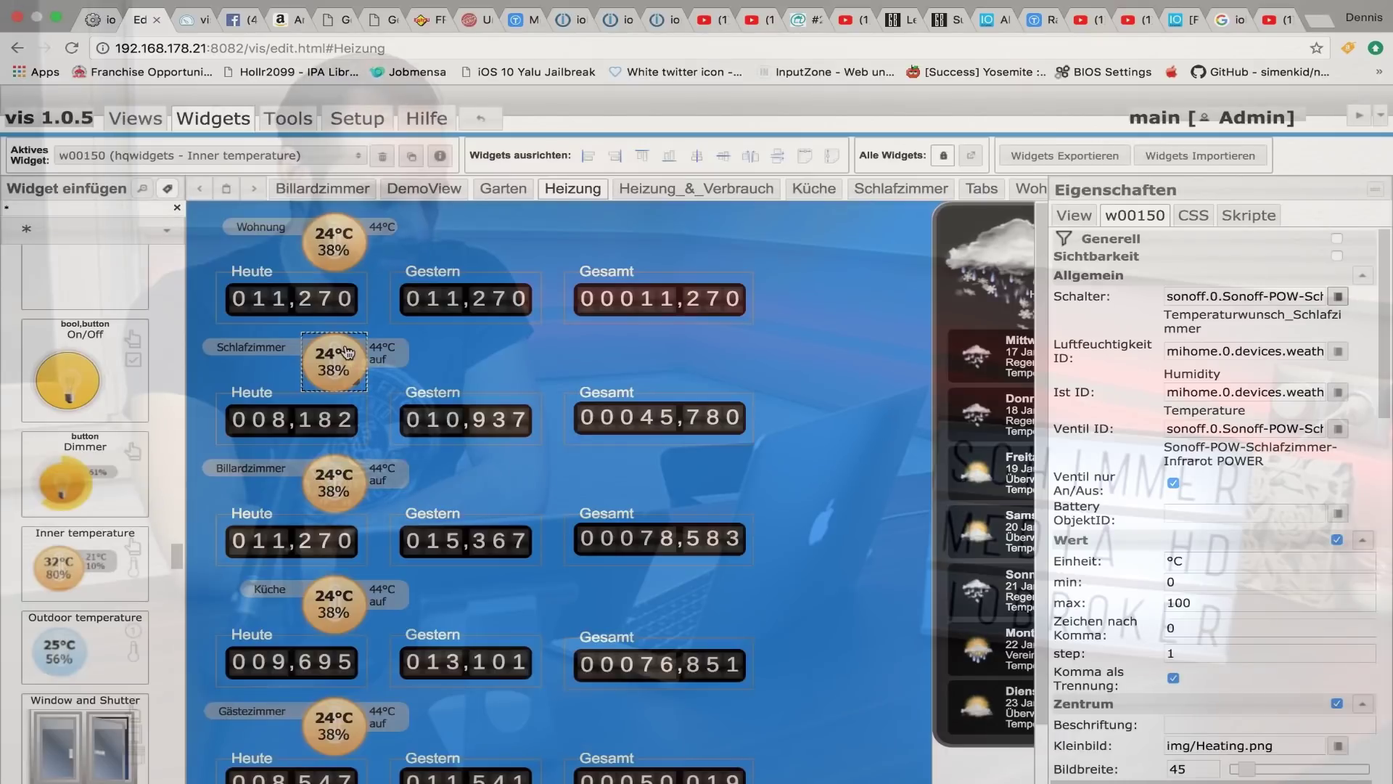
left_click(324, 384)
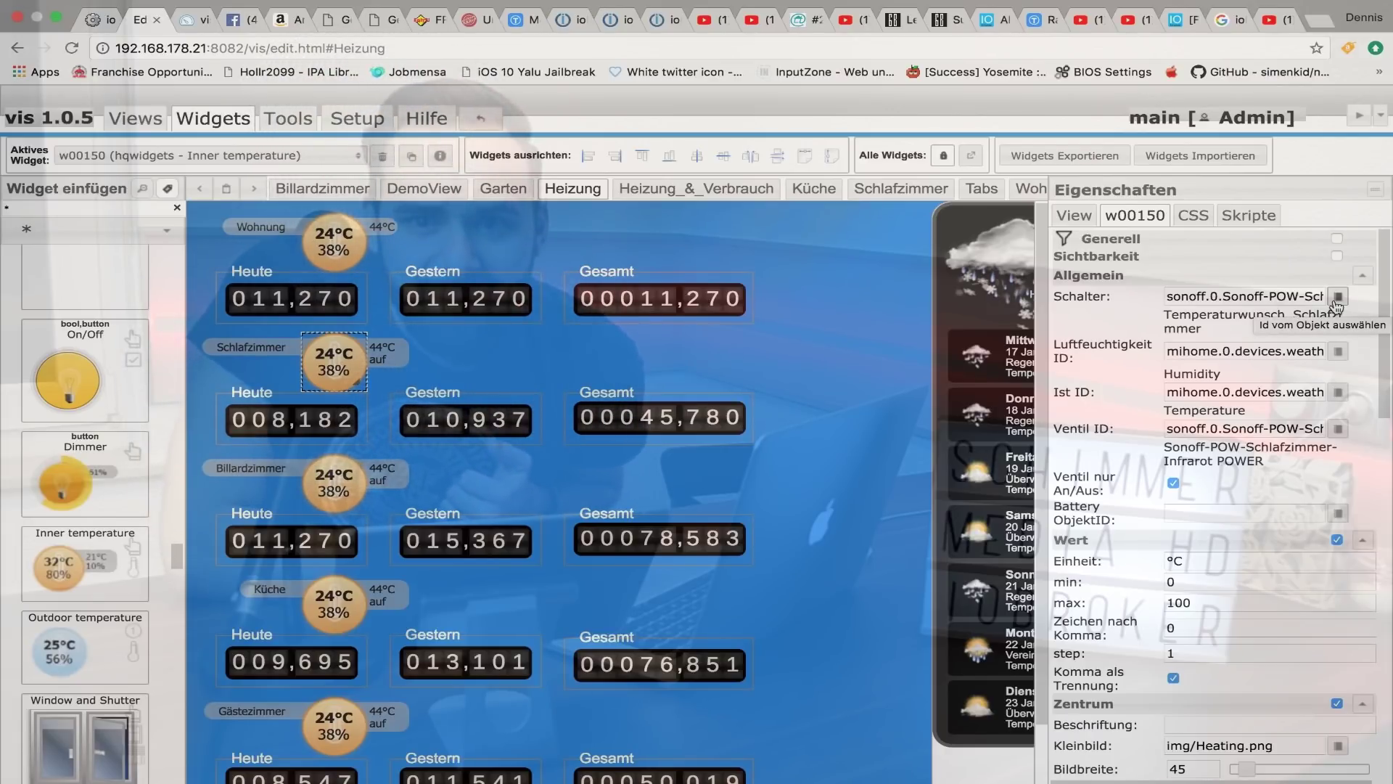
Check the mihome weather sensor's humidity state in the Schlafzimmer gauge's Luftfeuchtigkeit ID picker
scroll(1081, 322, "down", 1)
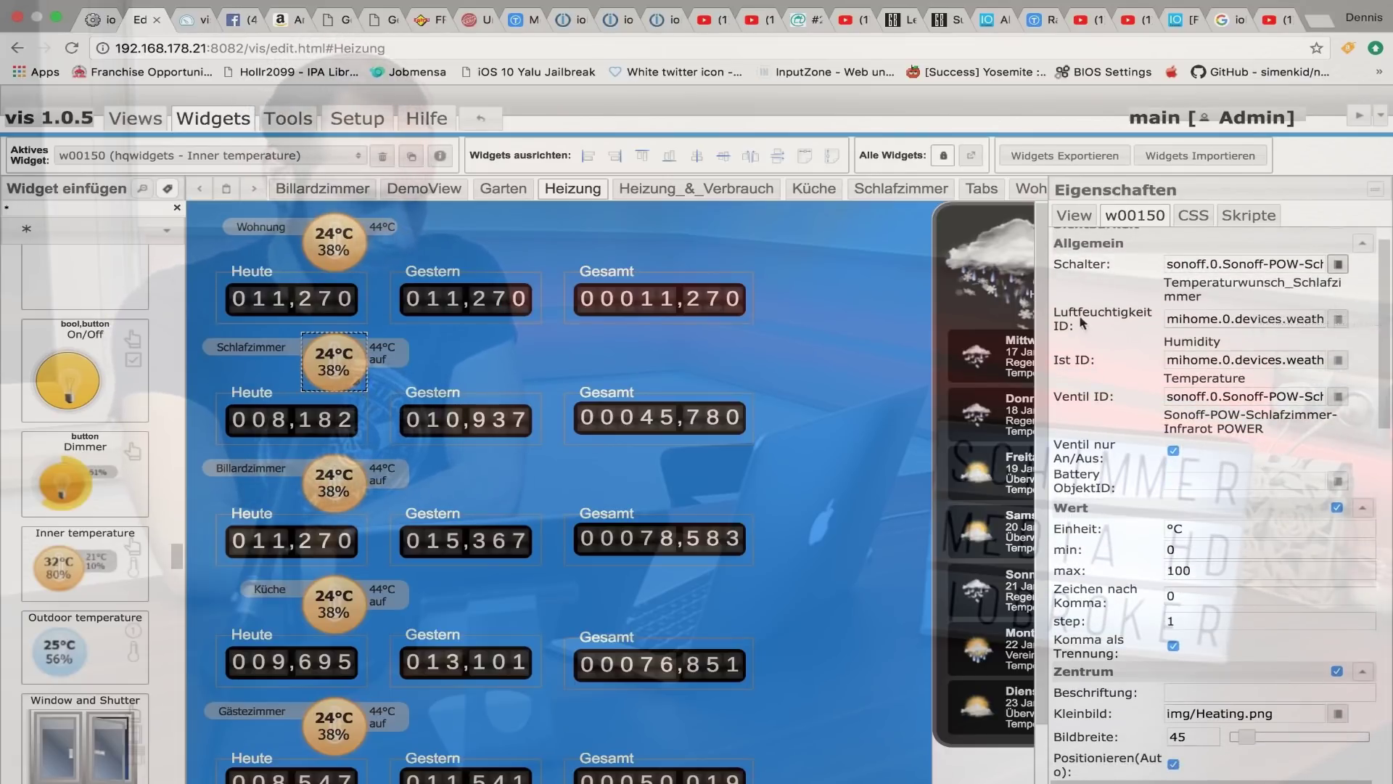
left_click(1337, 320)
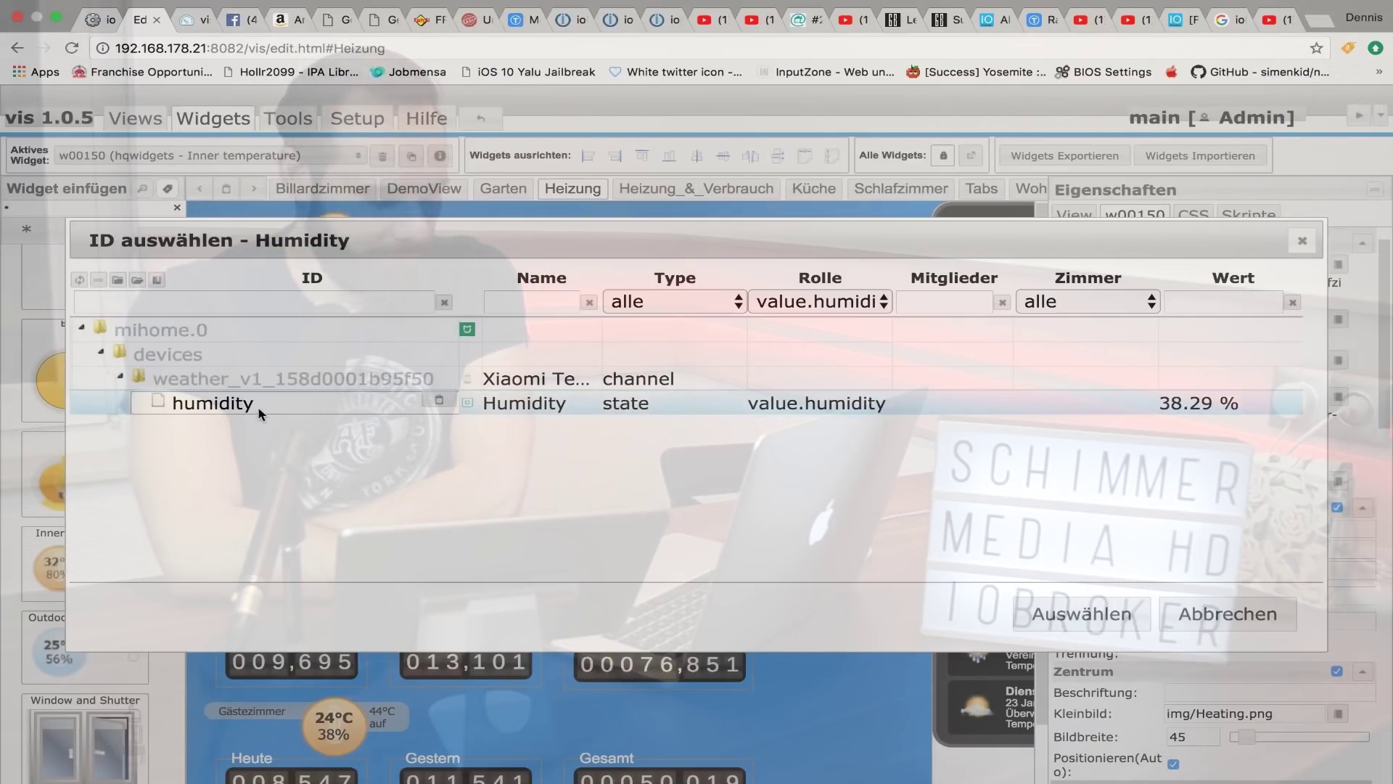
left_click(105, 354)
left_click(106, 354)
left_click(119, 377)
left_click(120, 376)
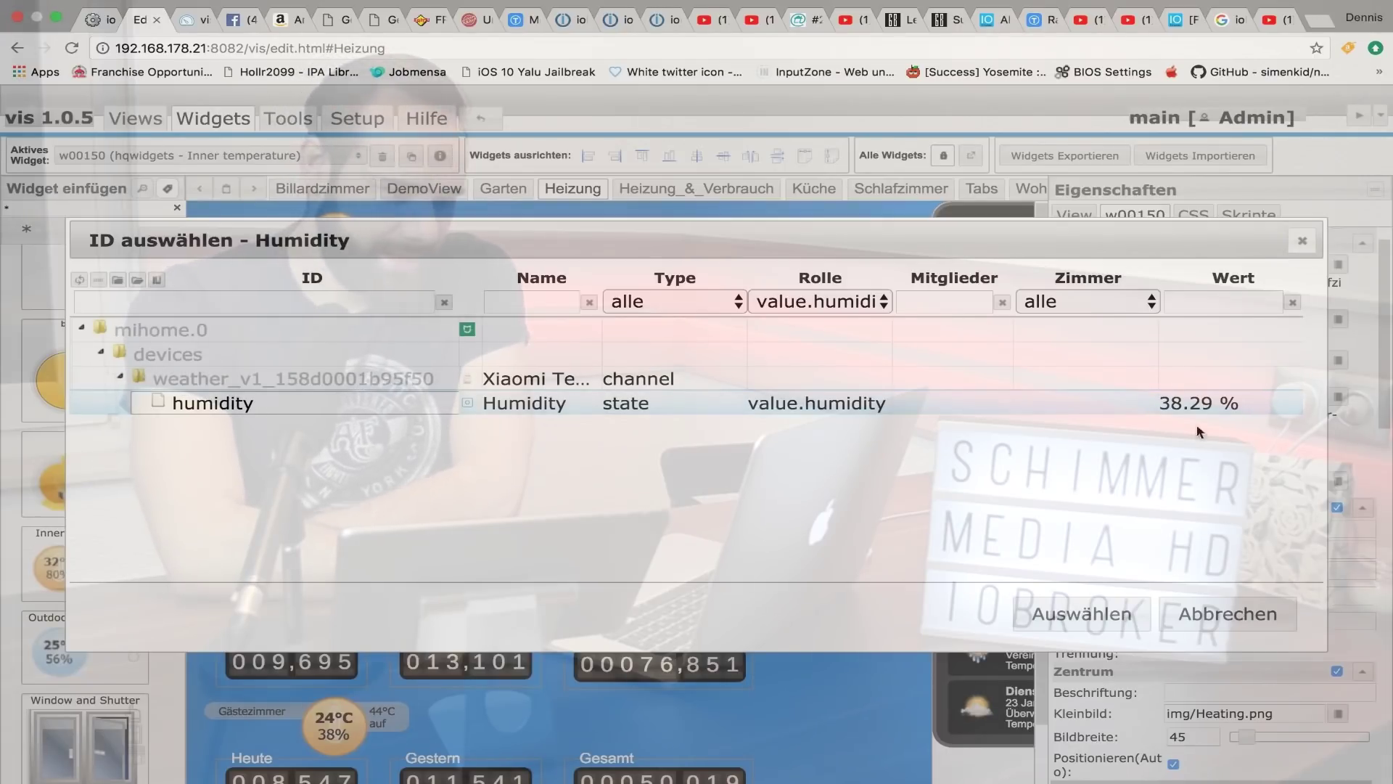
mouse_move(1197, 403)
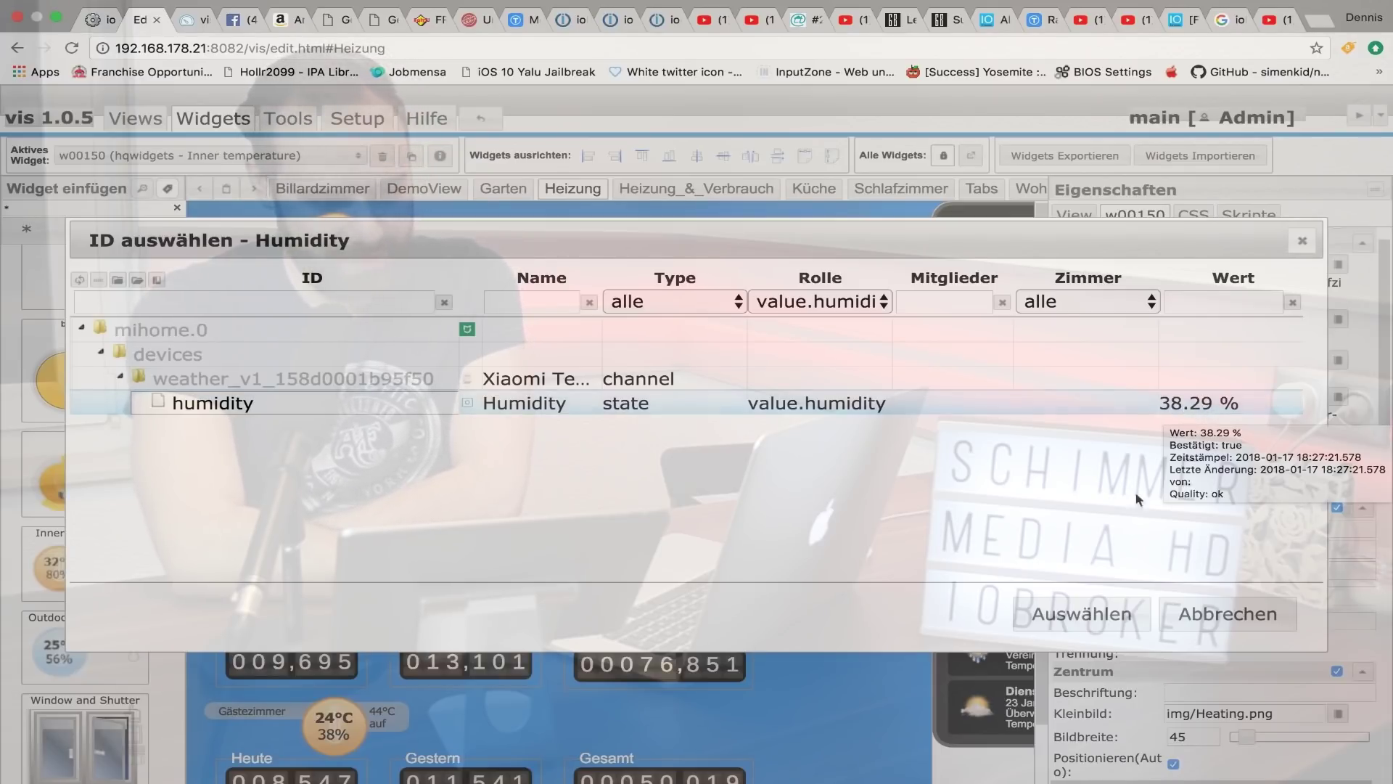
left_click(1214, 623)
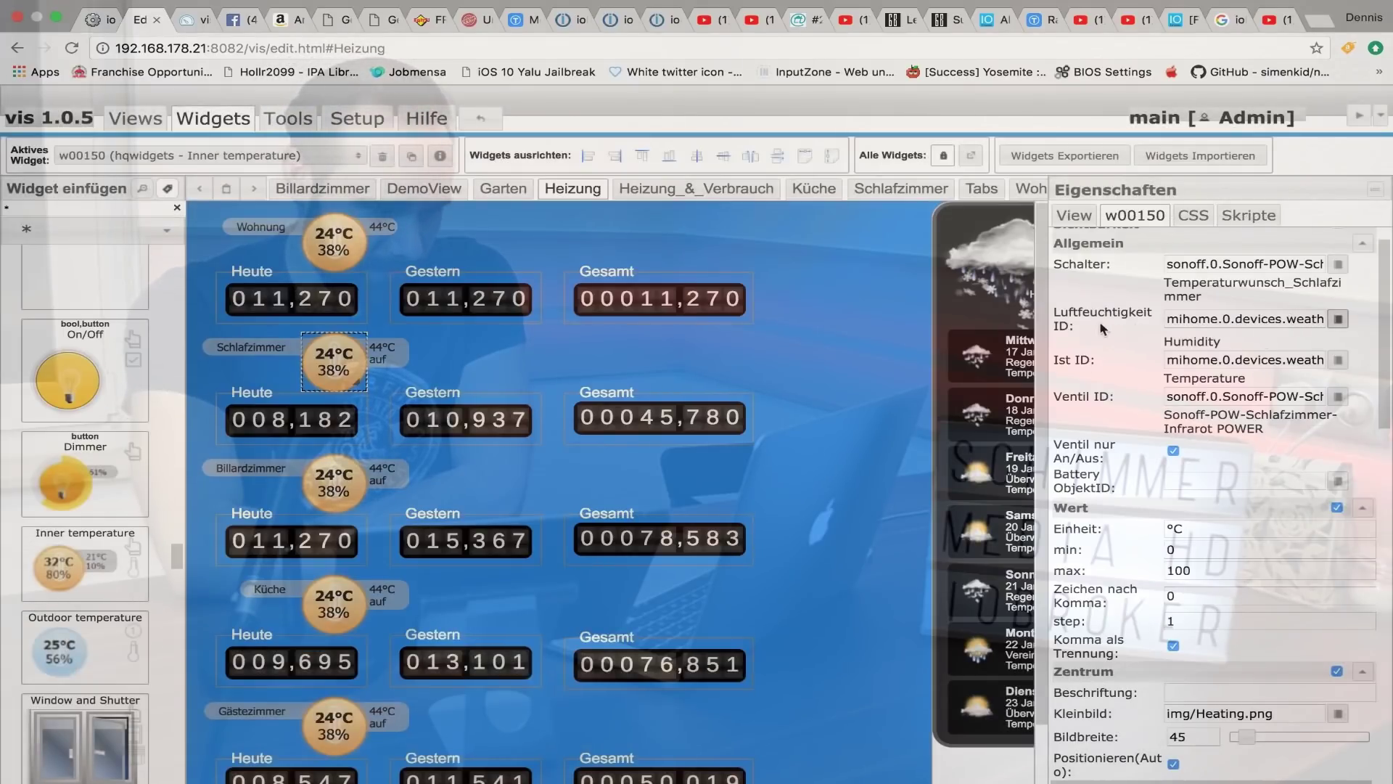
Bind the Schlafzimmer gauge's Ist ID to the mihome weather sensor's temperature
left_click(1338, 360)
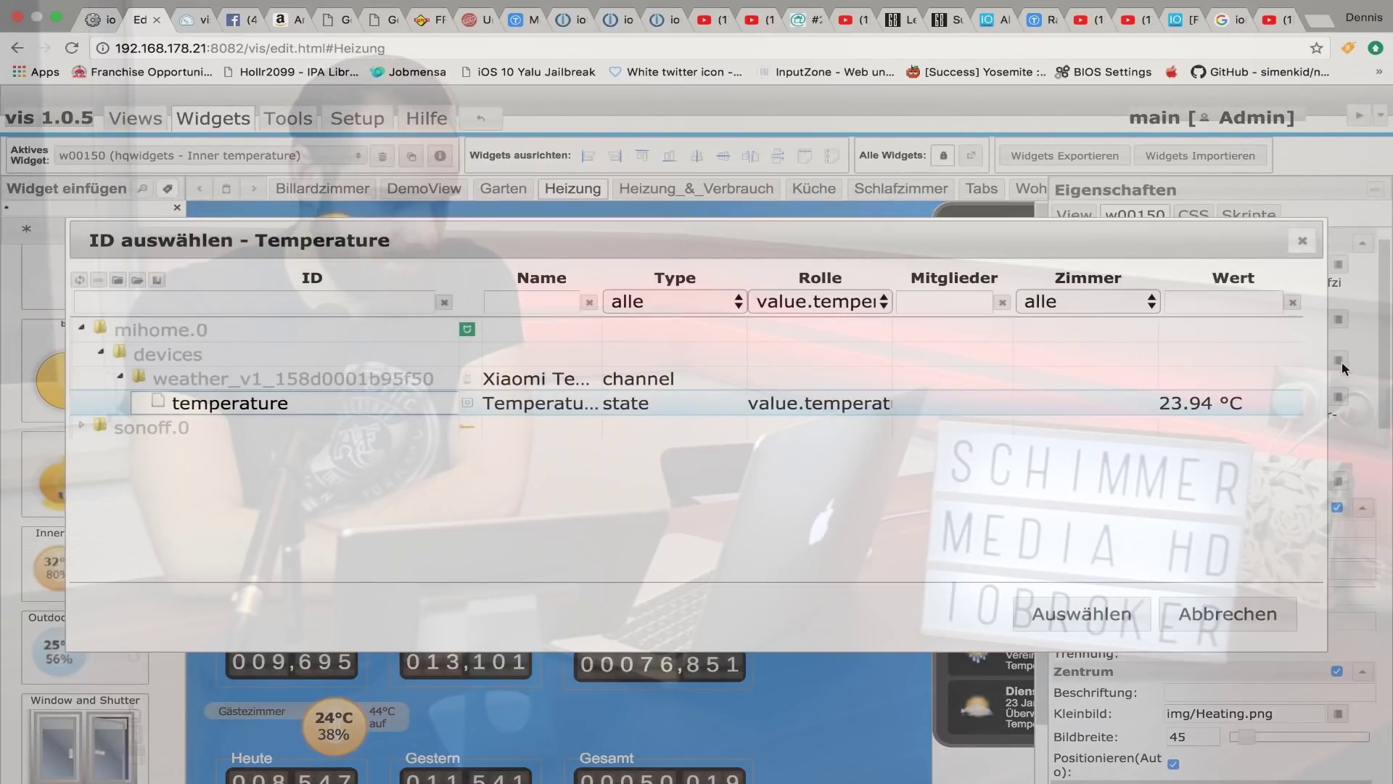
mouse_move(759, 241)
left_mouse_down()
mouse_move(737, 123)
mouse_move(776, 427)
left_mouse_up()
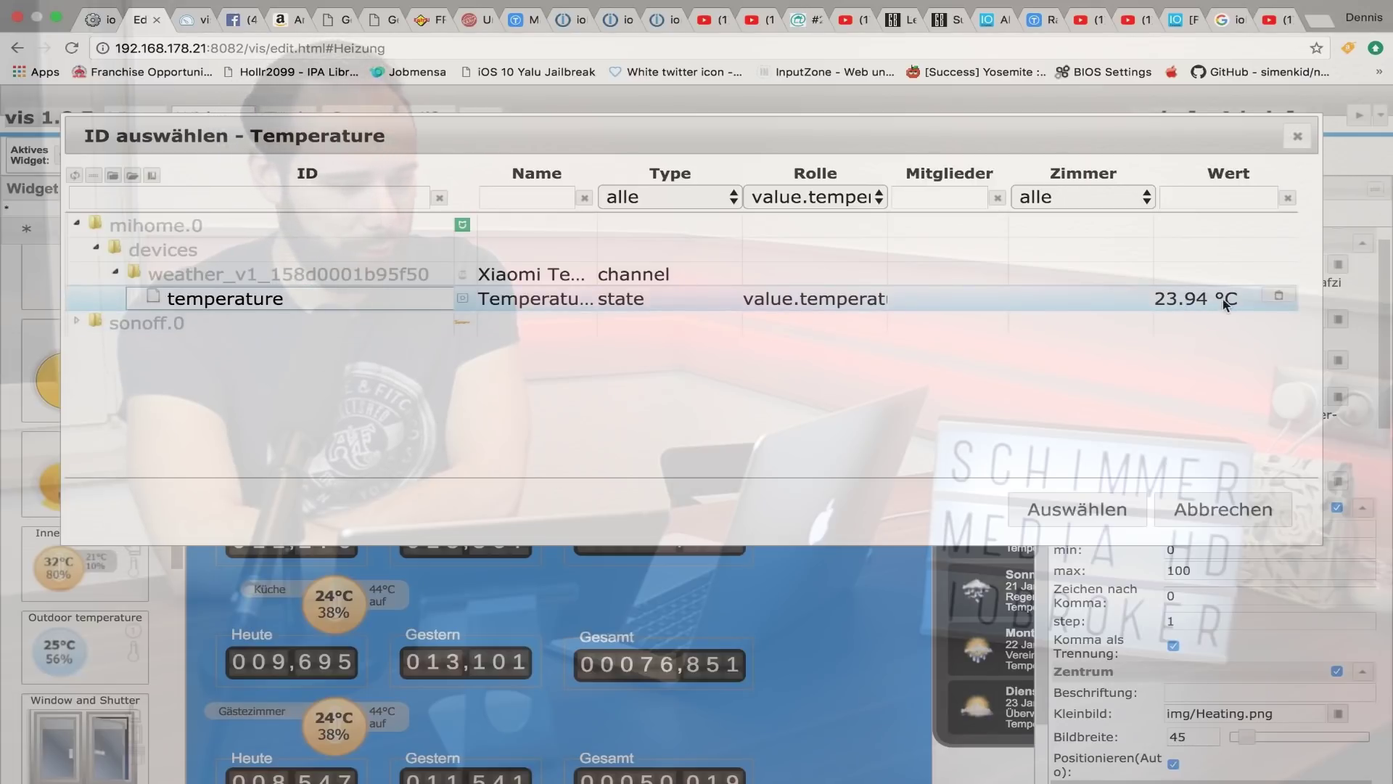
left_click(1192, 508)
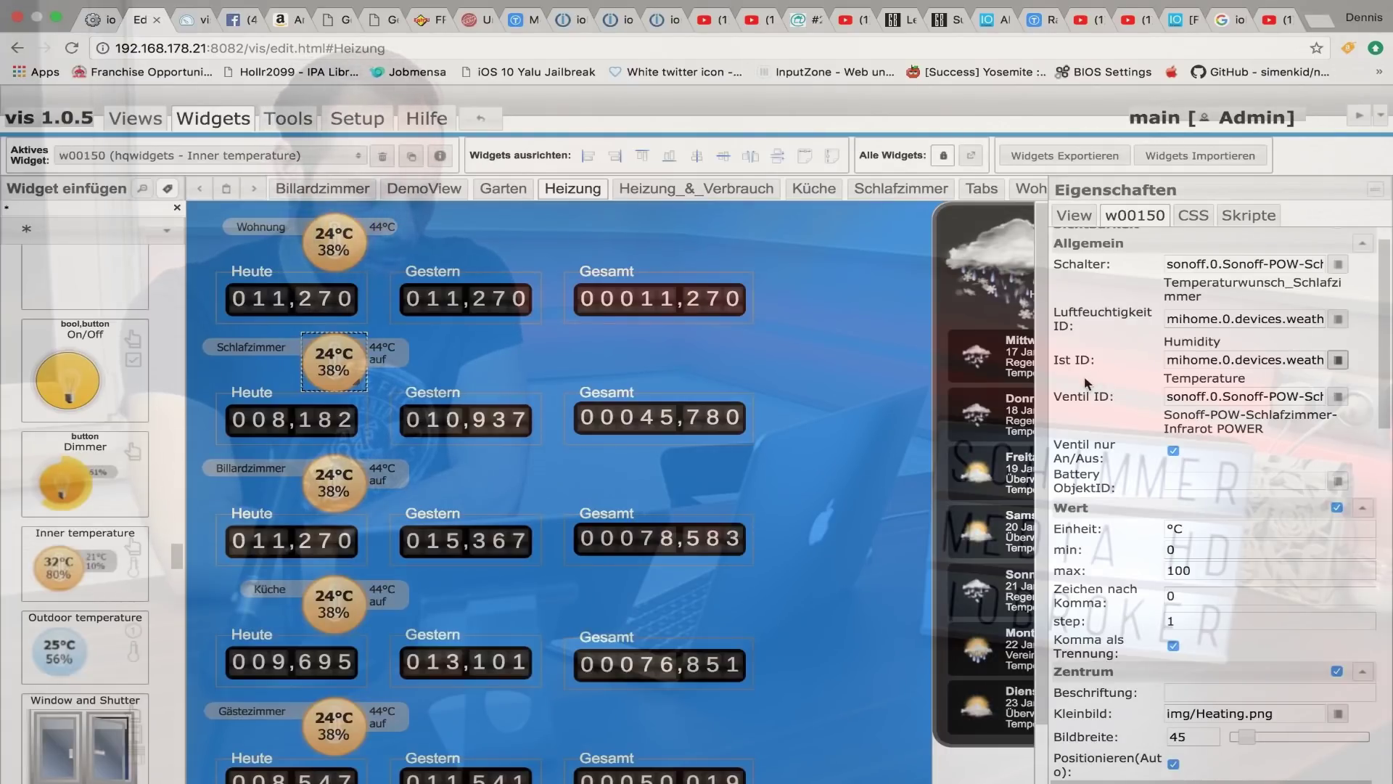
left_click(1337, 396)
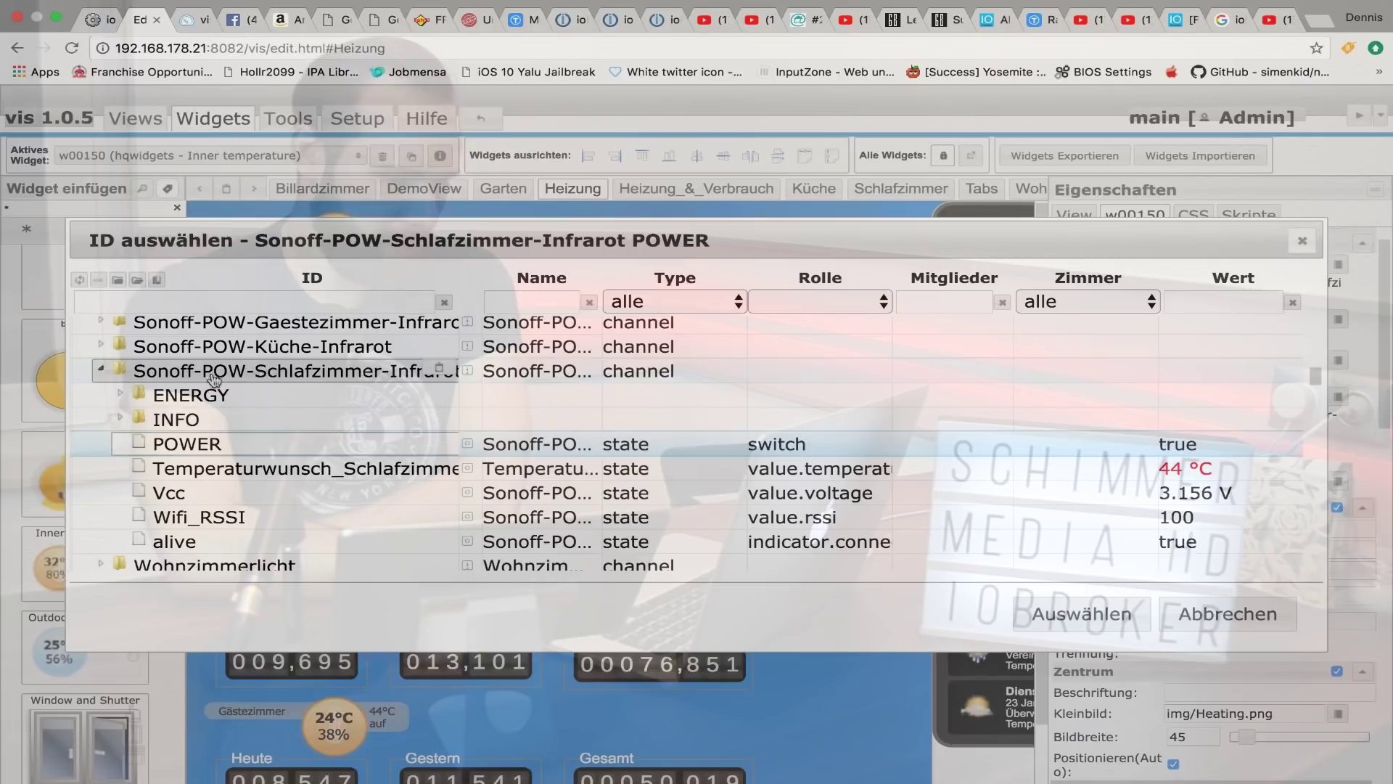
mouse_move(1197, 444)
left_click(1234, 613)
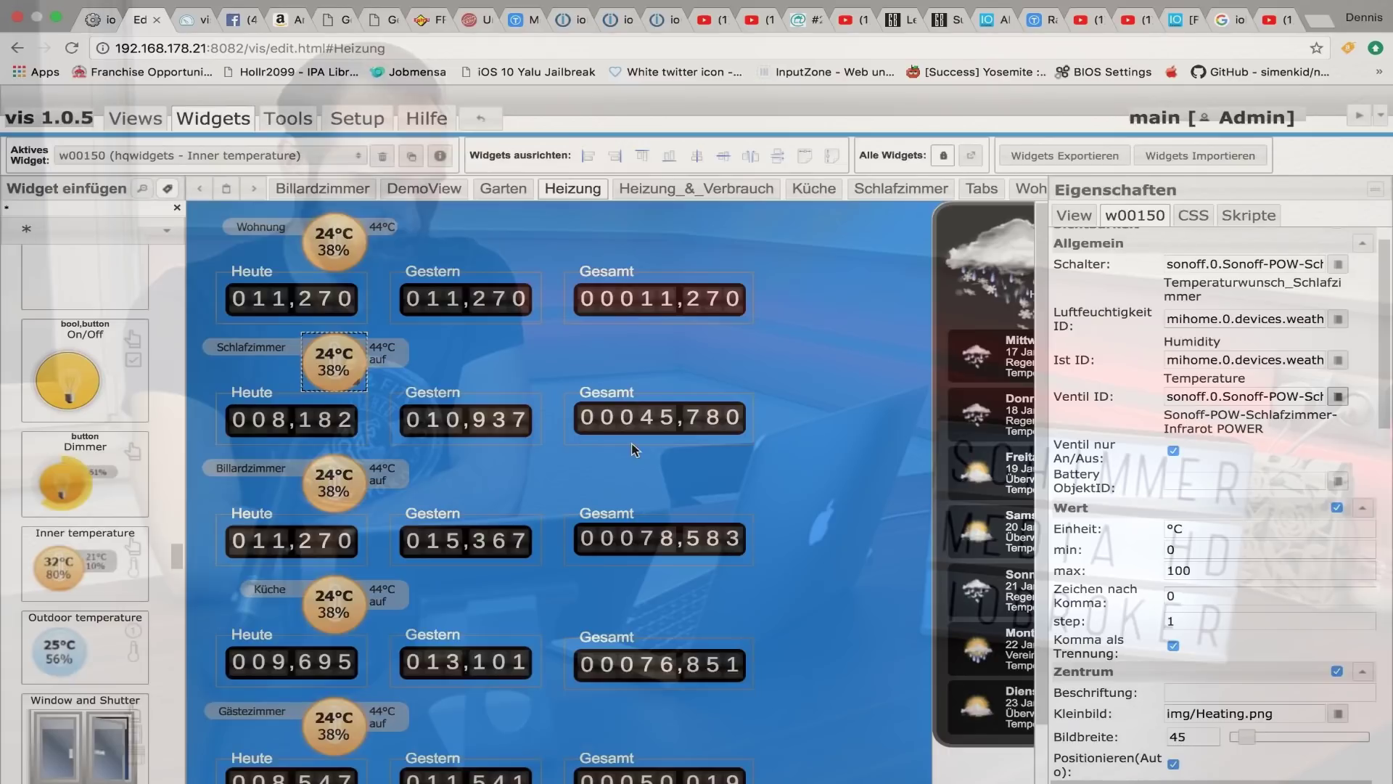
scroll(1260, 389, "down", 2)
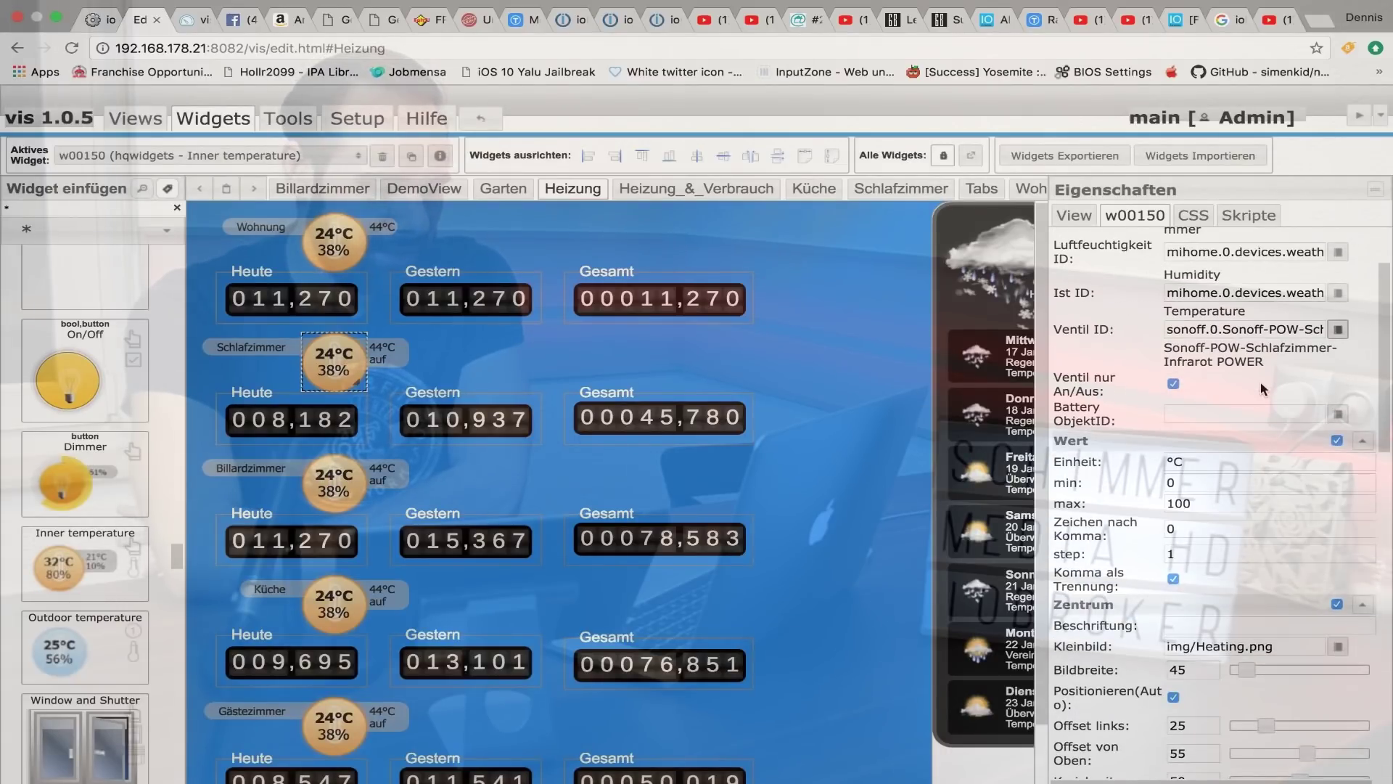
scroll(1245, 427, "down", 1)
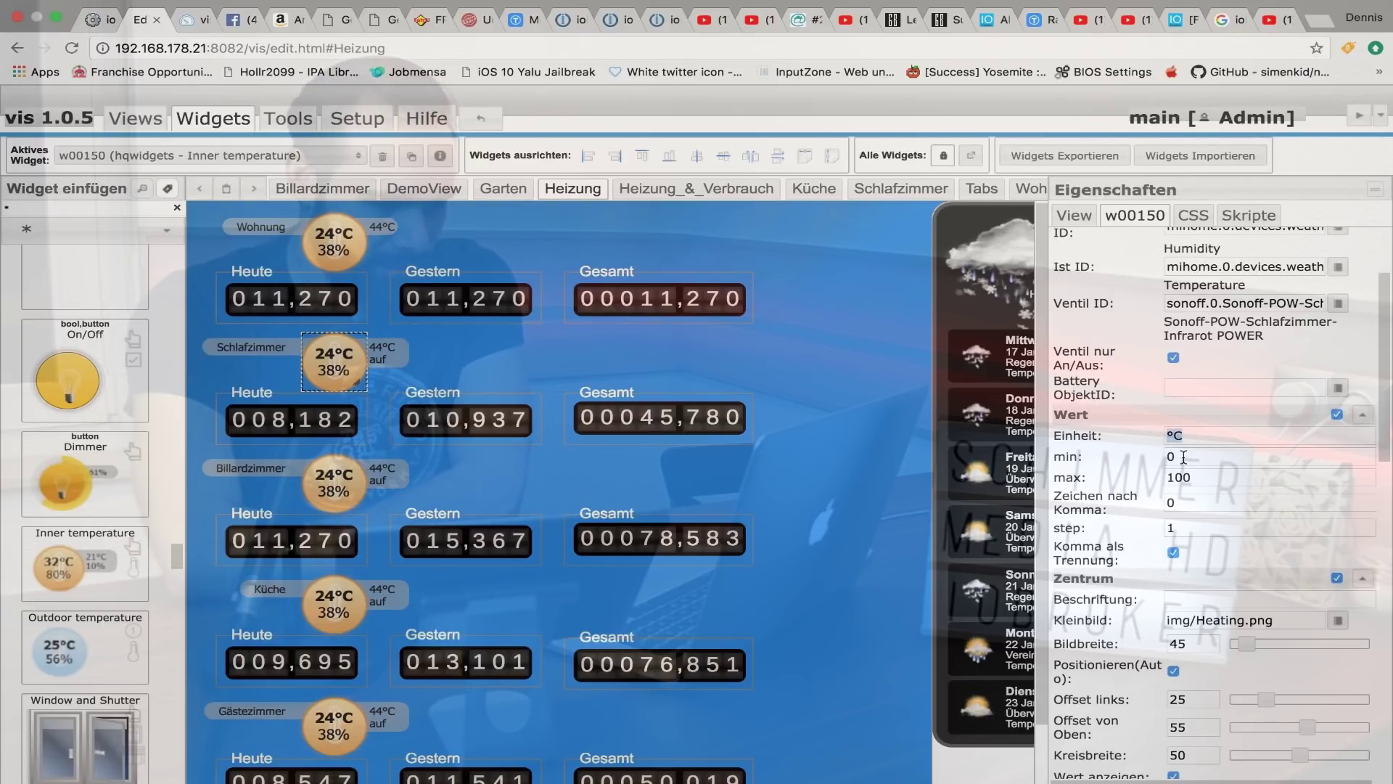
scroll(1218, 479, "down", 3)
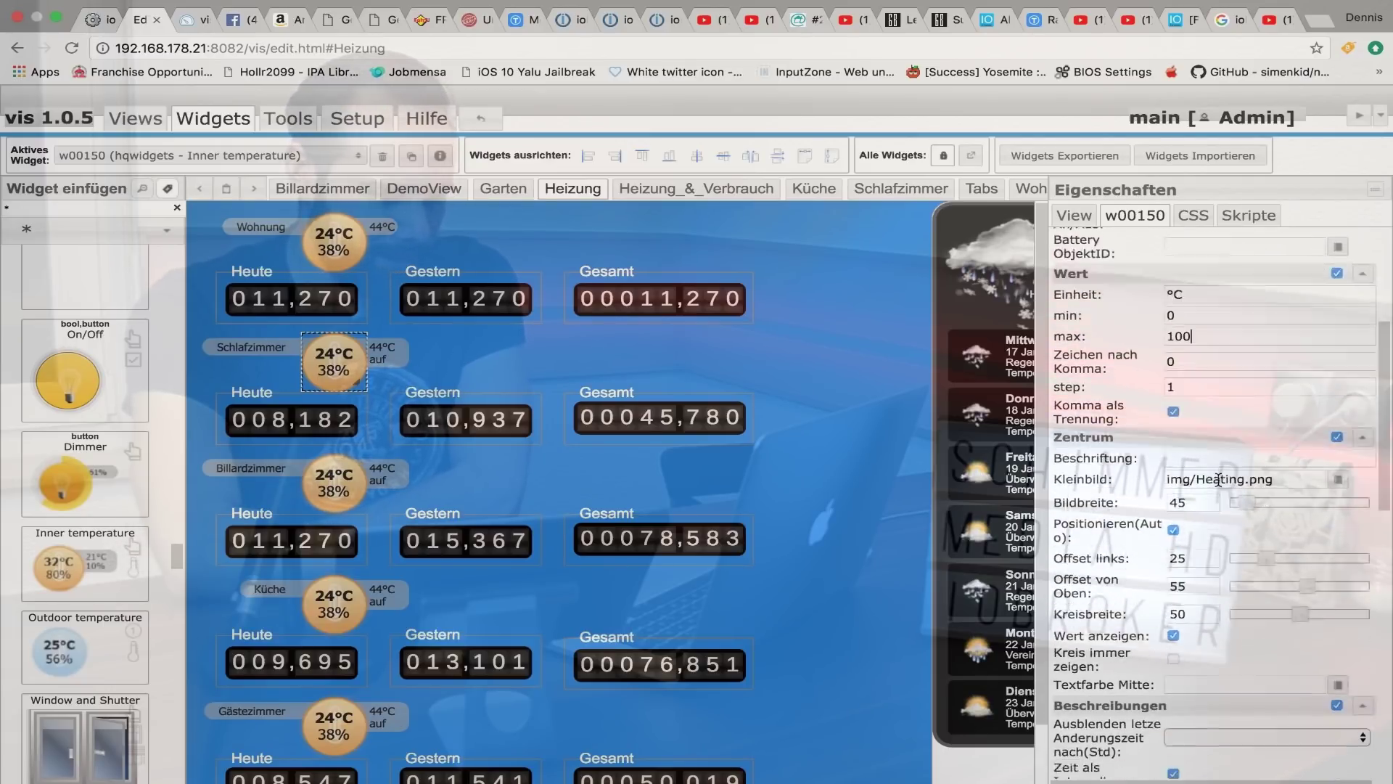
scroll(1218, 480, "down", 1)
scroll(1219, 479, "down", 1)
scroll(1218, 480, "down", 8)
scroll(1217, 478, "down", 1)
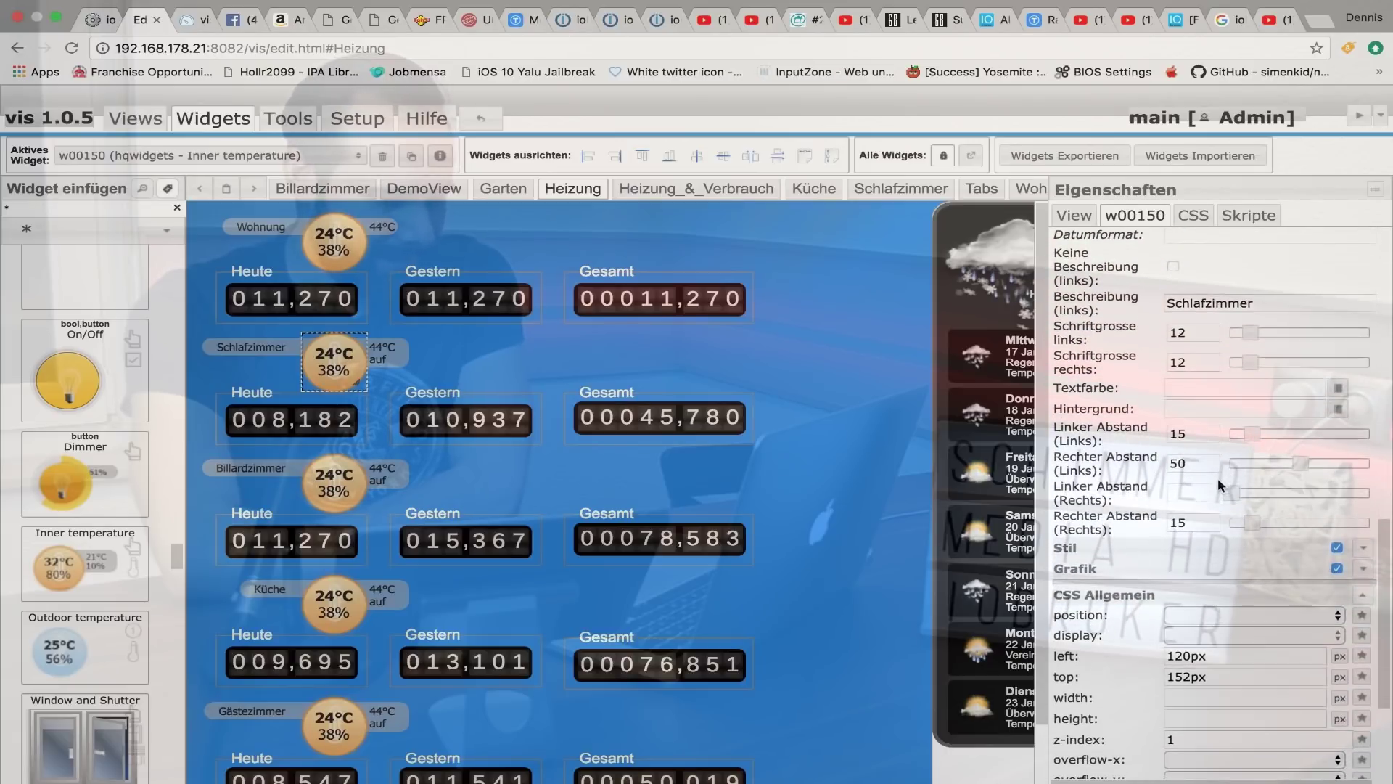
scroll(1218, 477, "up", 12)
scroll(1217, 477, "up", 10)
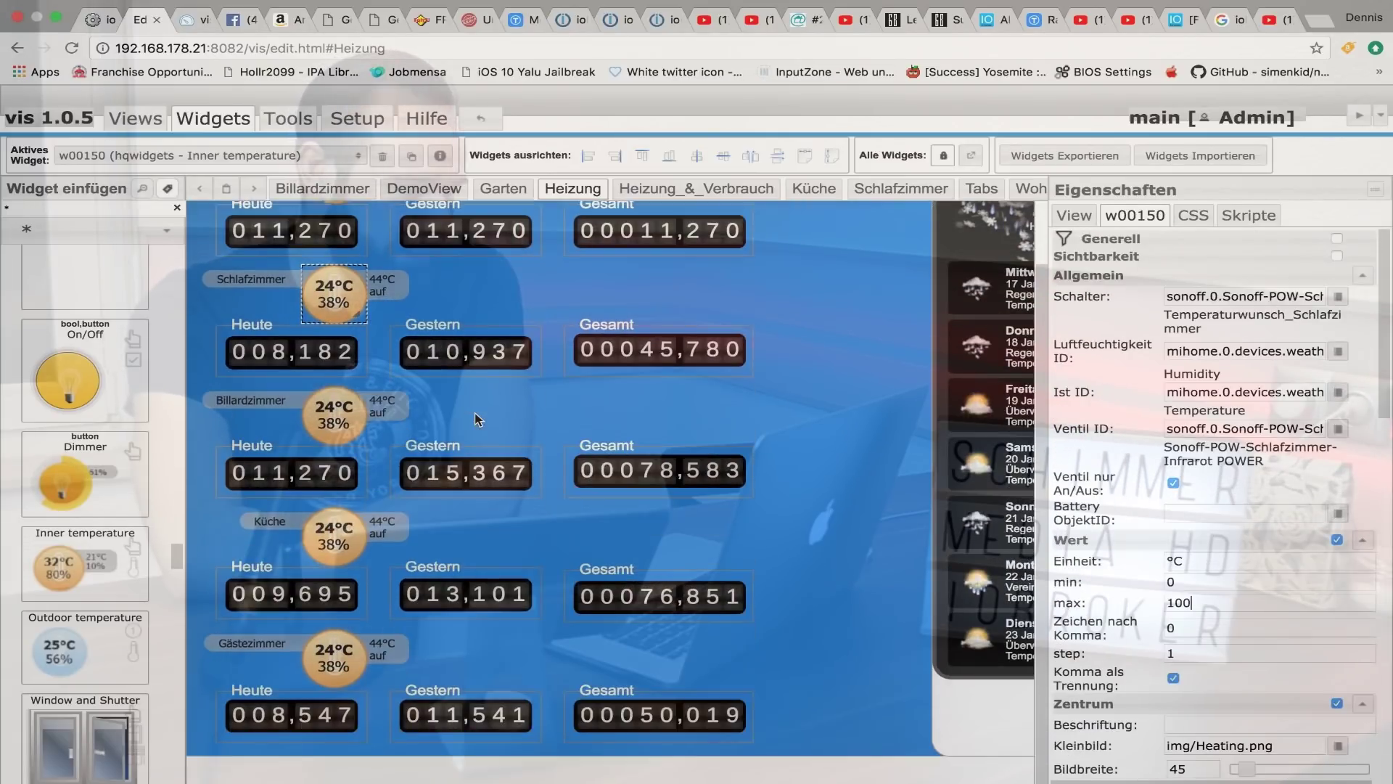
left_click(186, 18)
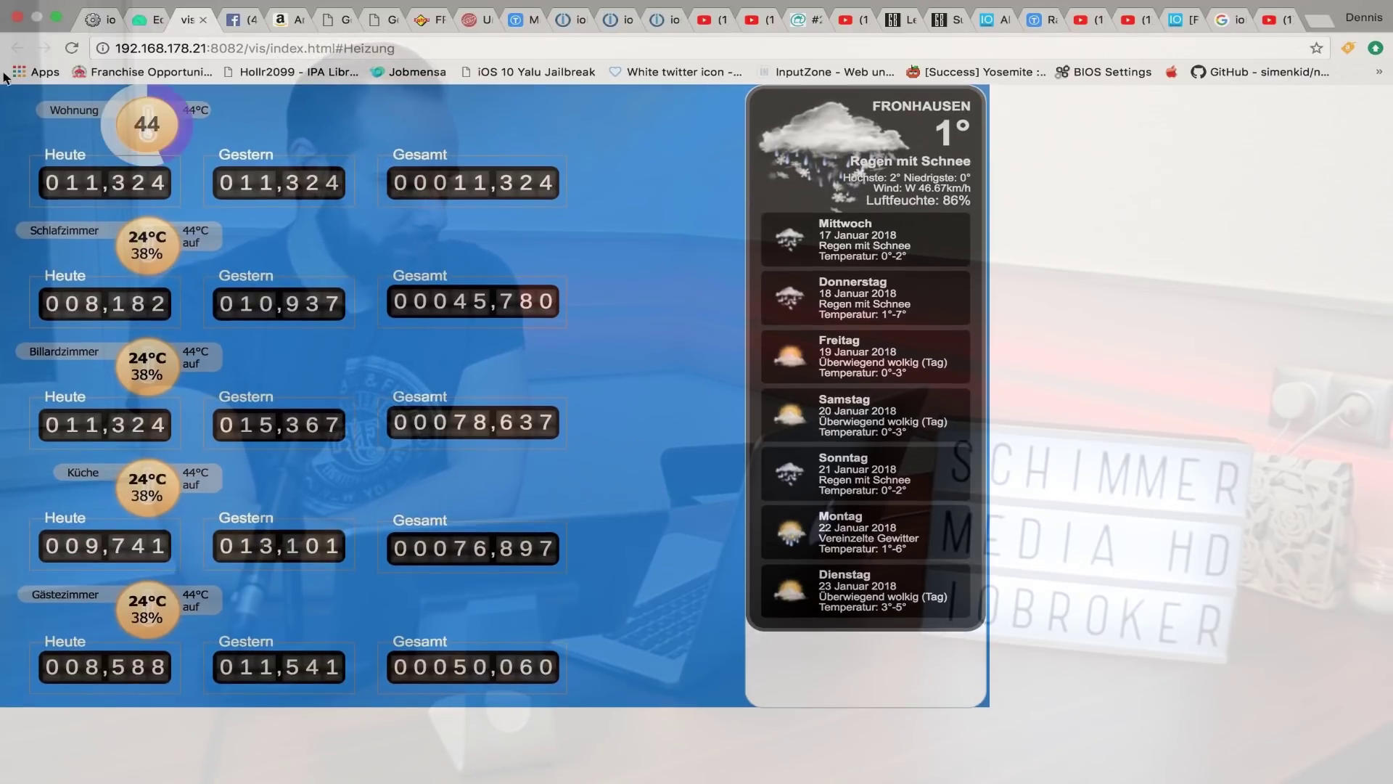
left_click(142, 21)
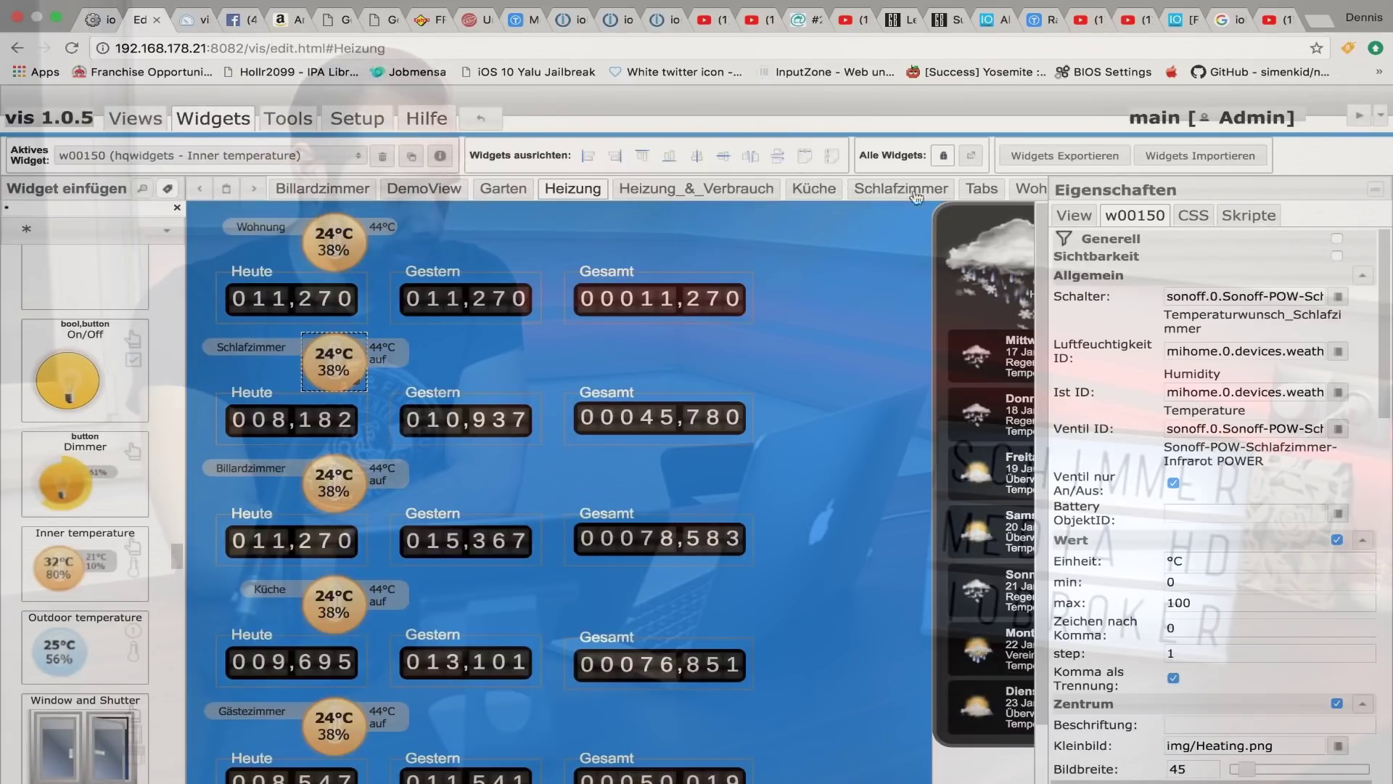
left_click(983, 189)
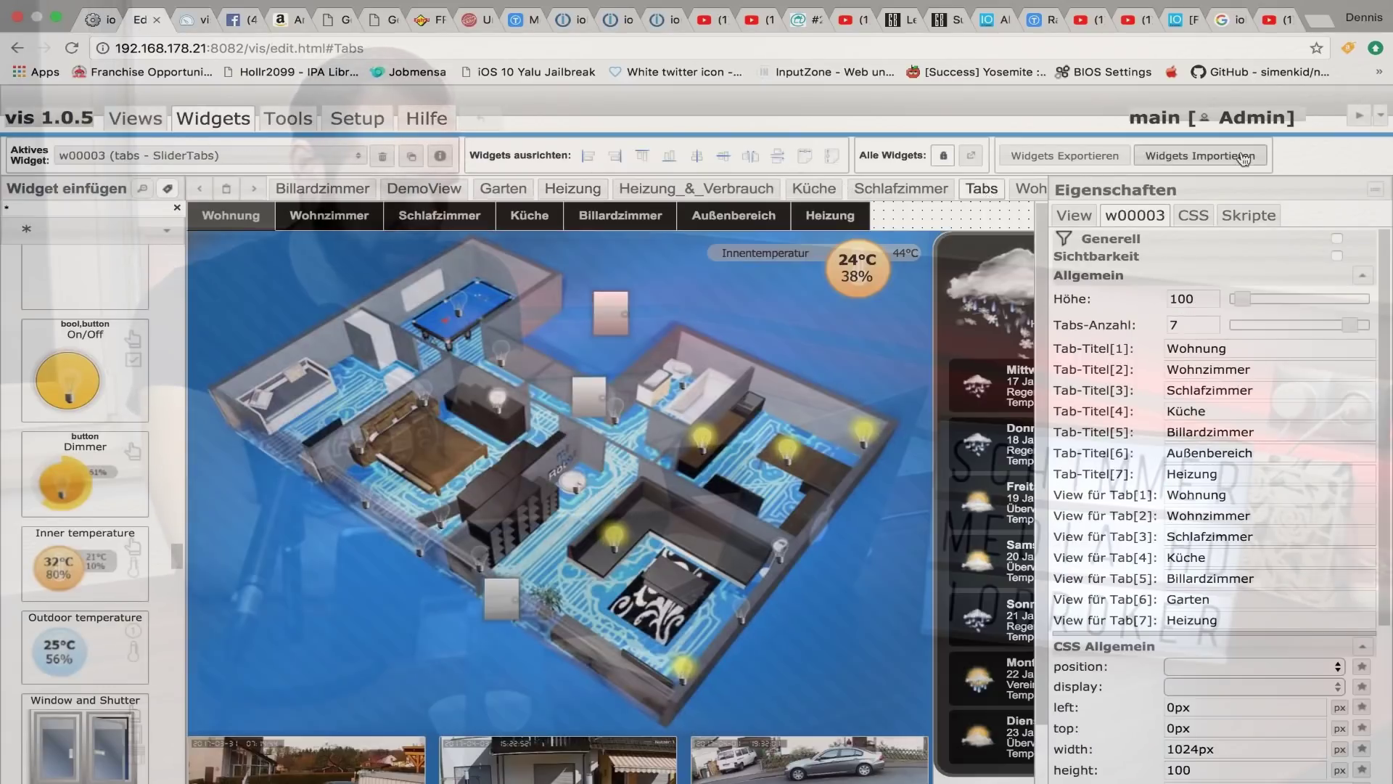
left_click(1358, 118)
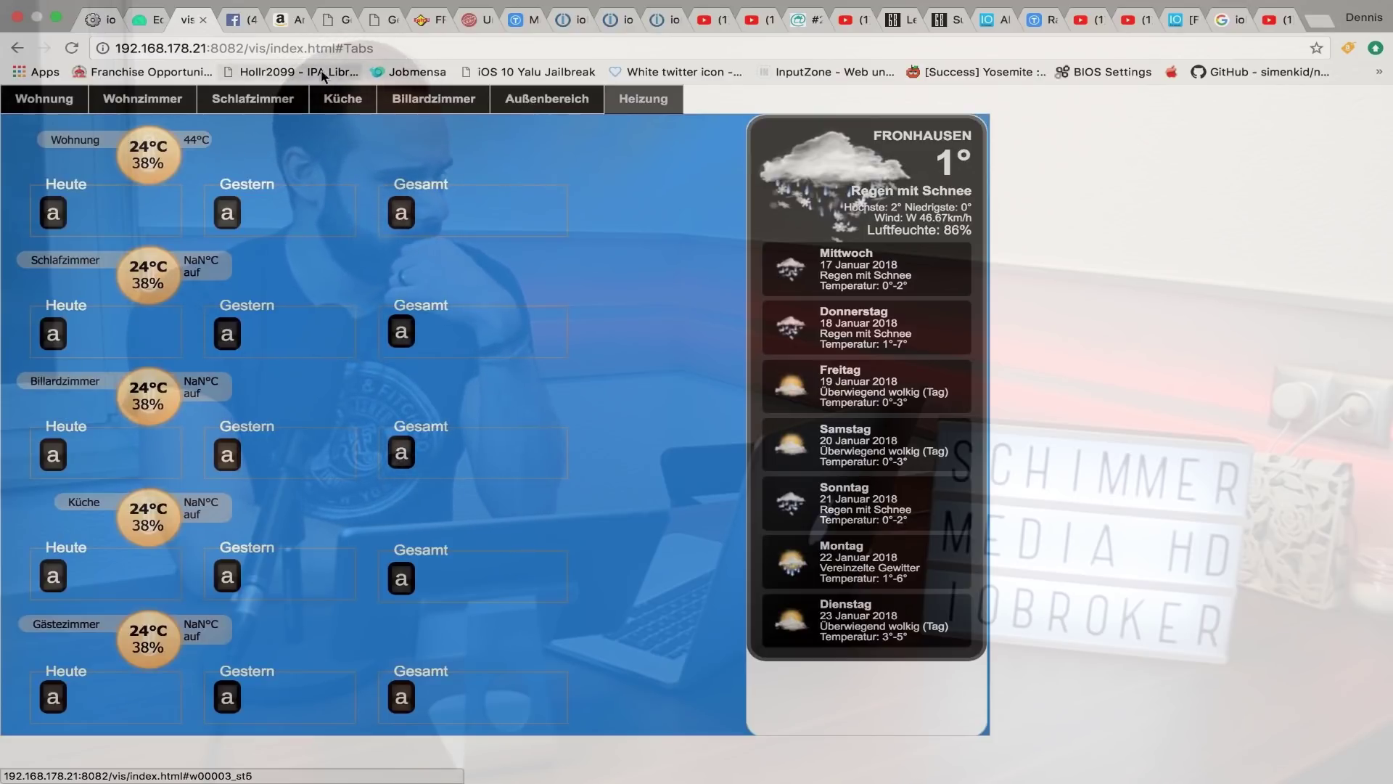
left_click(145, 21)
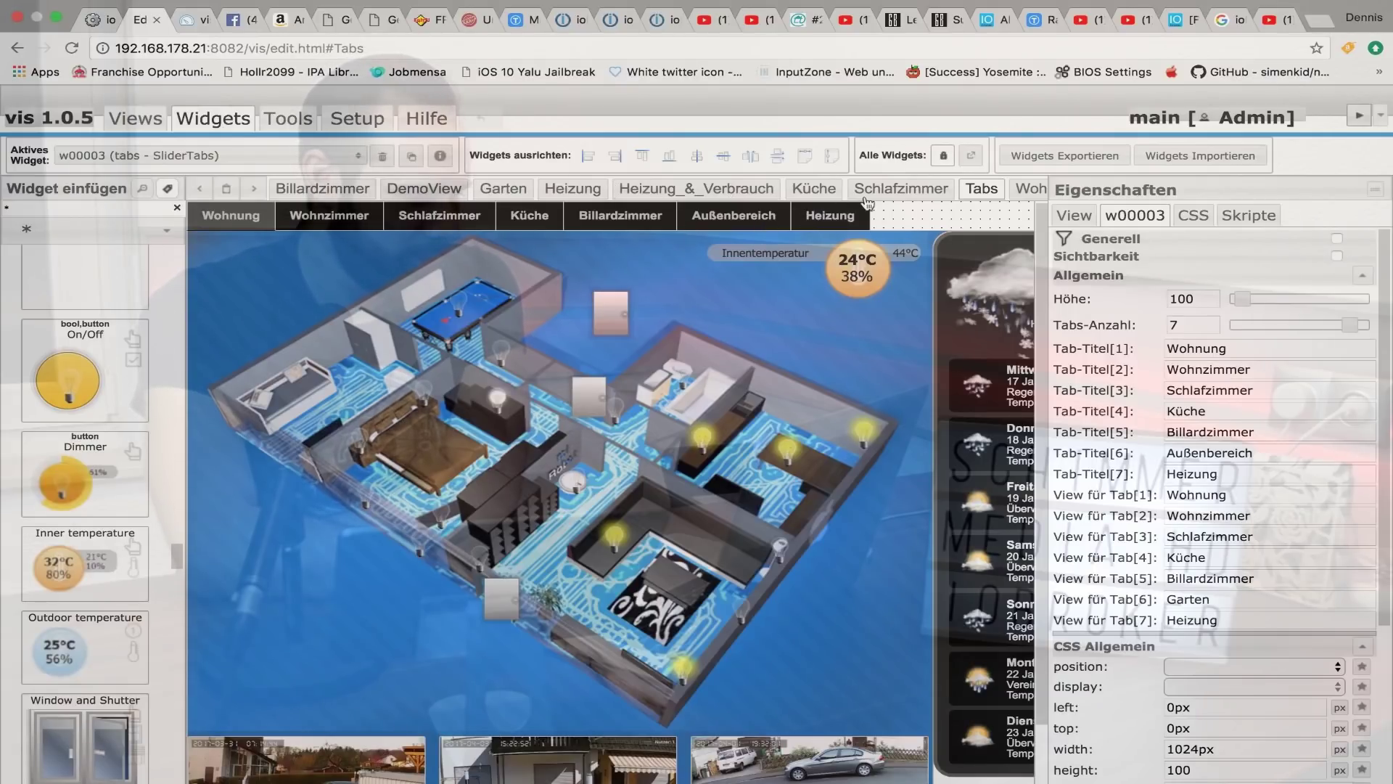
left_click(564, 194)
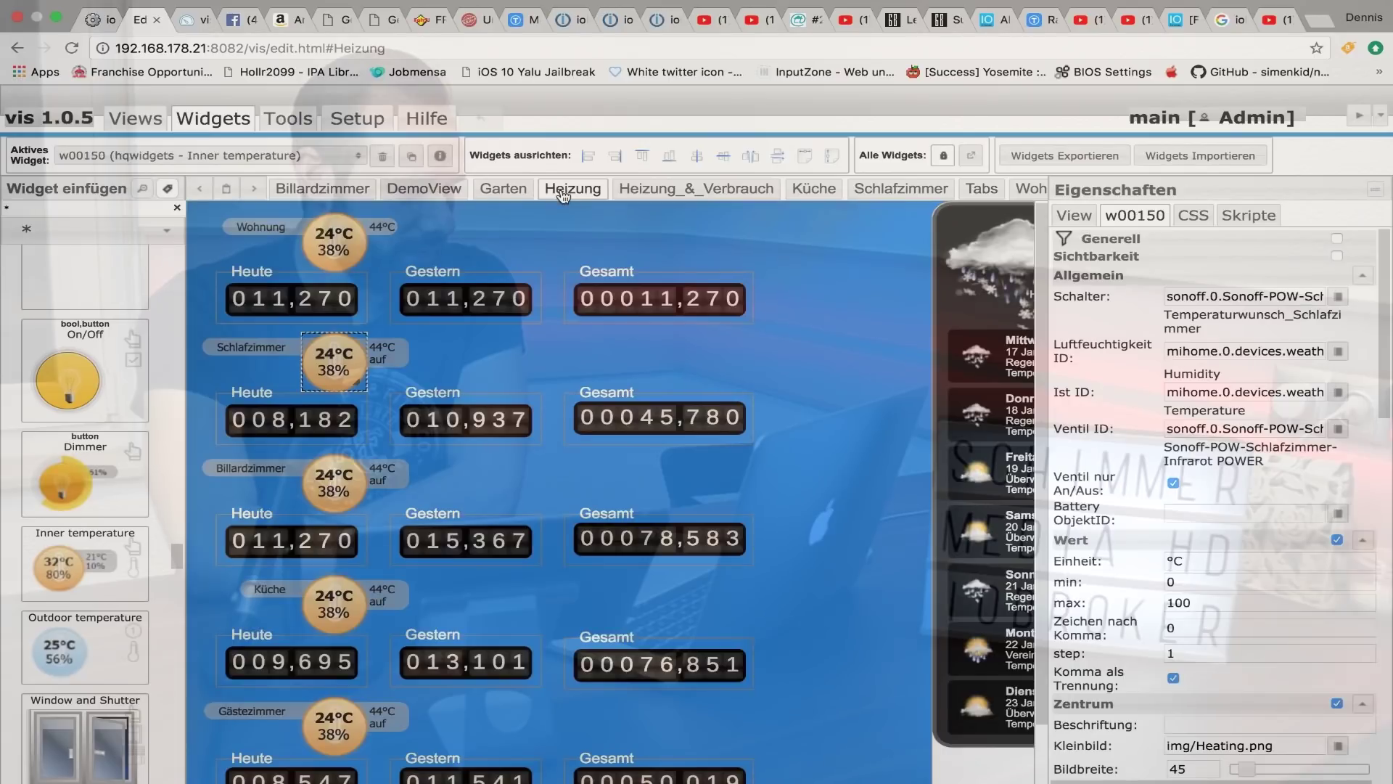
Open the Heizung view in the runtime and set the Billardzimmer setpoint to 28°C
left_click(1355, 115)
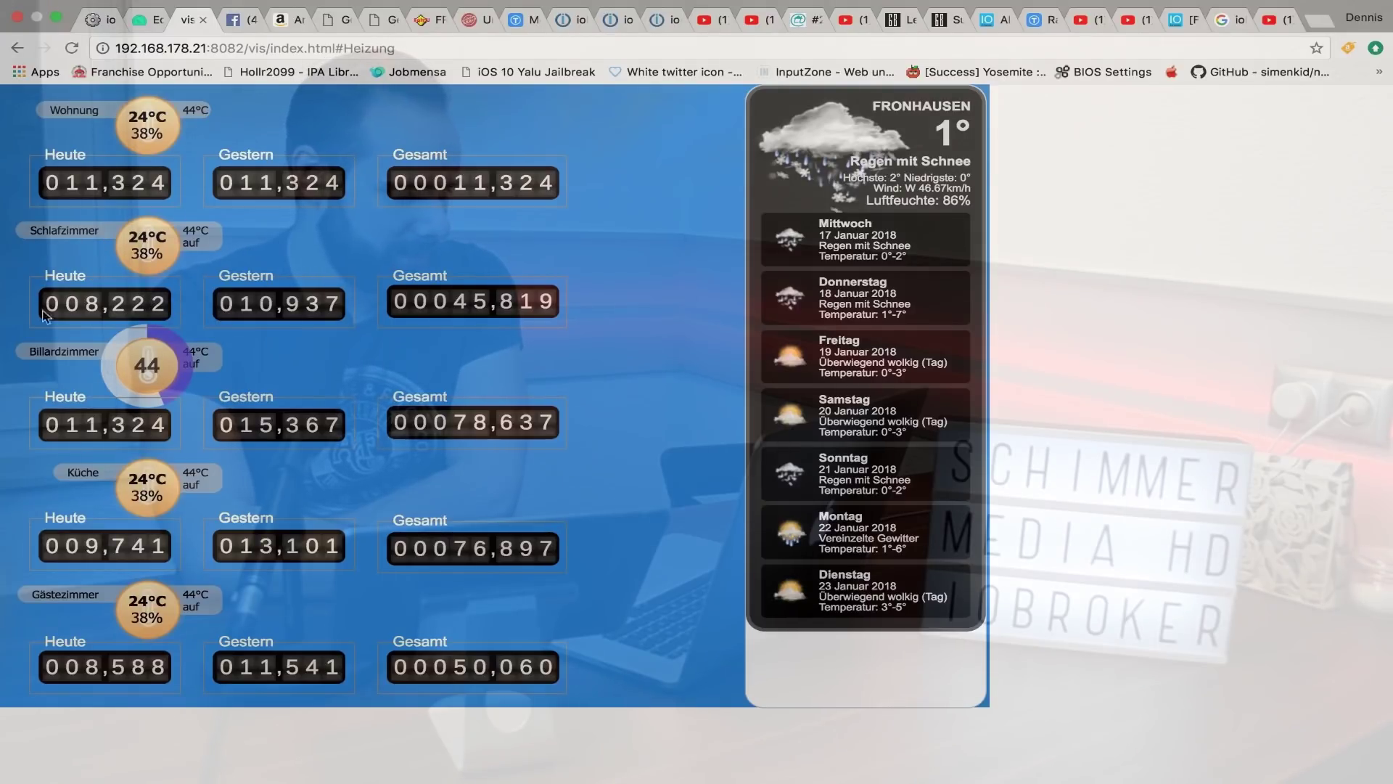
left_click(174, 369)
left_click_drag(172, 366, 181, 381)
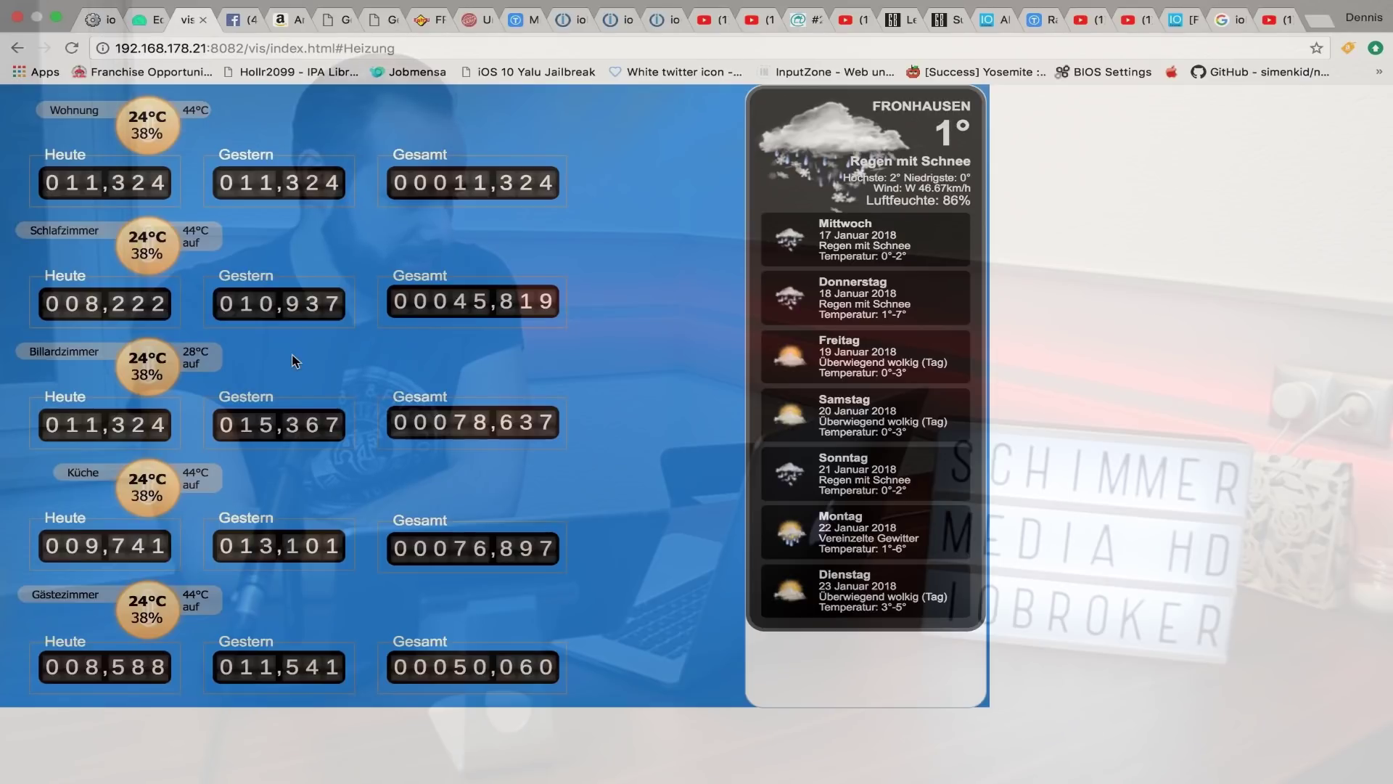
Lower the Schlafzimmer setpoint to 6°C and check the Wohnung and Billardzimmer setpoints
left_click(162, 238)
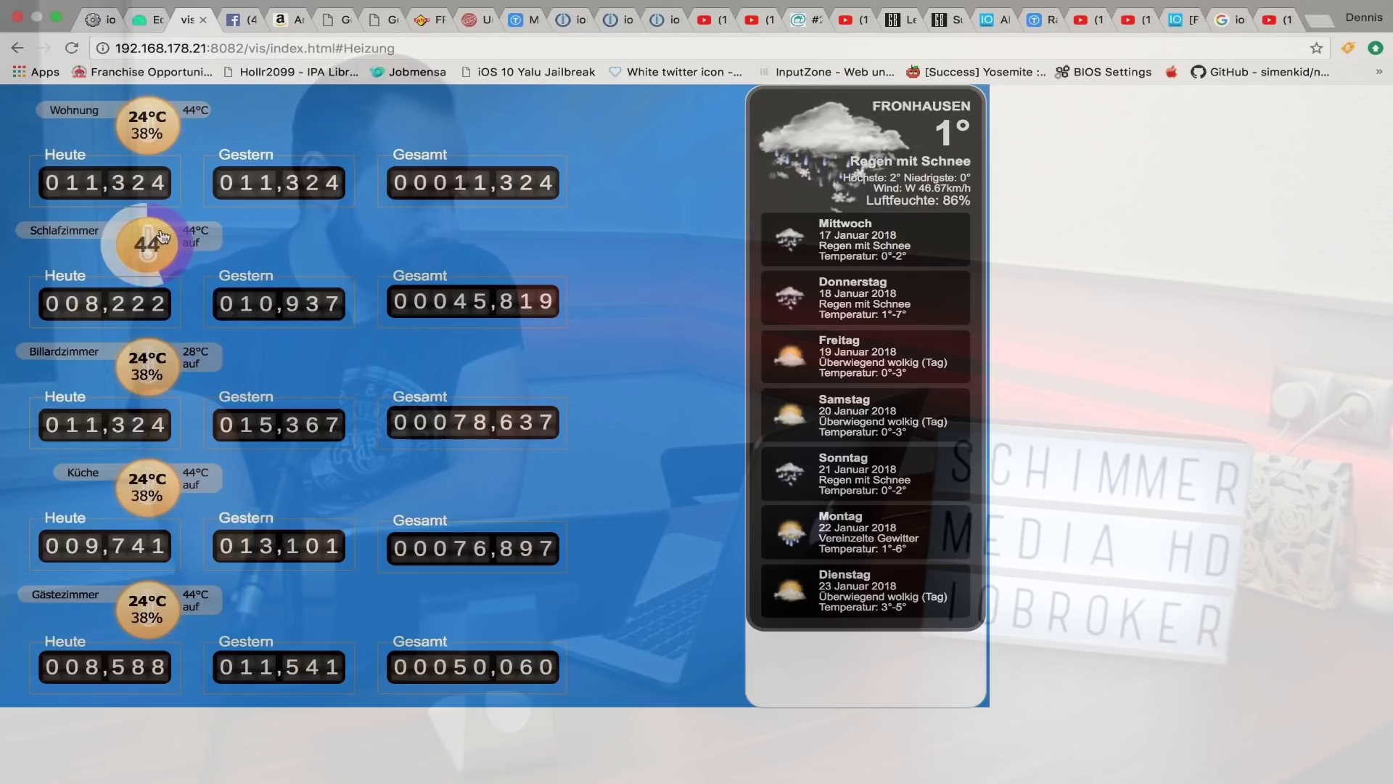
left_click_drag(170, 225, 221, 257)
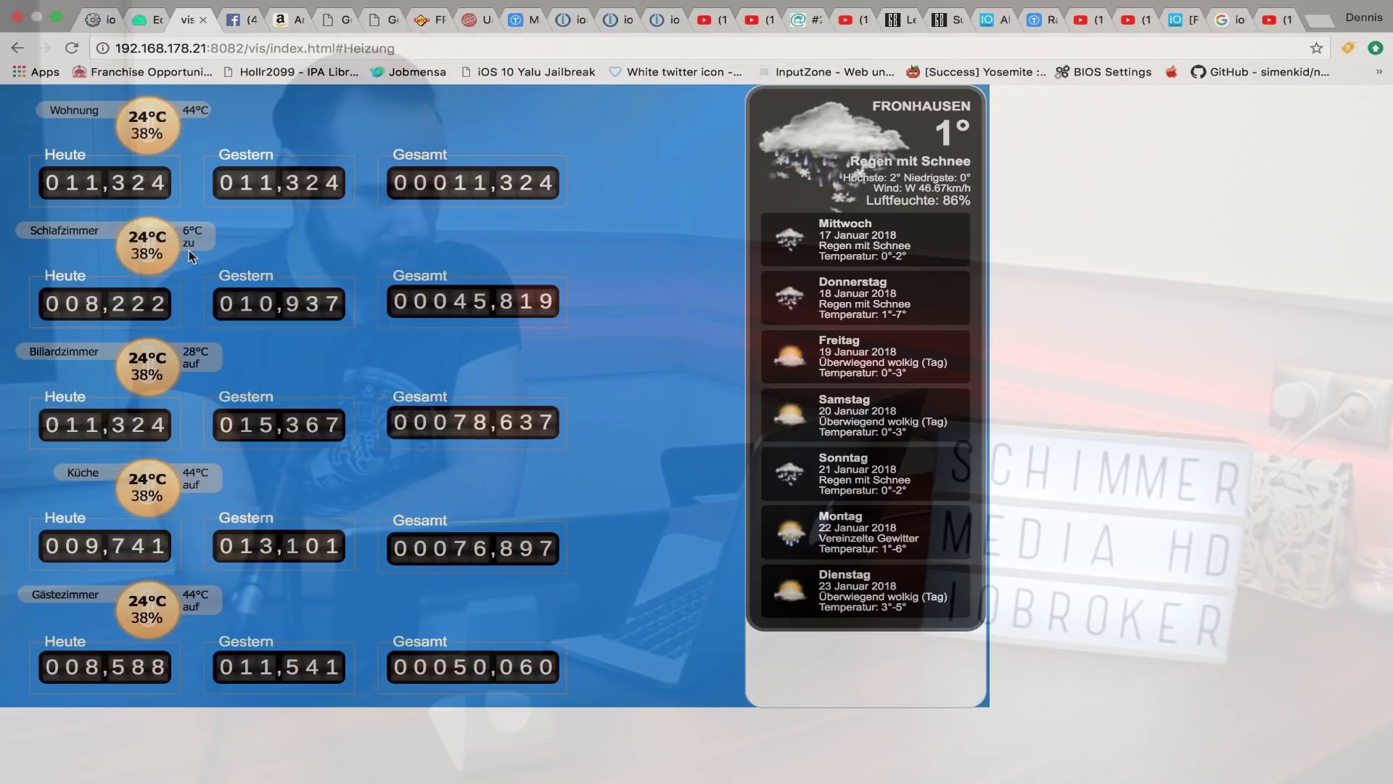
left_click(197, 246)
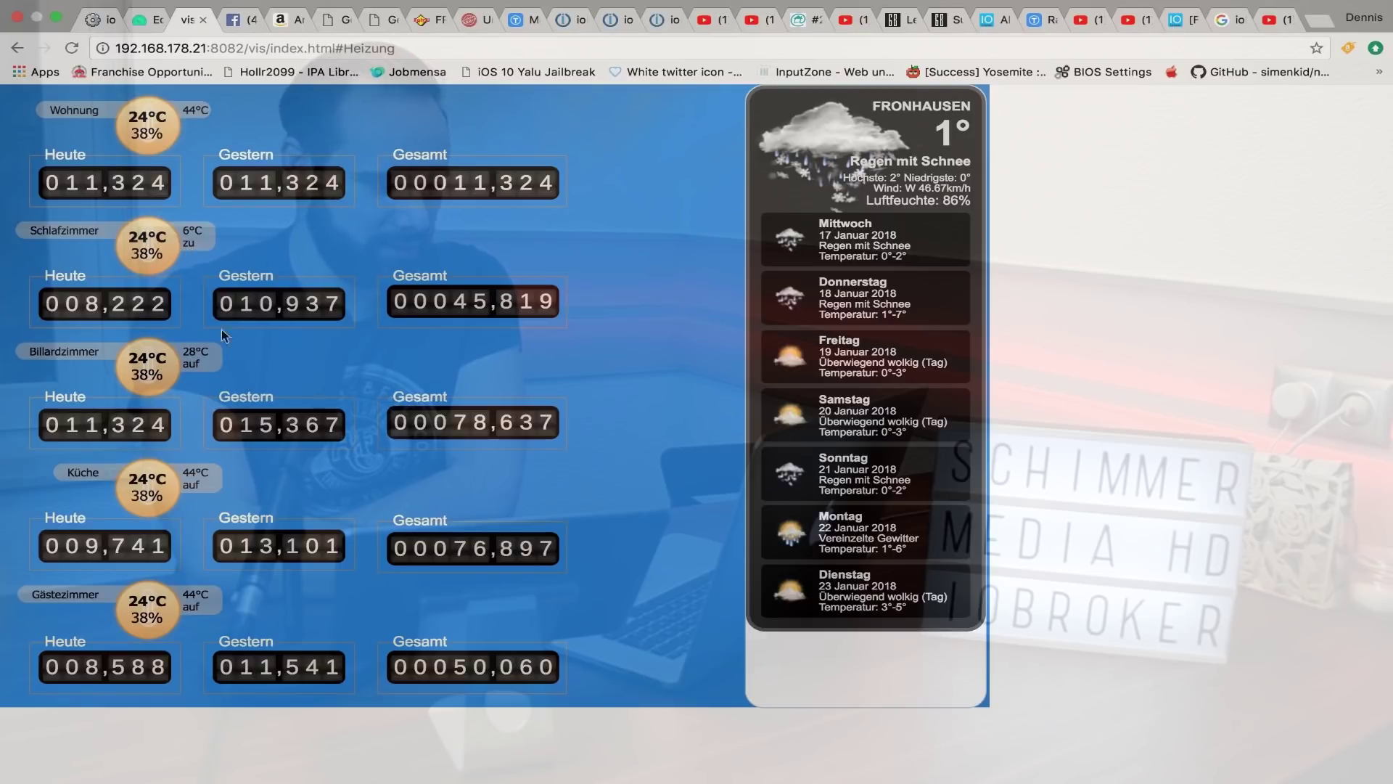
left_click(194, 110)
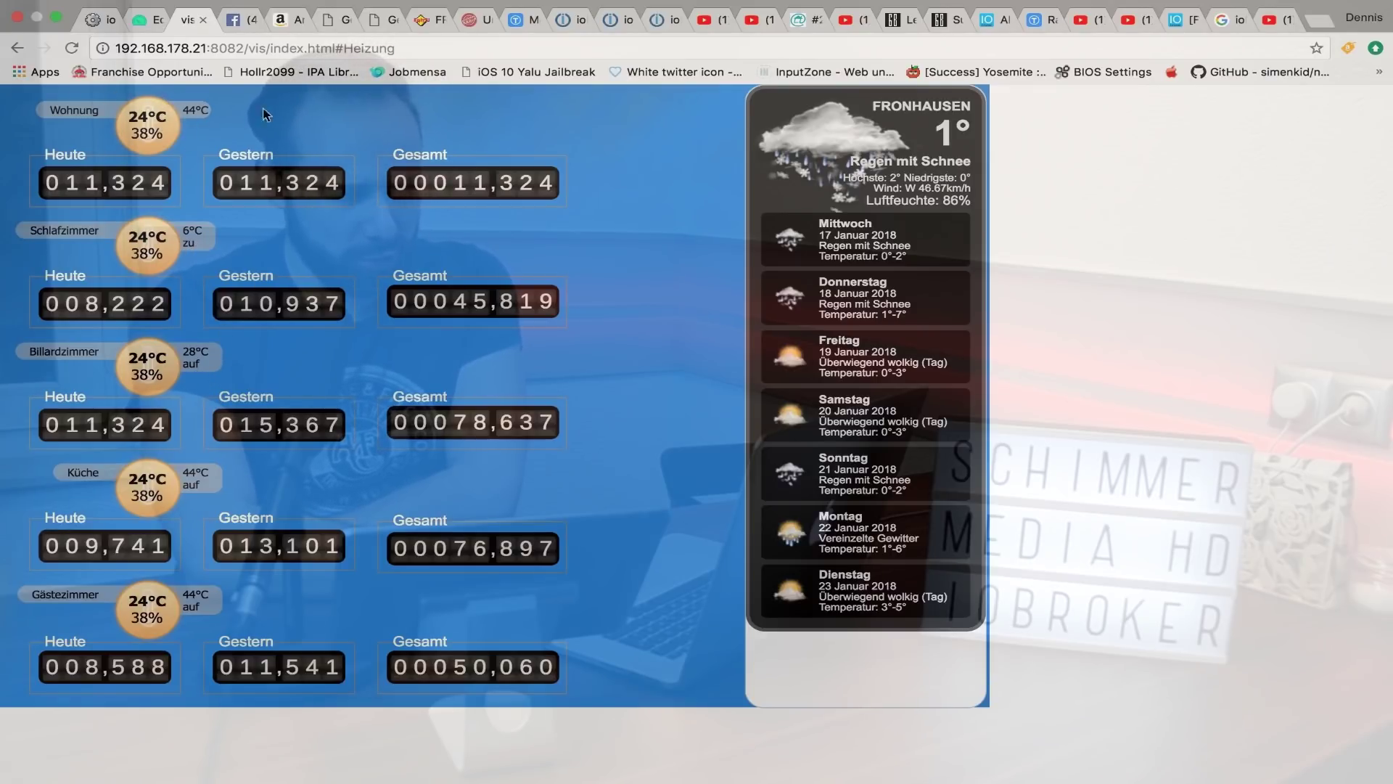
left_click(197, 110)
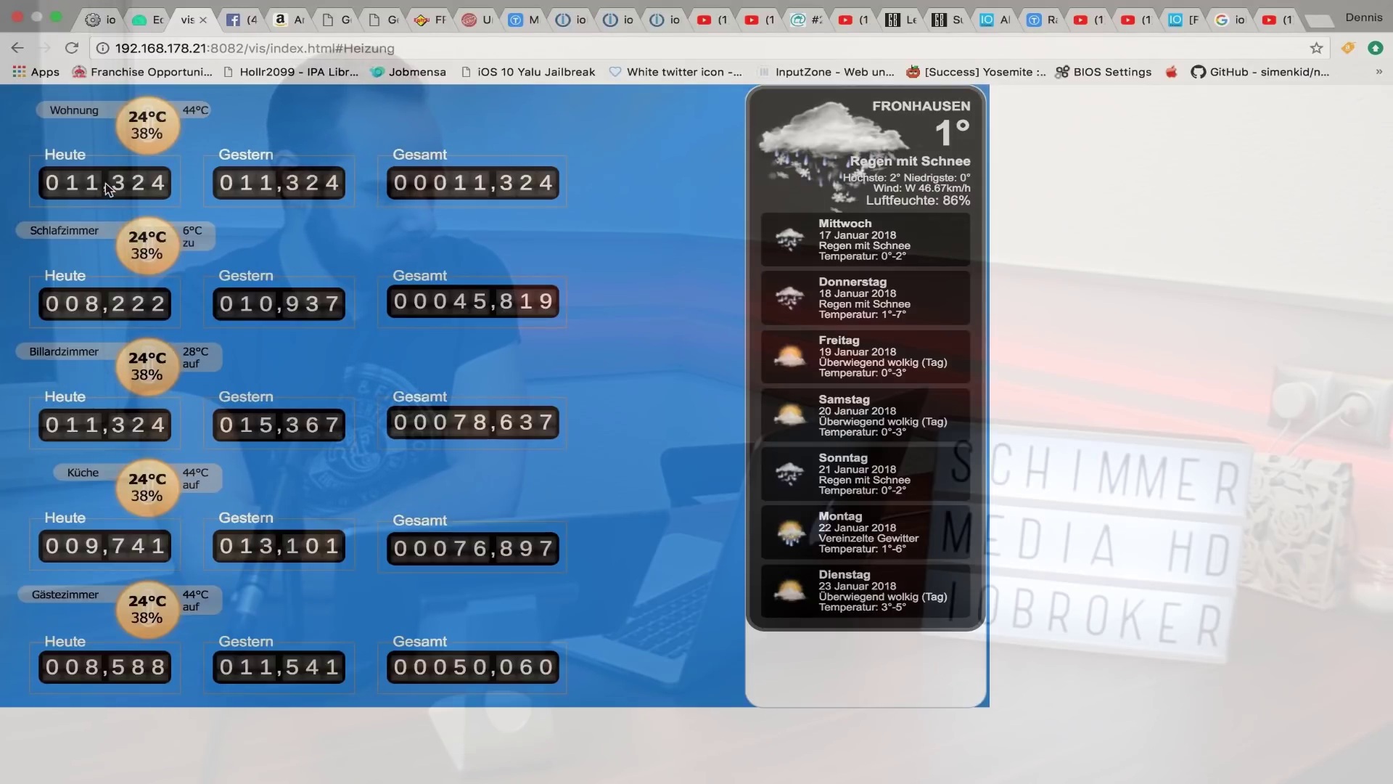
left_click(146, 367)
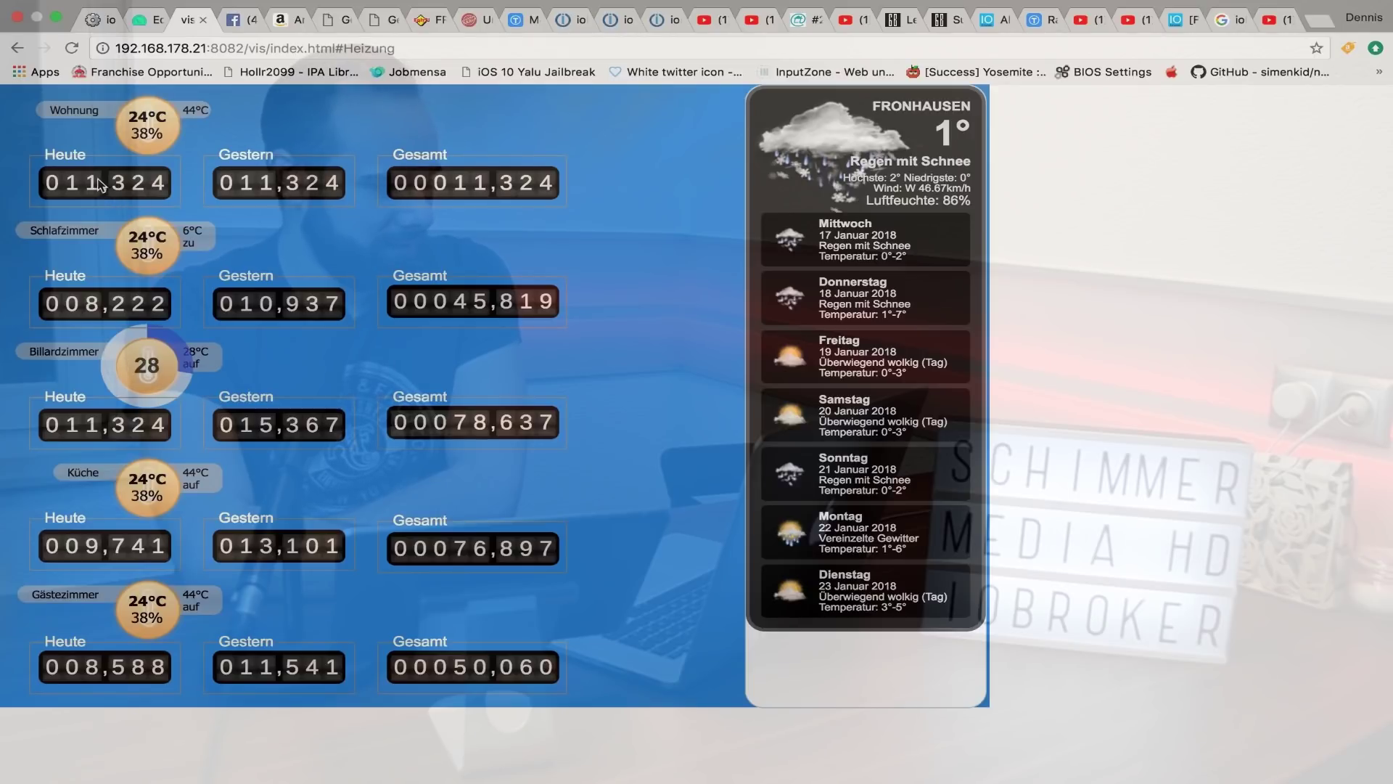
left_click(147, 246)
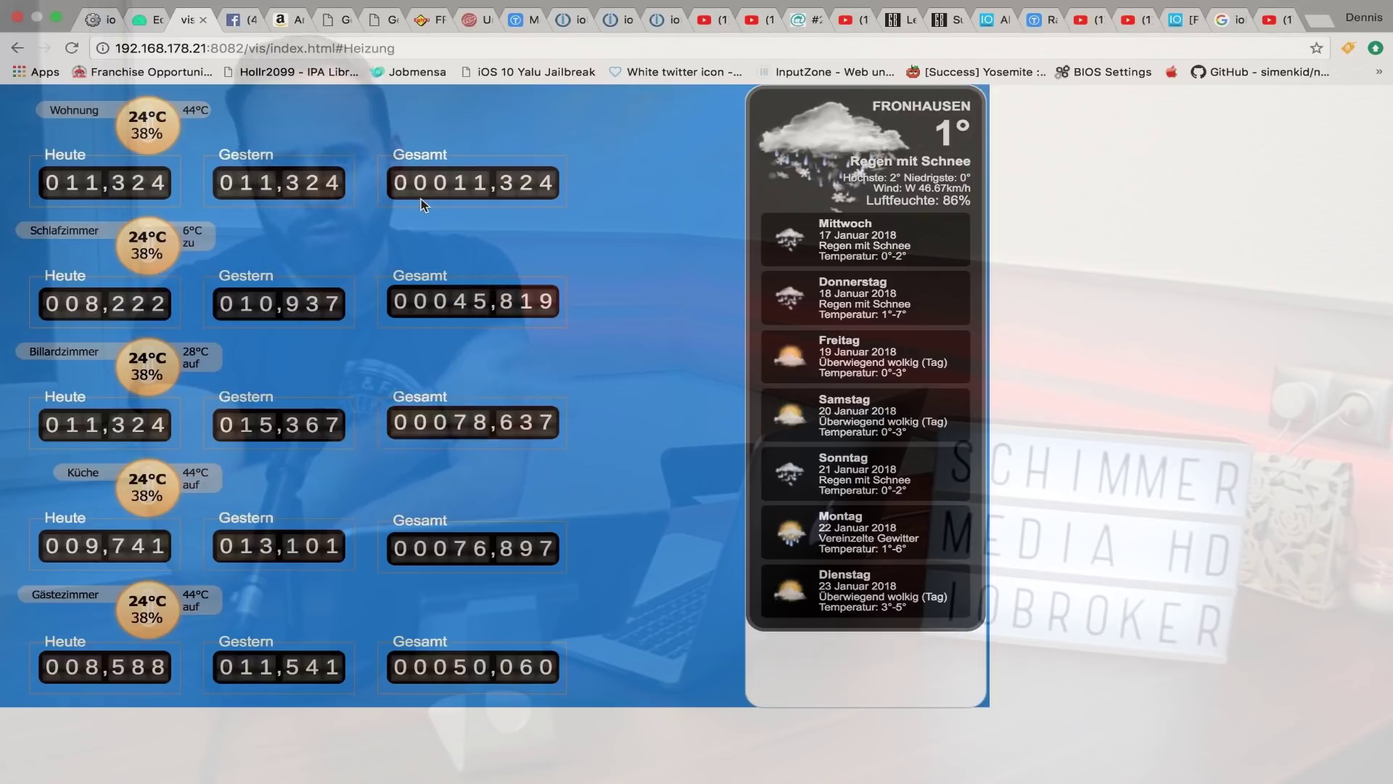